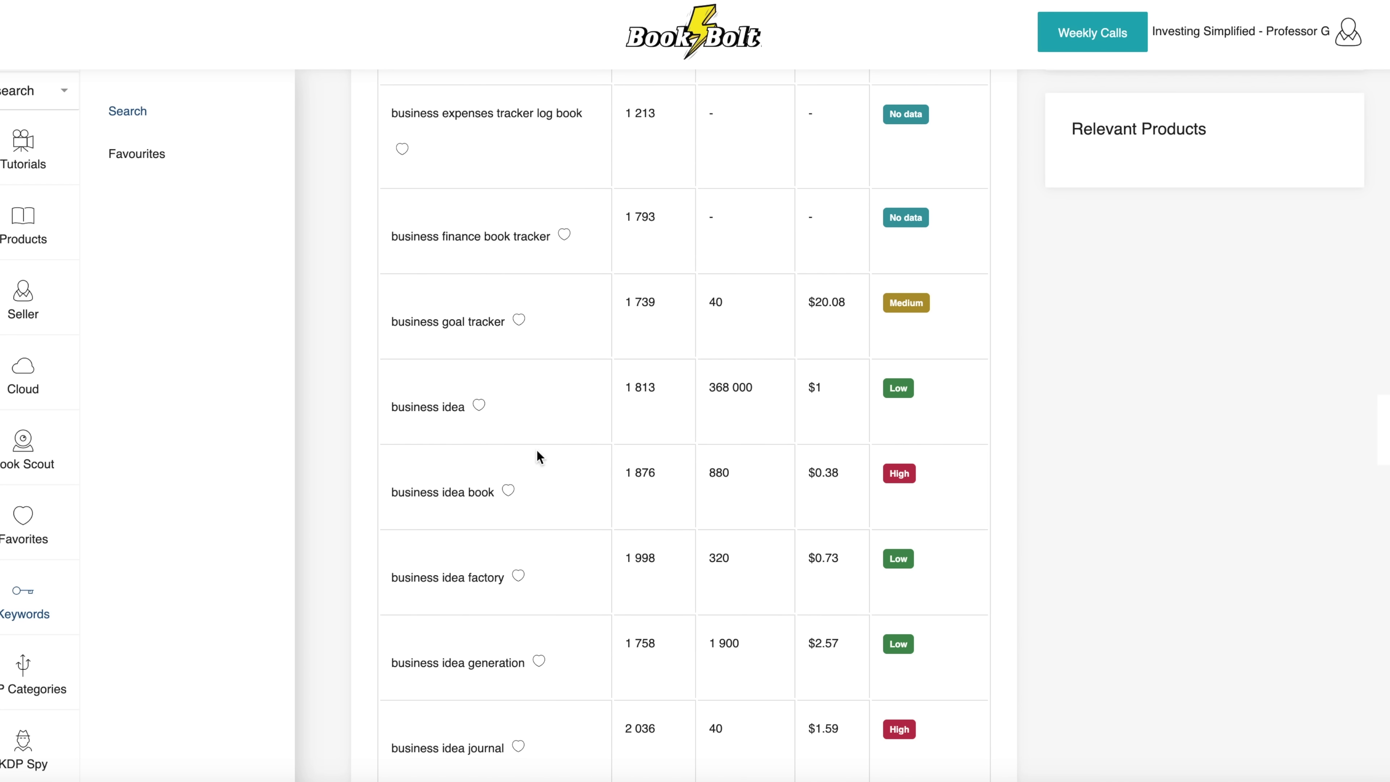
Review the search volume, cost and competition ratings of the business idea and business tracker keywords.
scroll(683, 689, down, 3)
scroll(684, 689, up, 20)
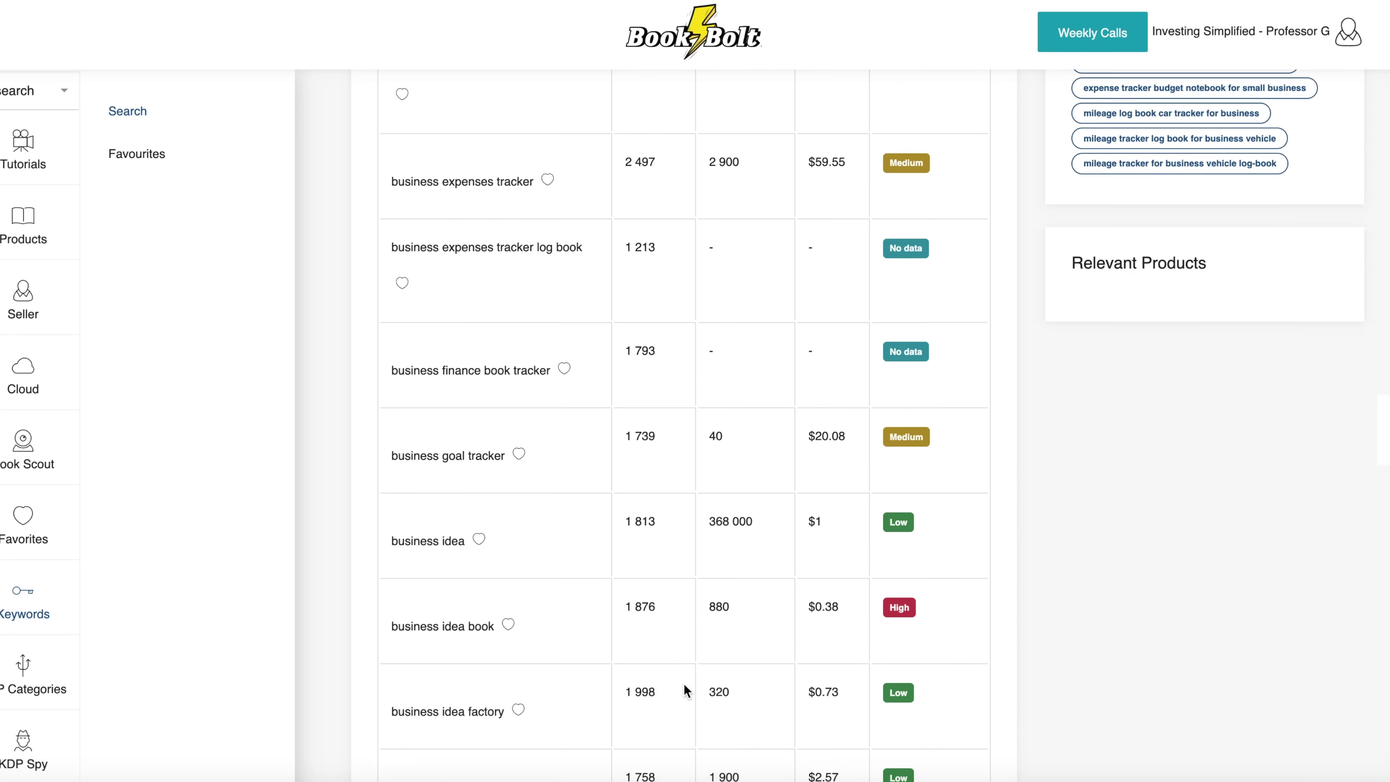
scroll(816, 490, down, 20)
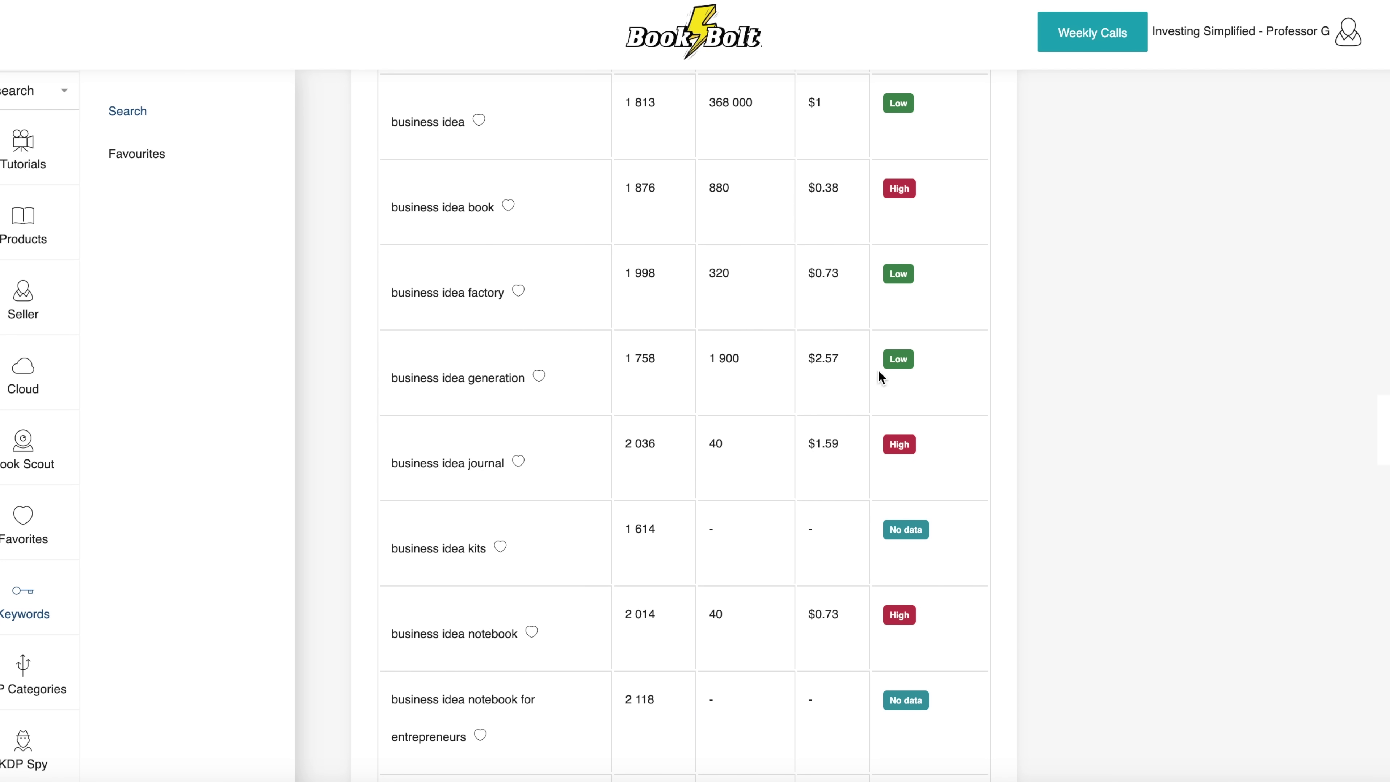
scroll(666, 414, down, 1)
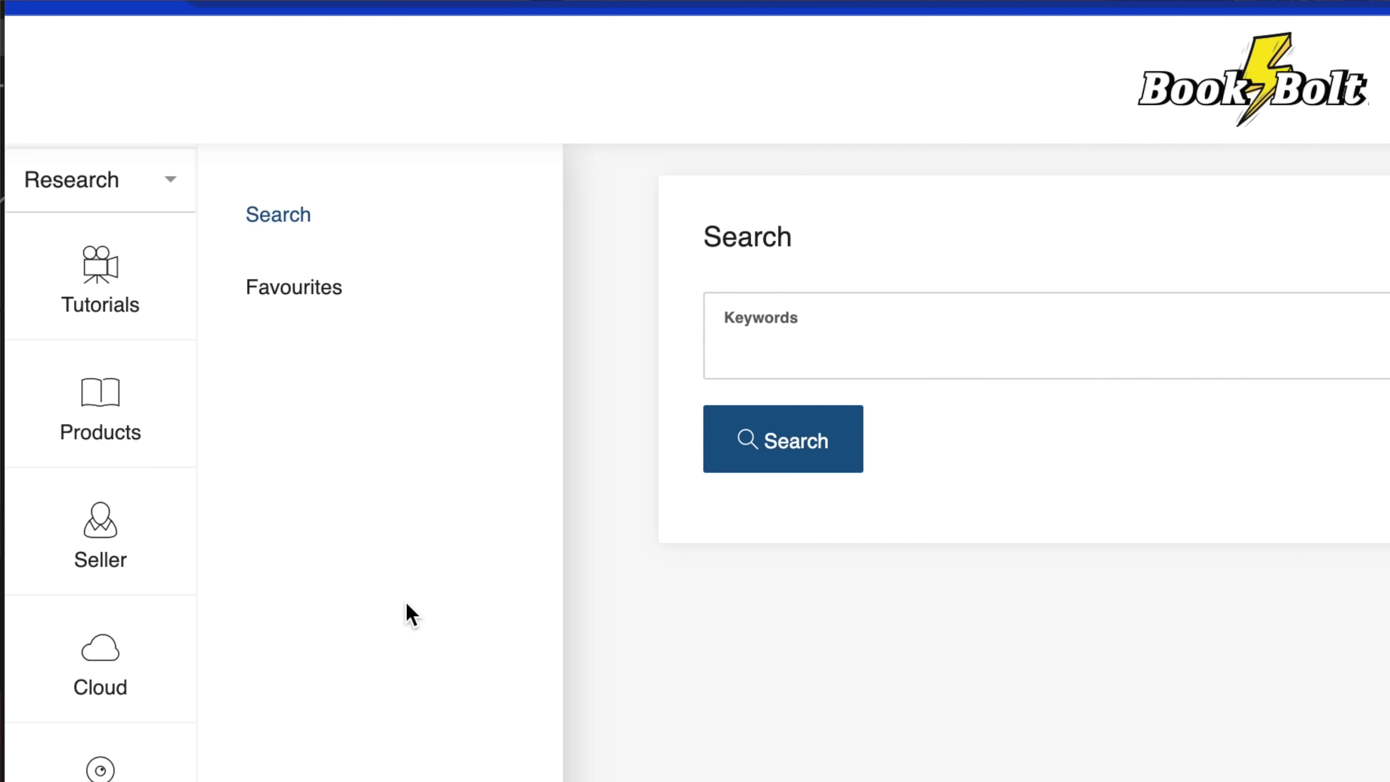
Switch from Research to the Create tools and open the new project form in BookBolt Studio.
click(176, 192)
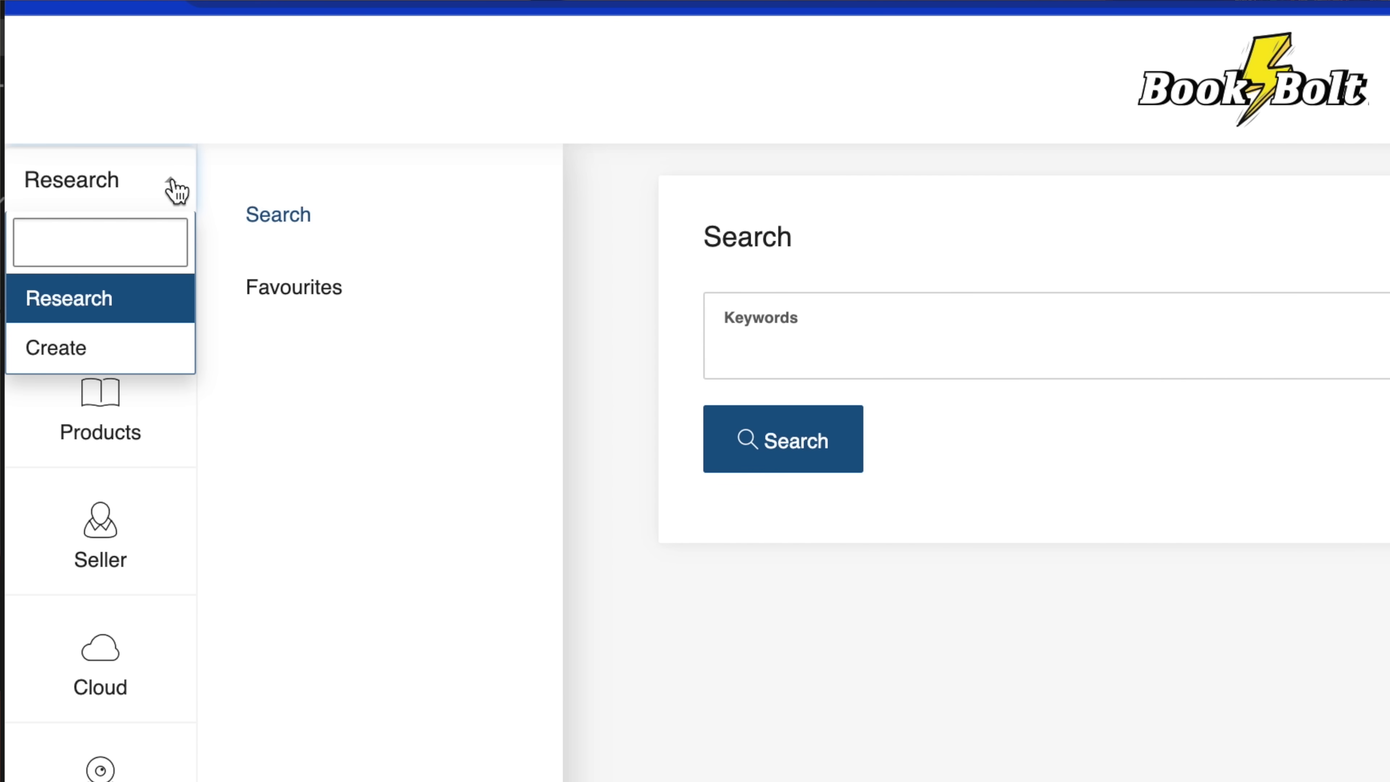
click(128, 354)
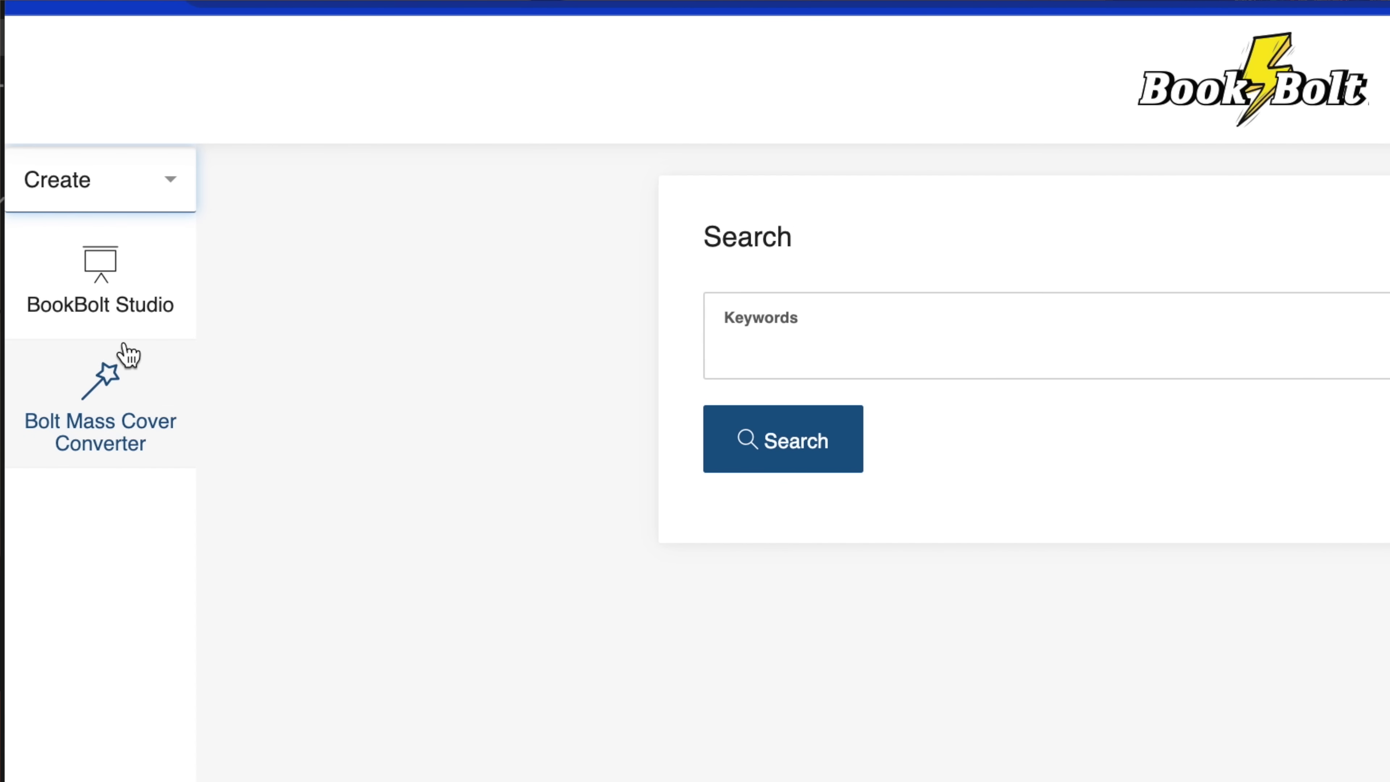
click(174, 261)
click(911, 155)
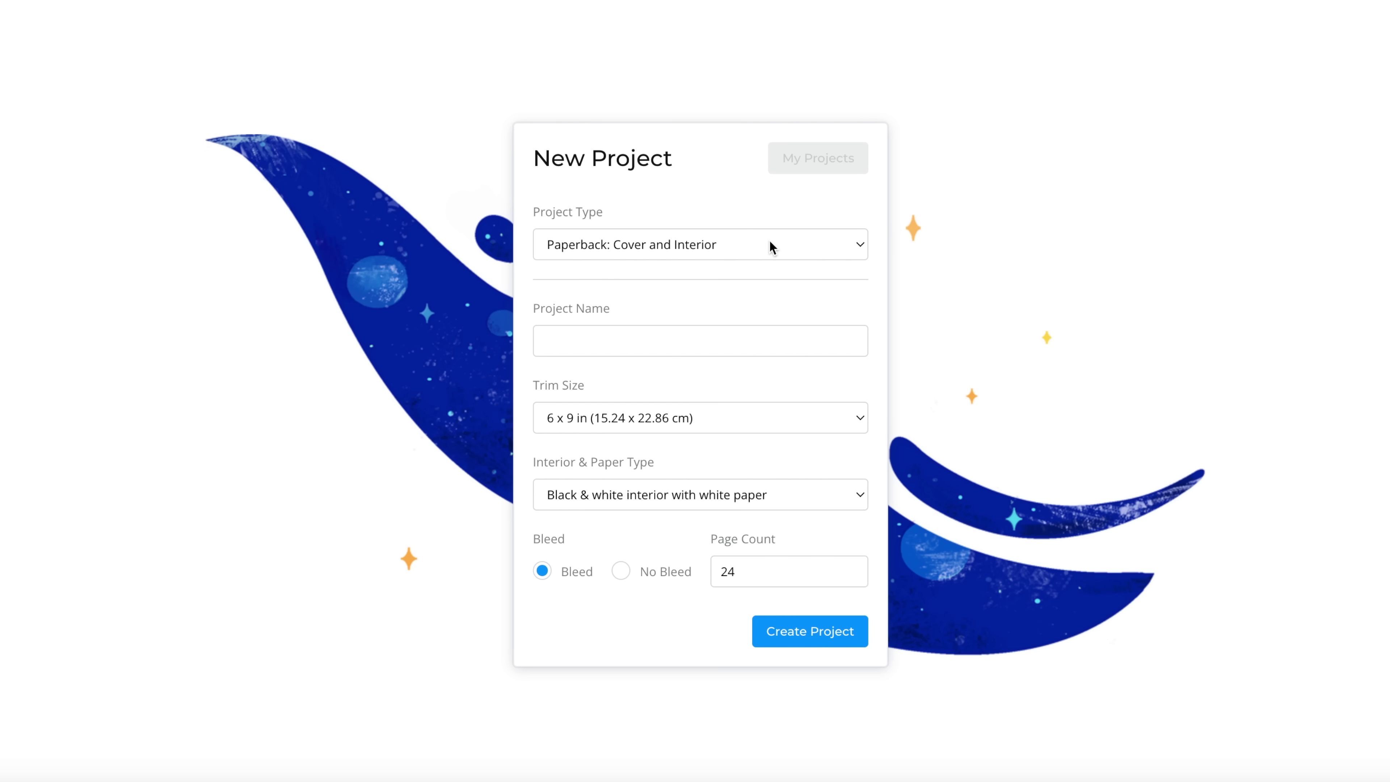
Create a paperback project named Business Idea Tracker for Entrepreneurs with a 5.25 x 8 in trim size and 100 pages.
click(606, 346)
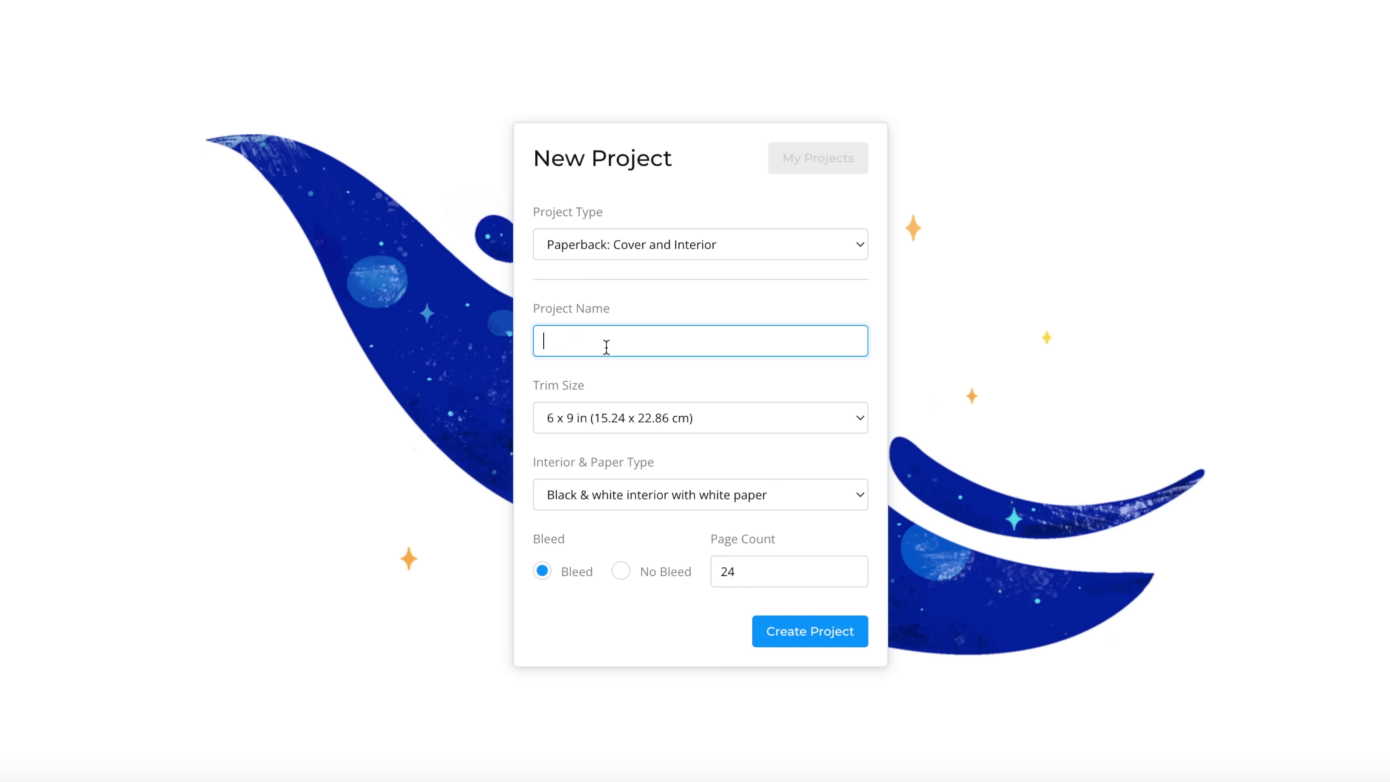
text(Bufor Entrperneurs)
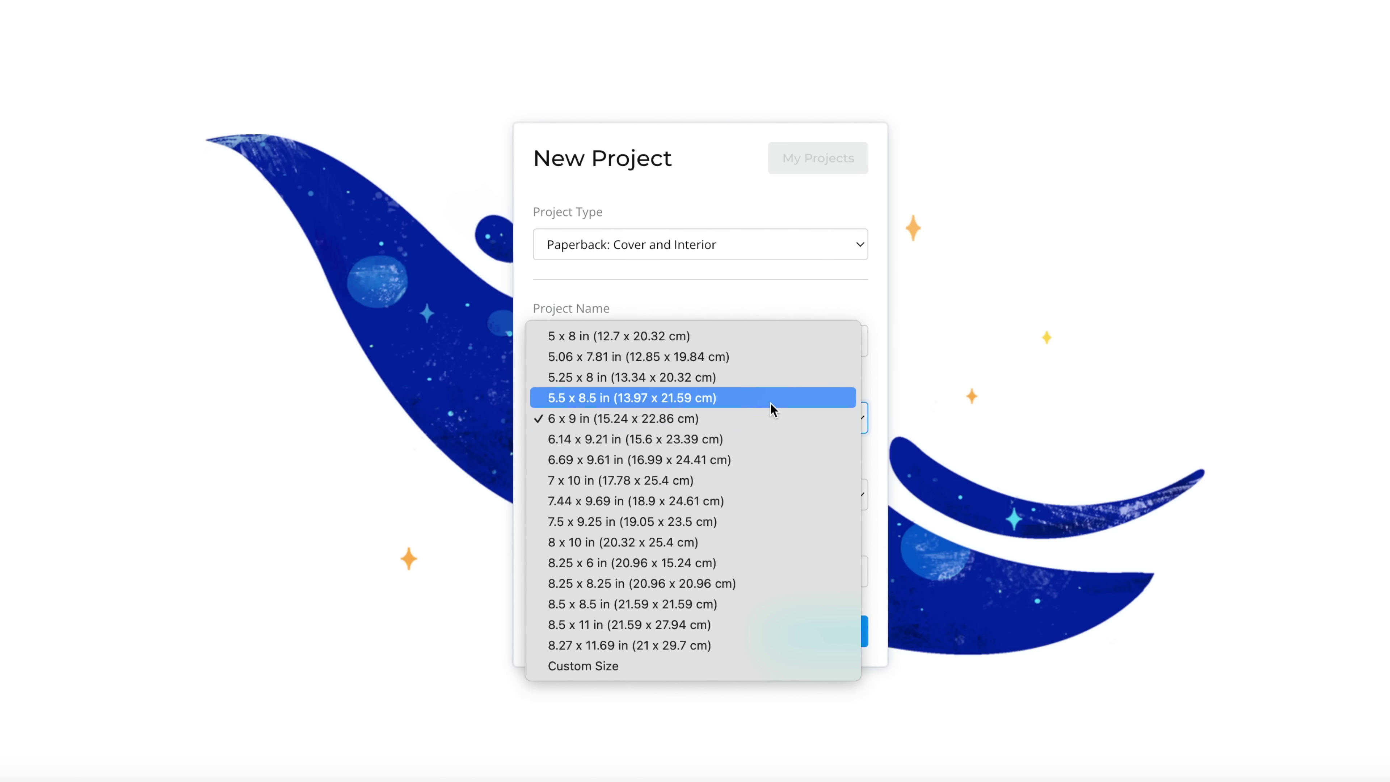
click(759, 377)
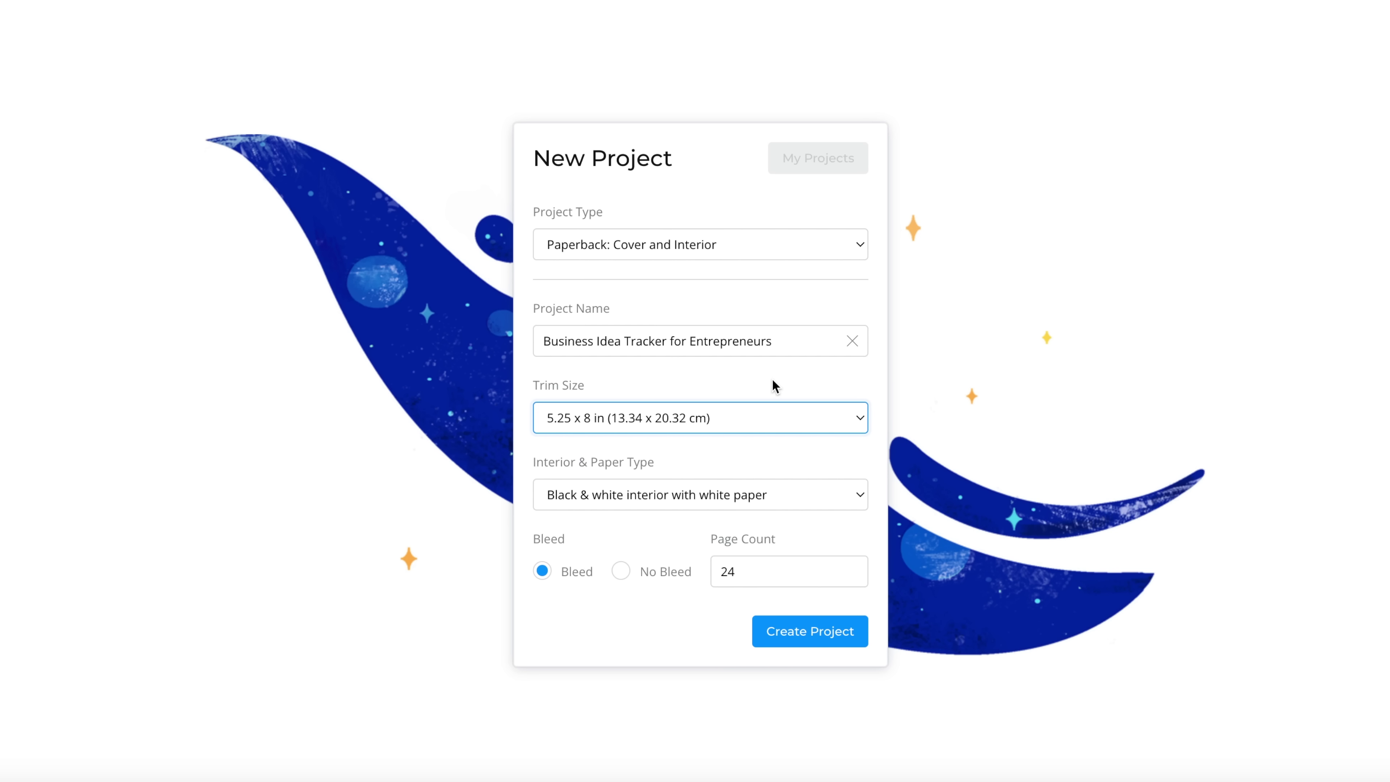
click(738, 571)
key(ctrl+a)
text(1)
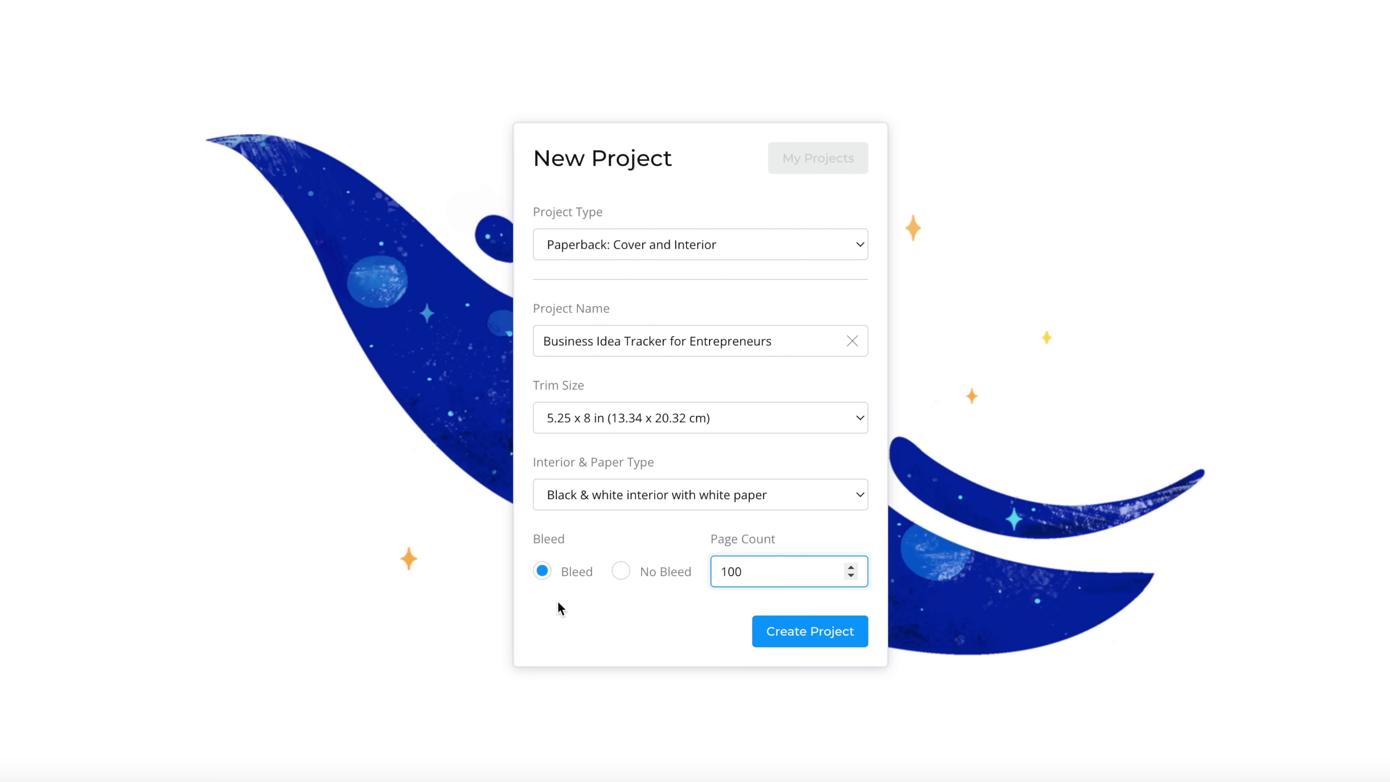
click(805, 635)
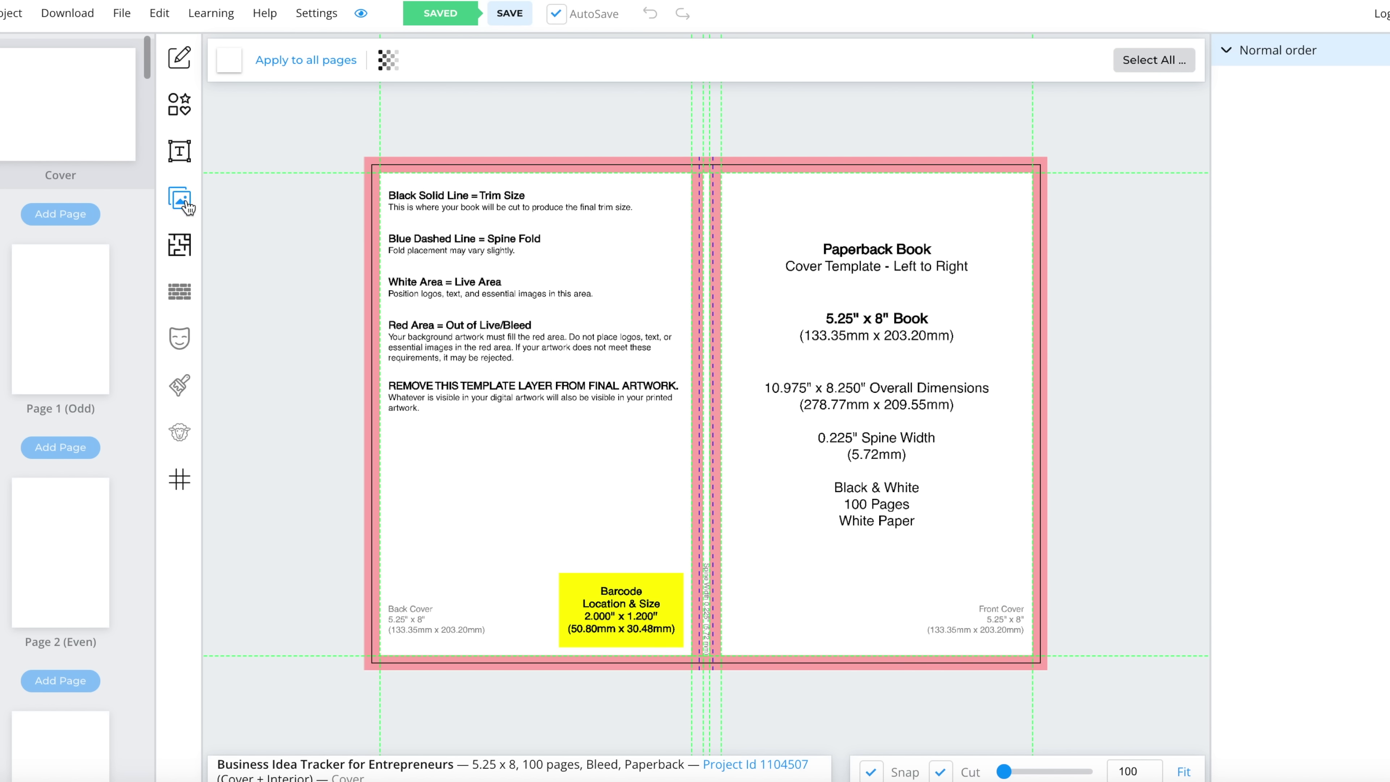
Search Pixabay for outer space, insert the "universe, sky, stars" image and enlarge it to fill the whole cover.
click(183, 202)
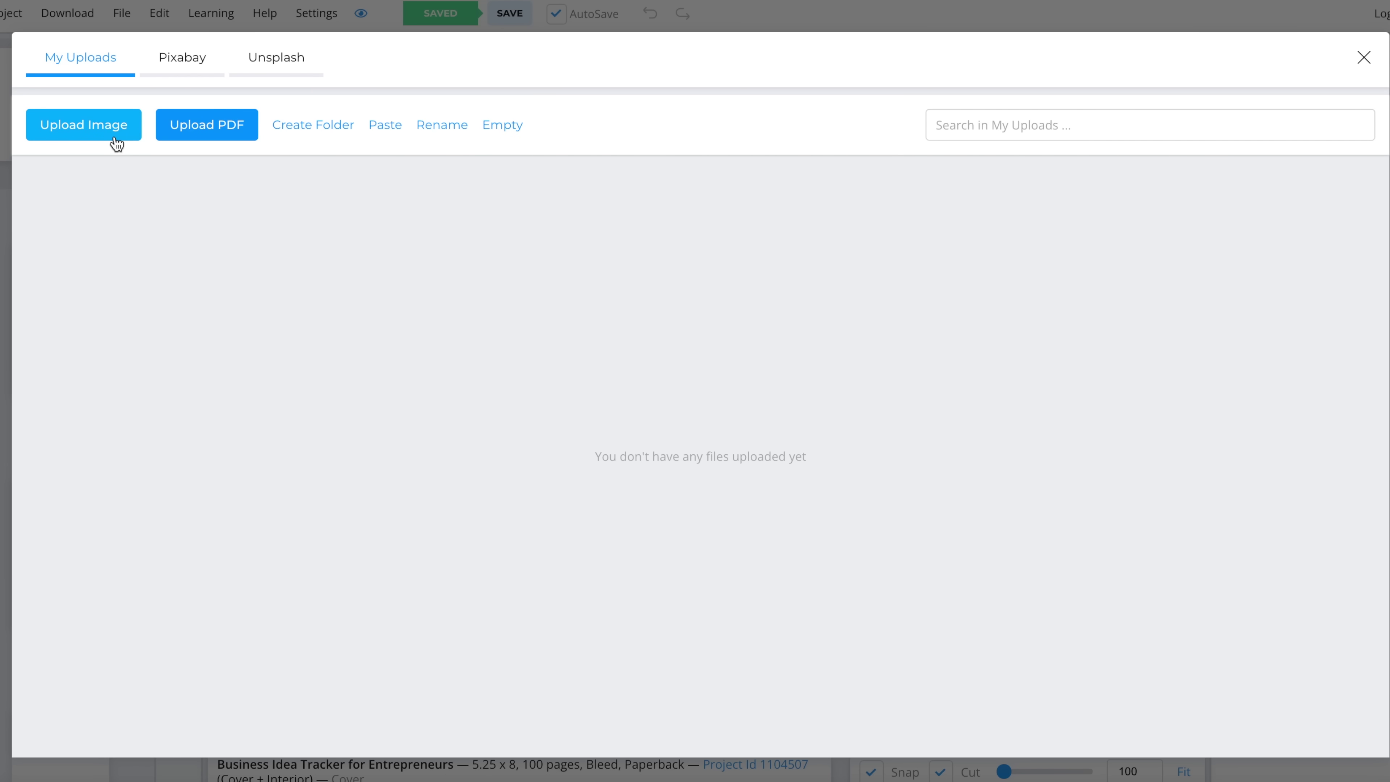
click(190, 65)
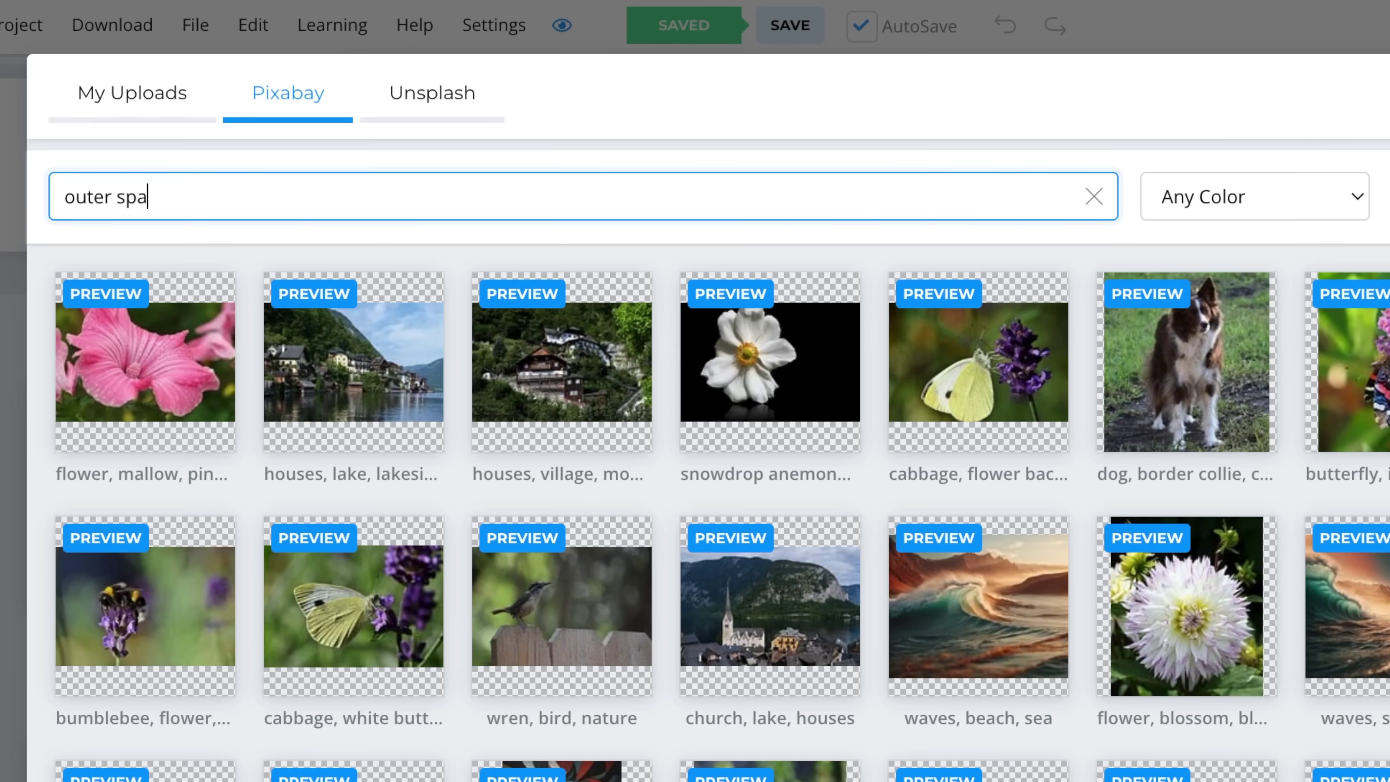
text(ce)
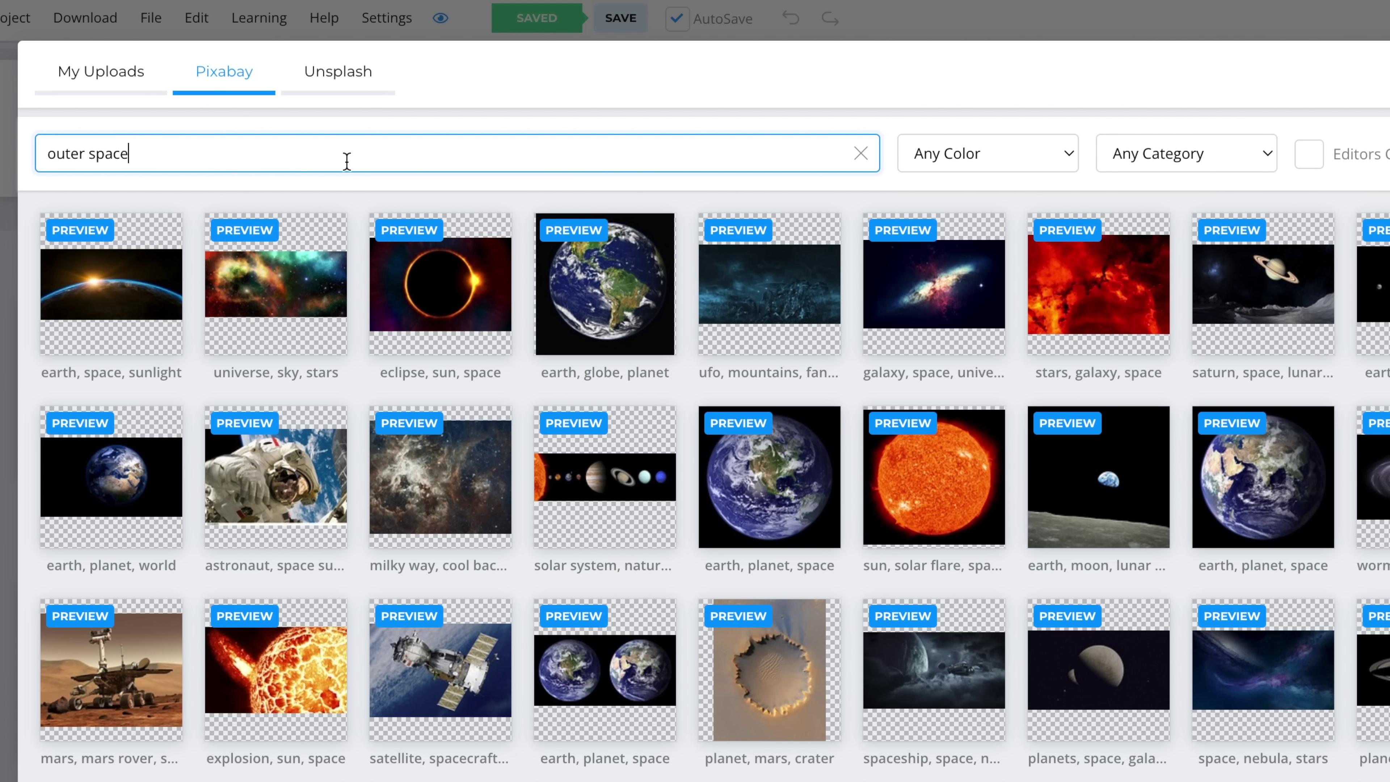
click(274, 298)
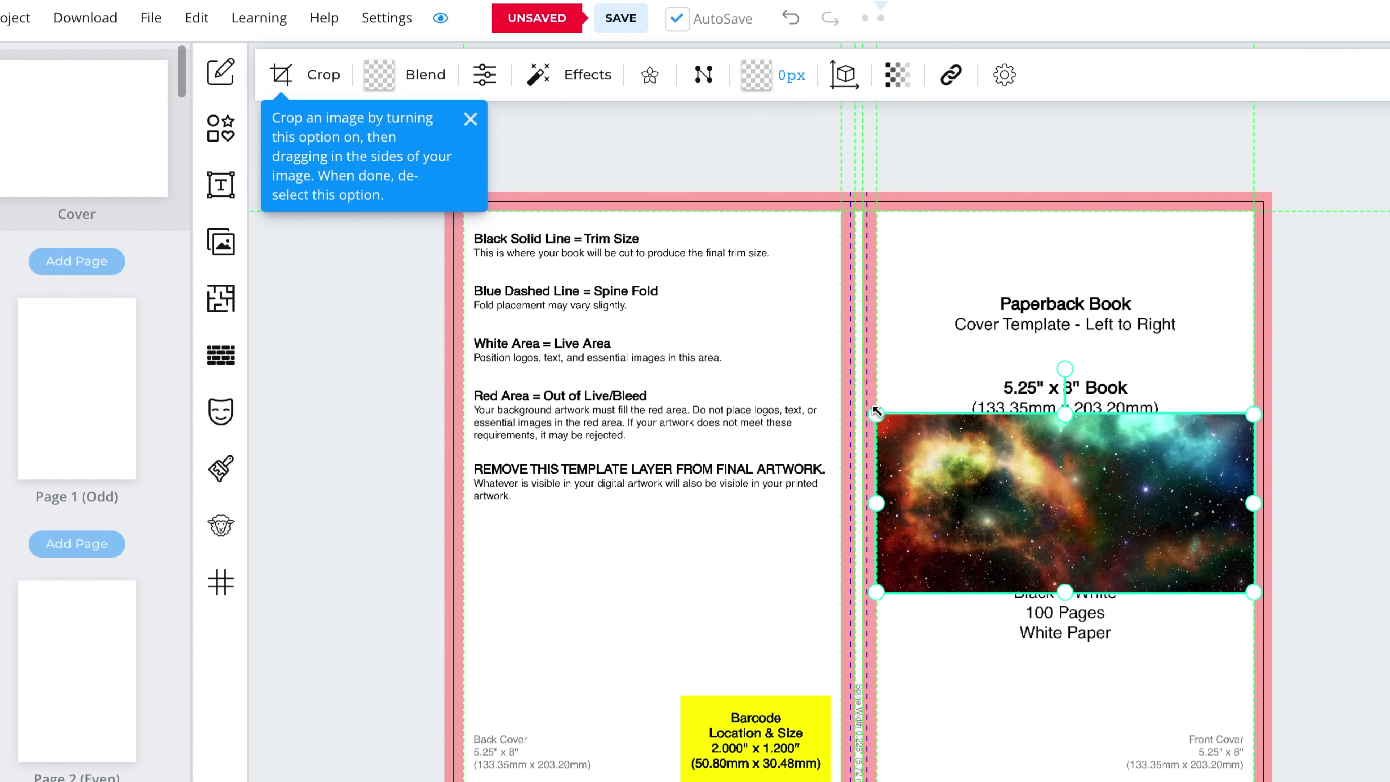
drag(876, 411, 317, 143)
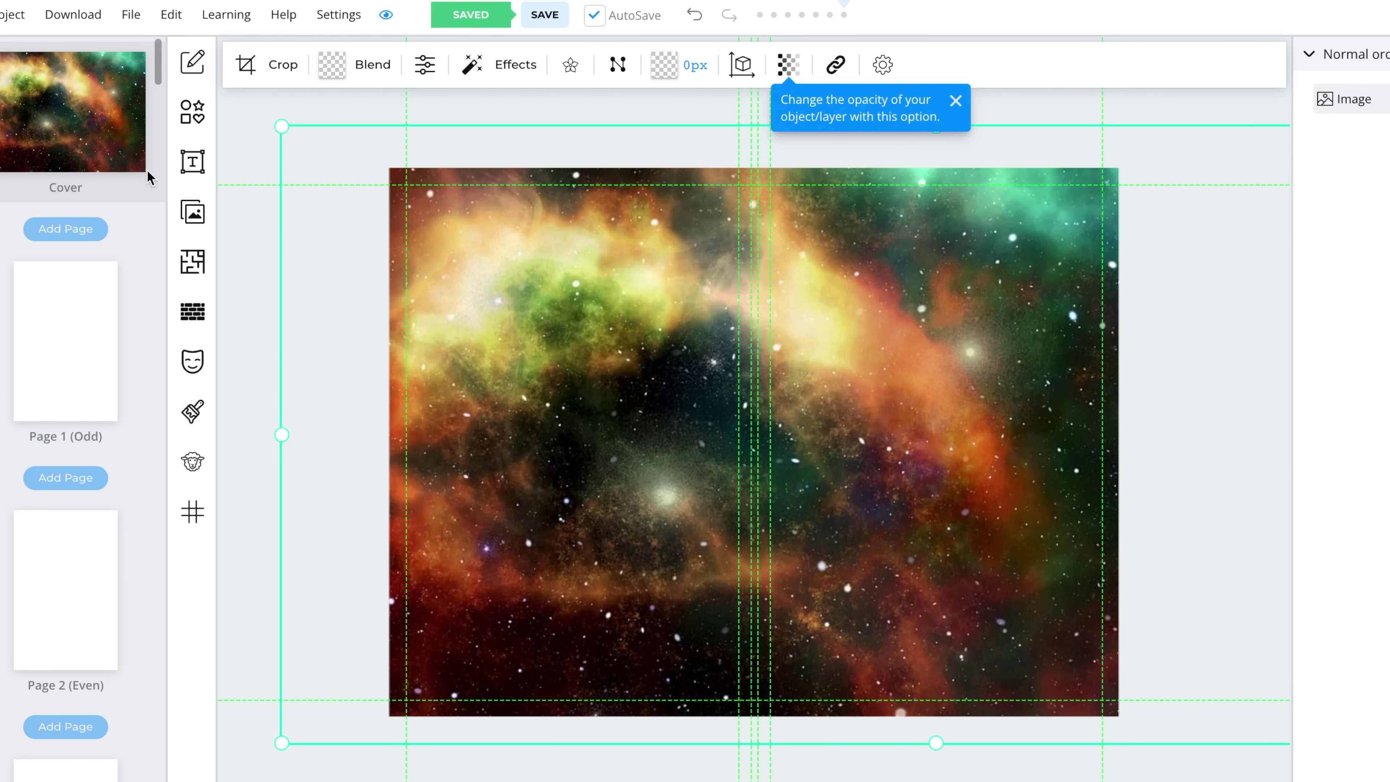
drag(279, 130, 388, 230)
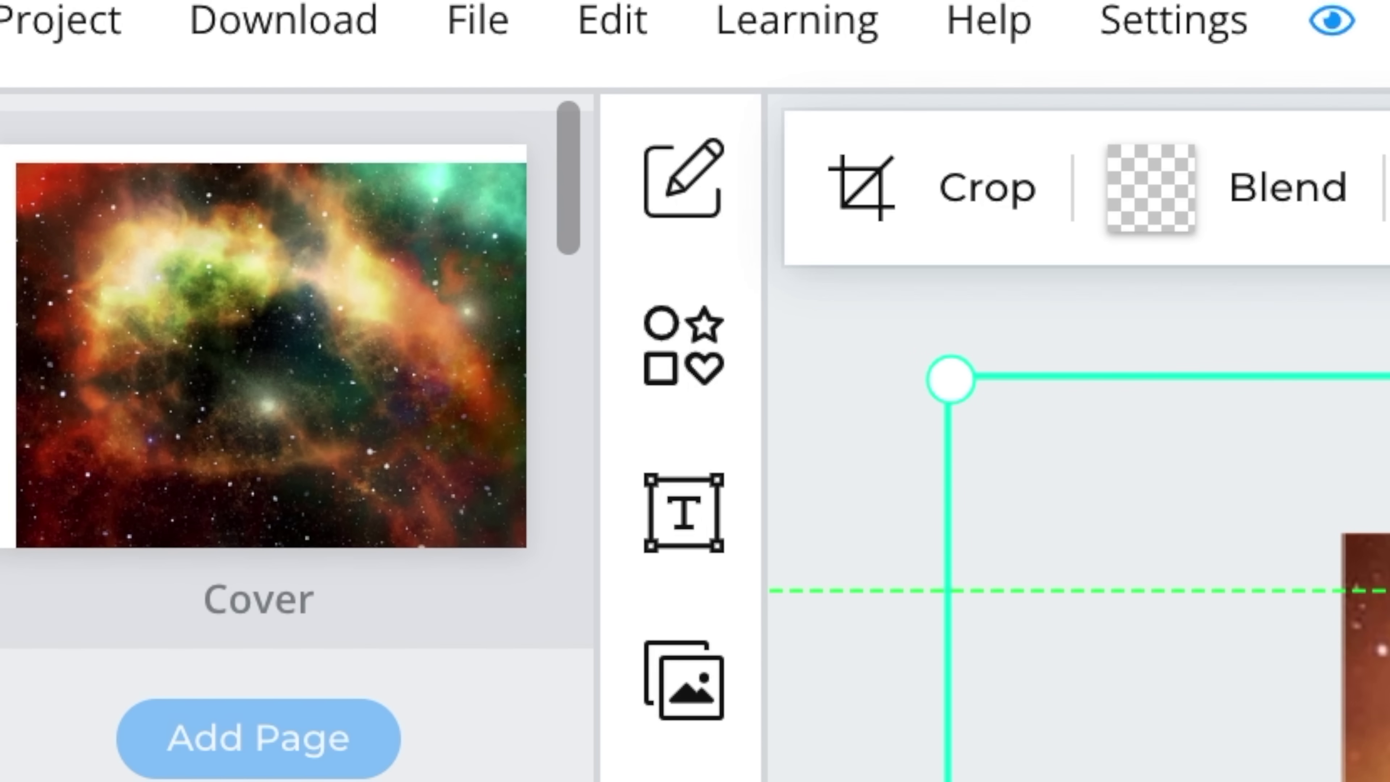
Add a heading to the cover reading "Business Idea Tracker for entrepreneurs" on three lines.
click(684, 513)
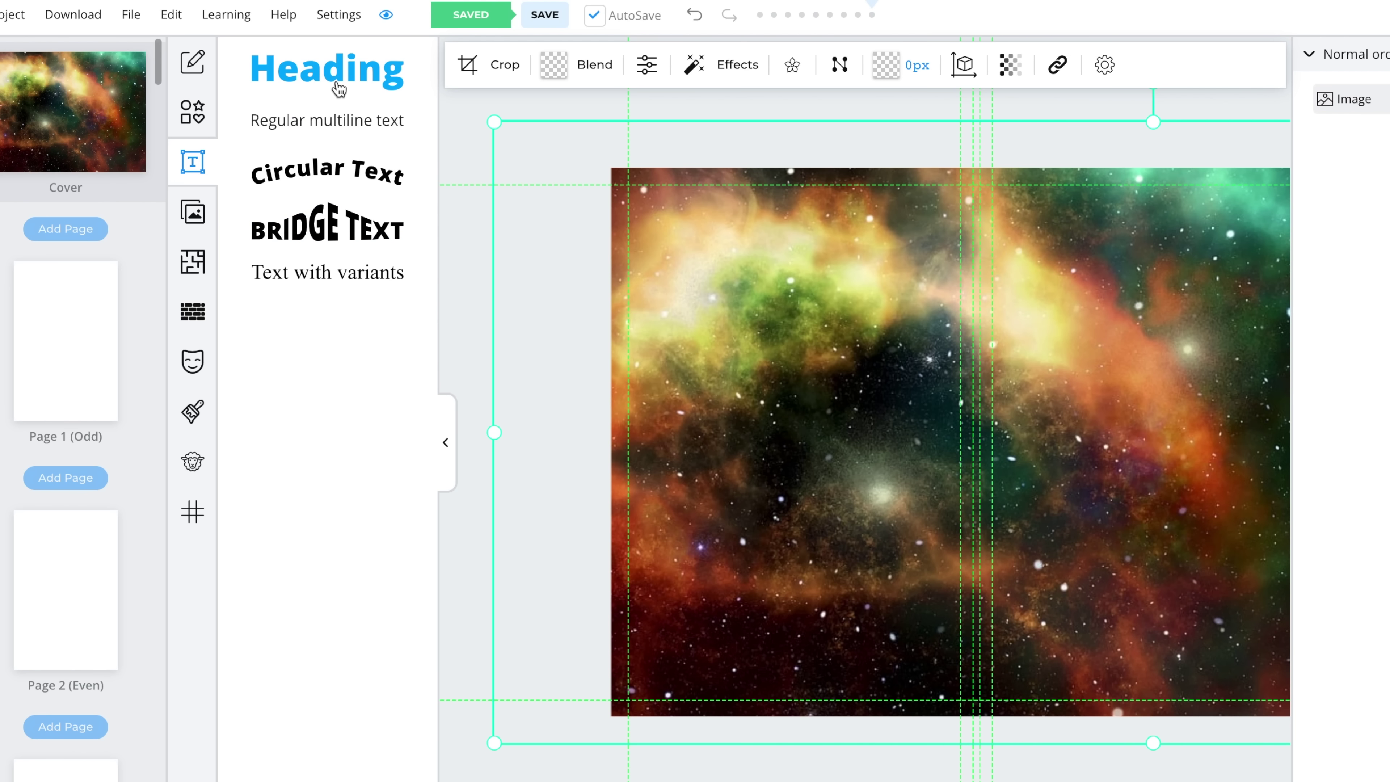
click(348, 86)
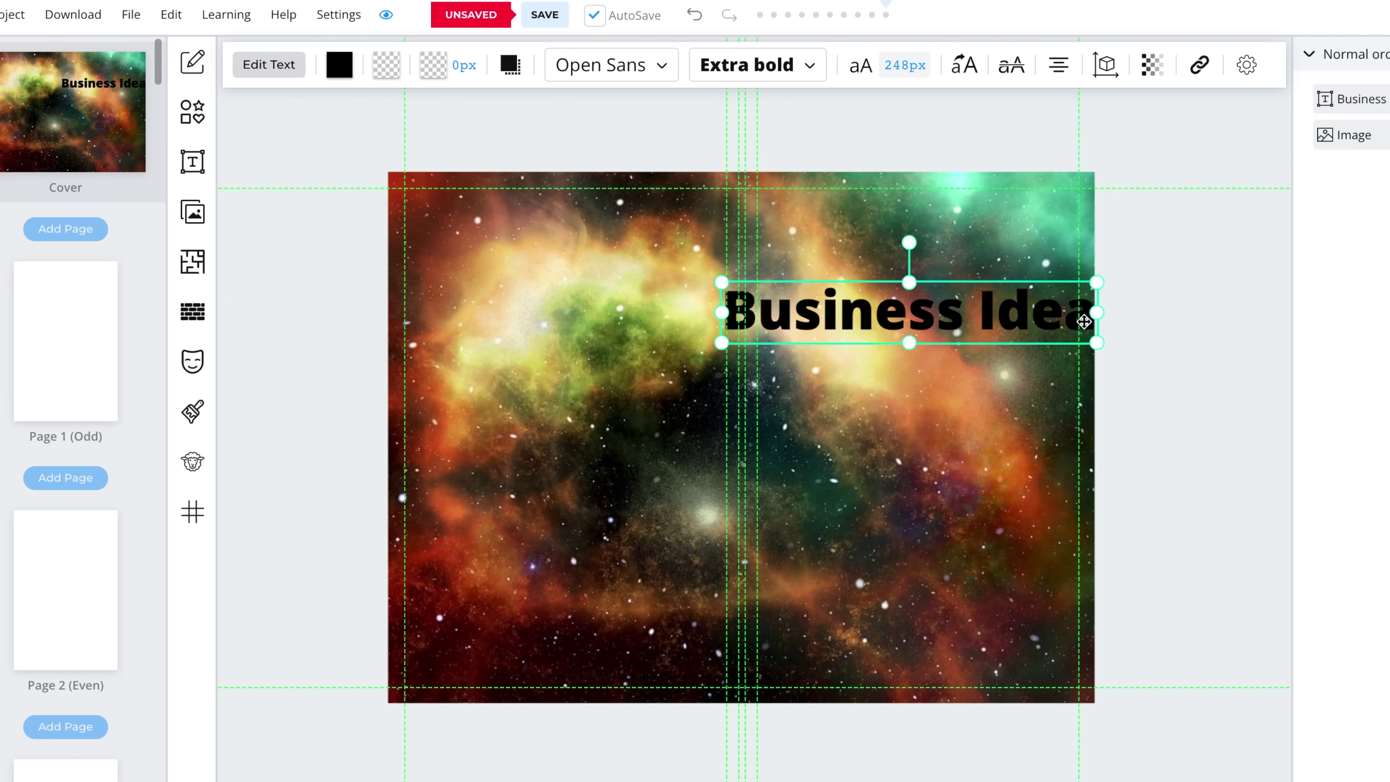
click(1083, 322)
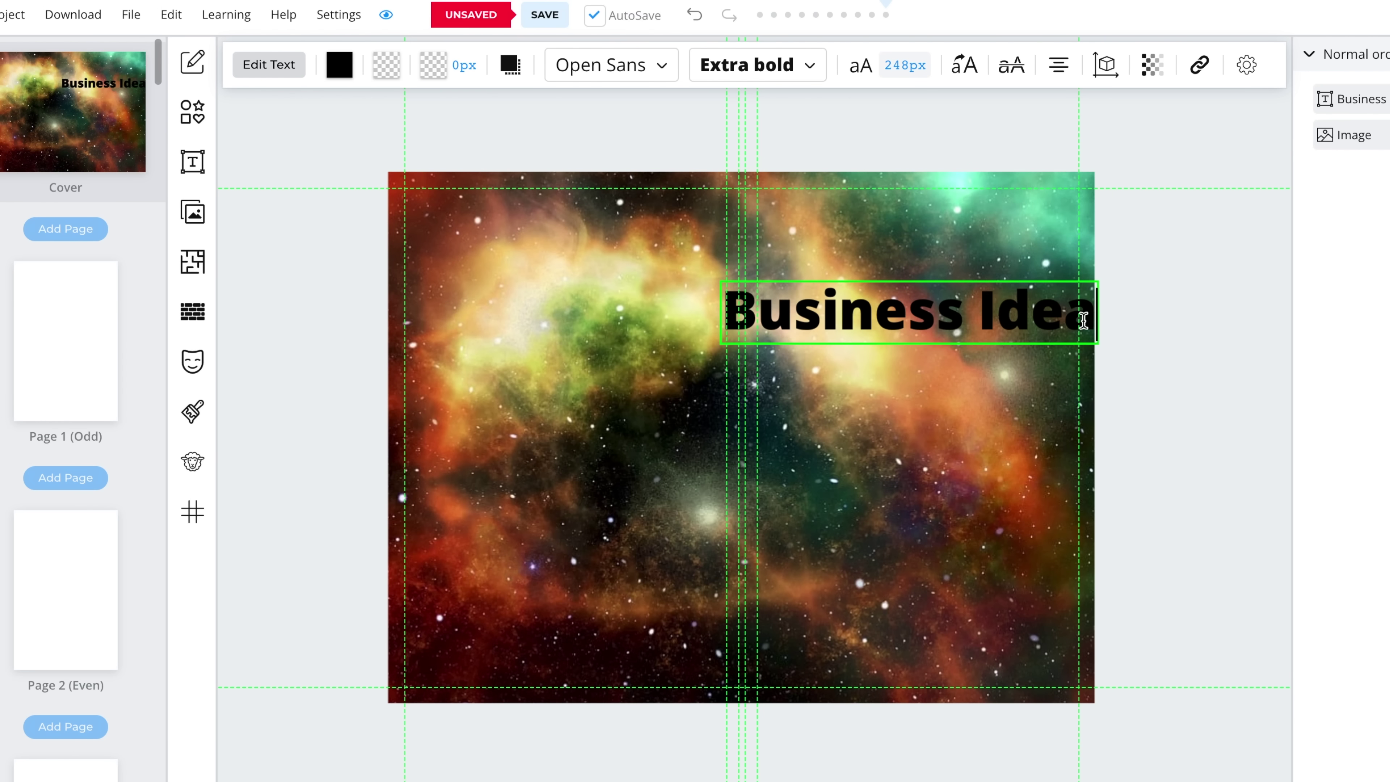
key(Return)
text(Tracker for entrepren)
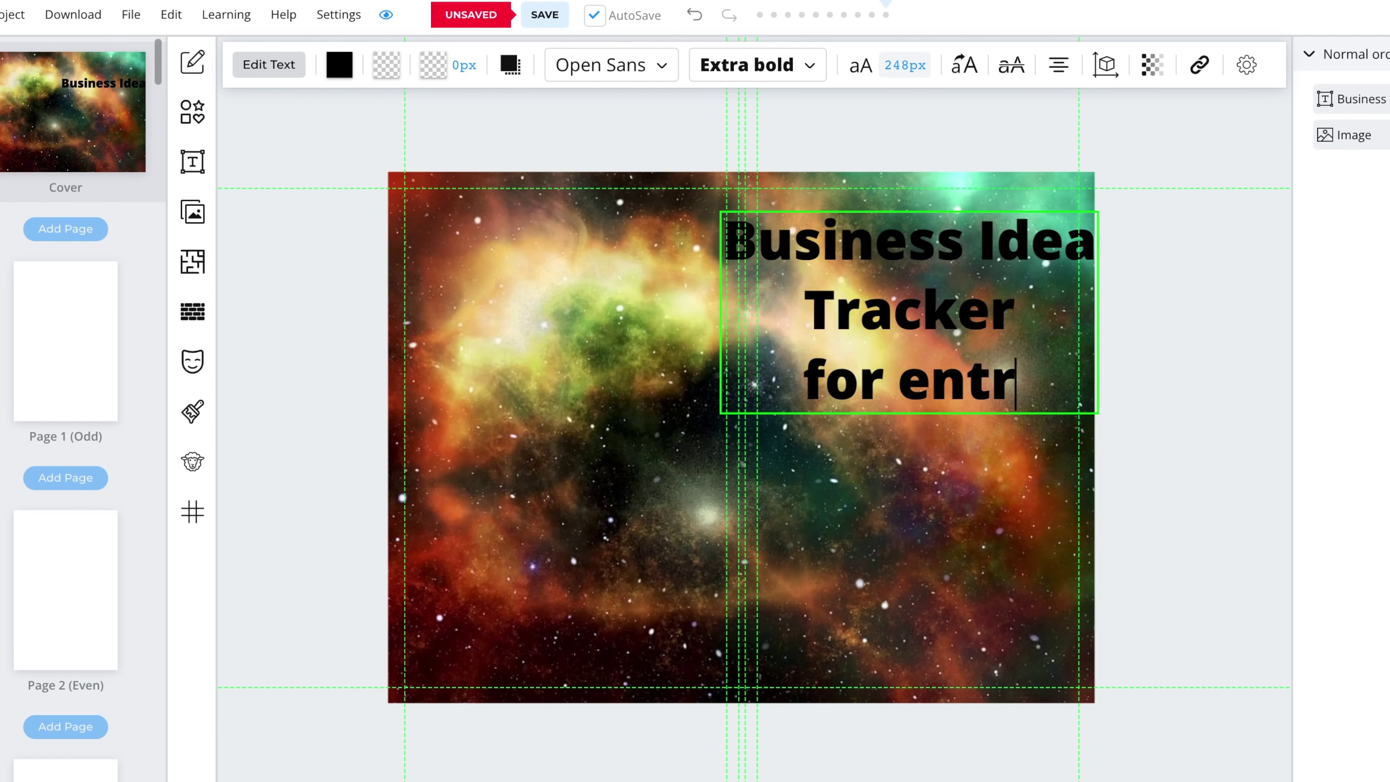
text(eurs)
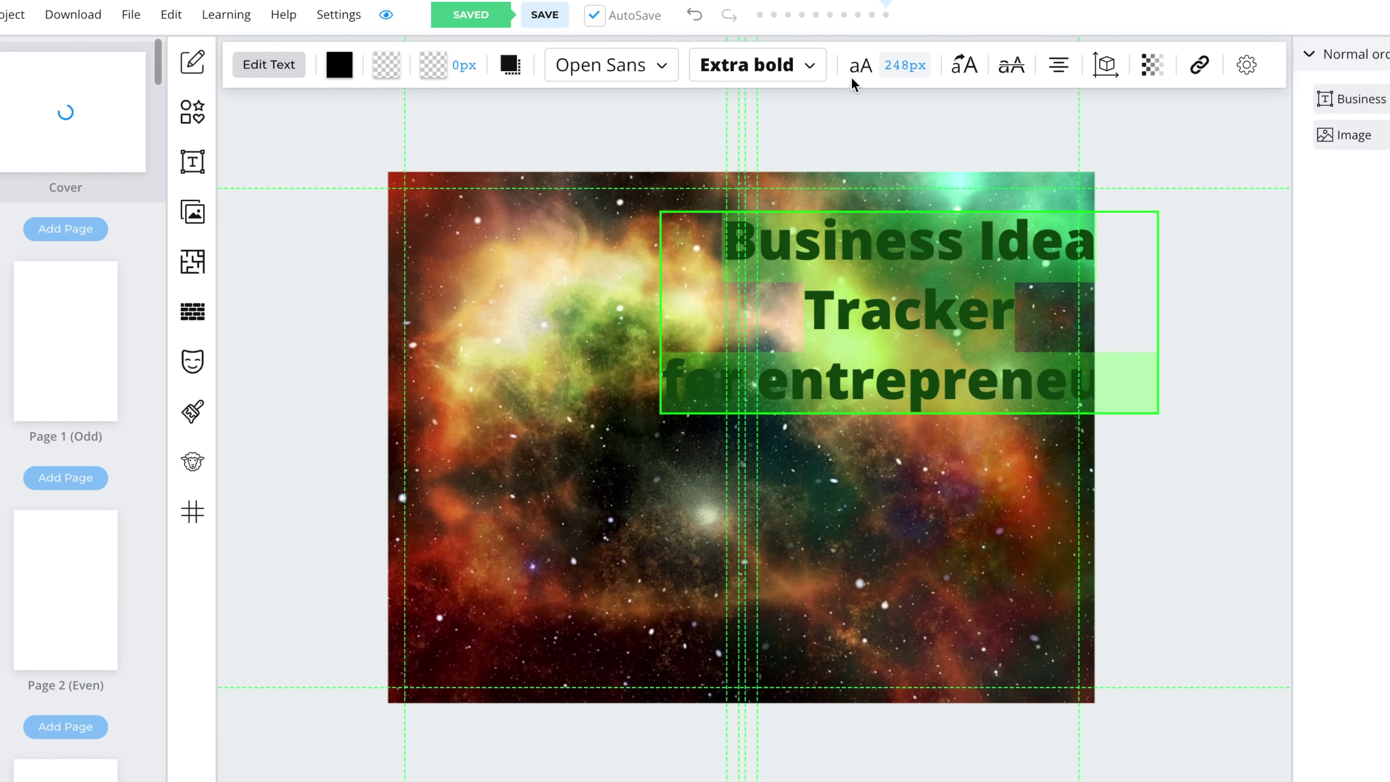
Set the font size of the whole cover title to 152 px.
click(906, 66)
drag(903, 214, 882, 218)
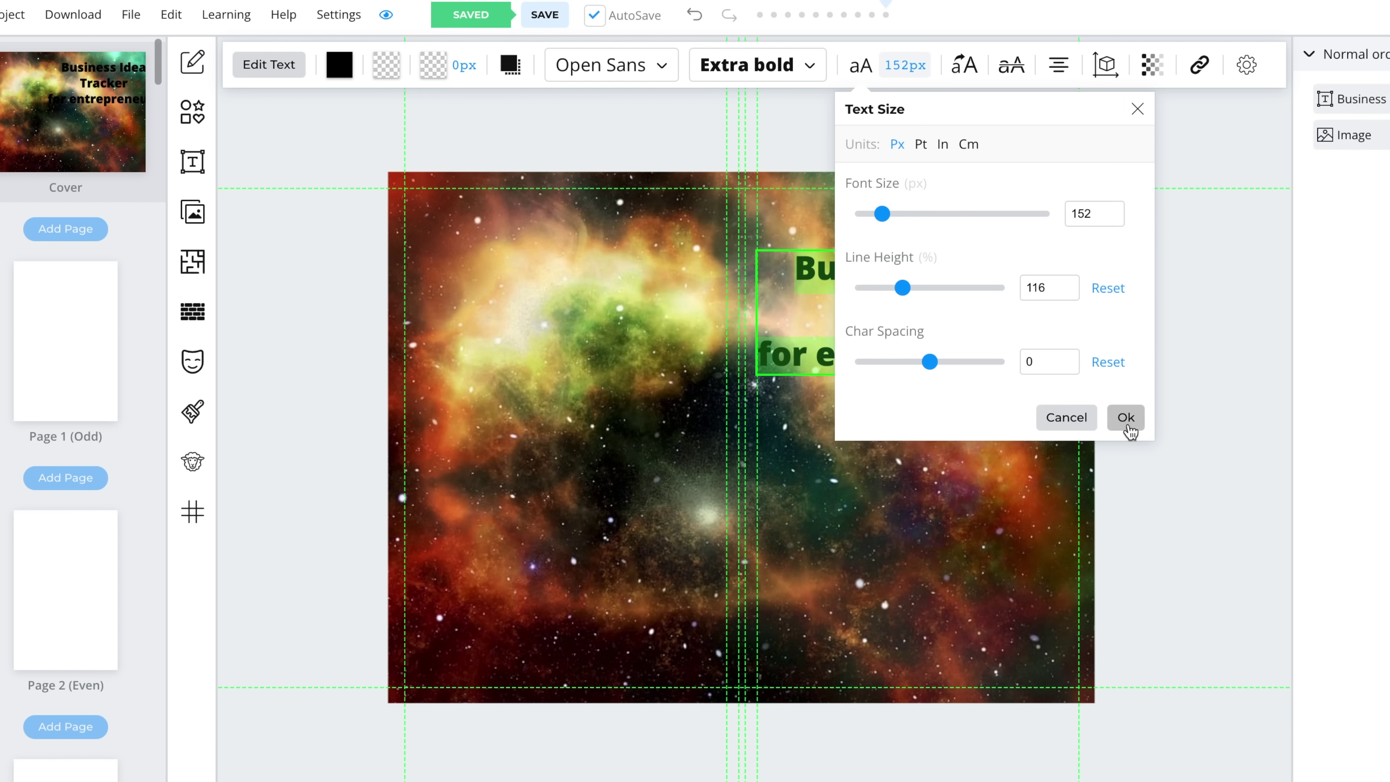
click(1125, 417)
Colour the cover title white and move it down to the middle of the front cover.
drag(826, 268, 801, 267)
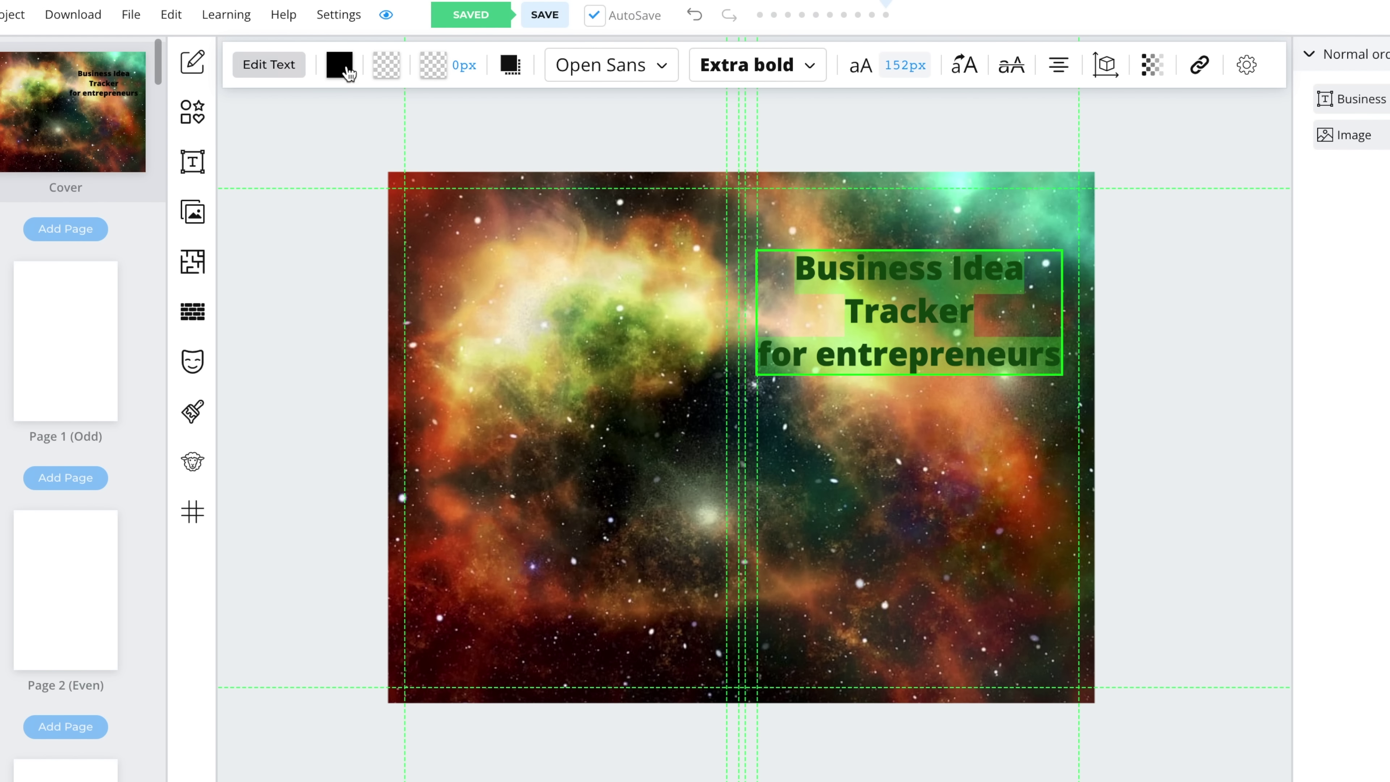
click(341, 66)
click(334, 152)
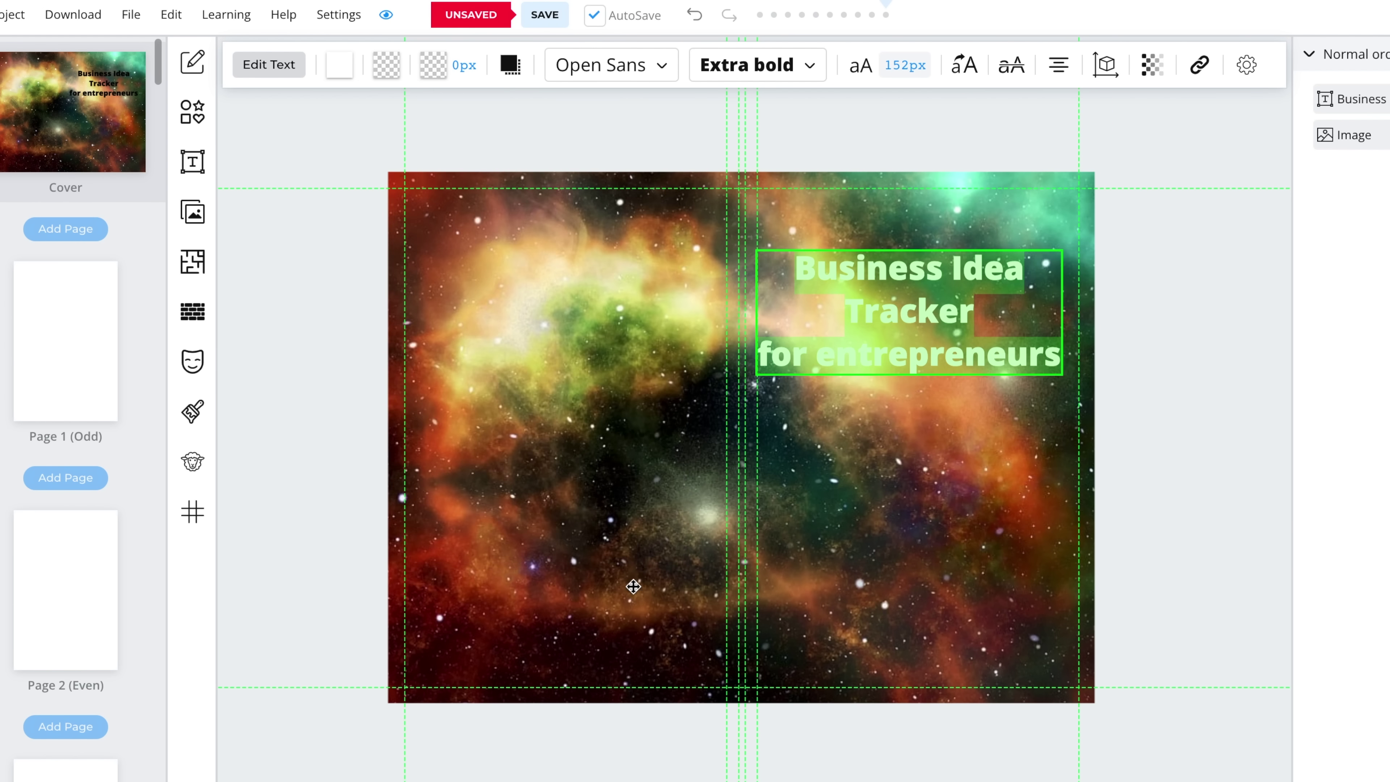
drag(921, 272, 931, 389)
click(1172, 465)
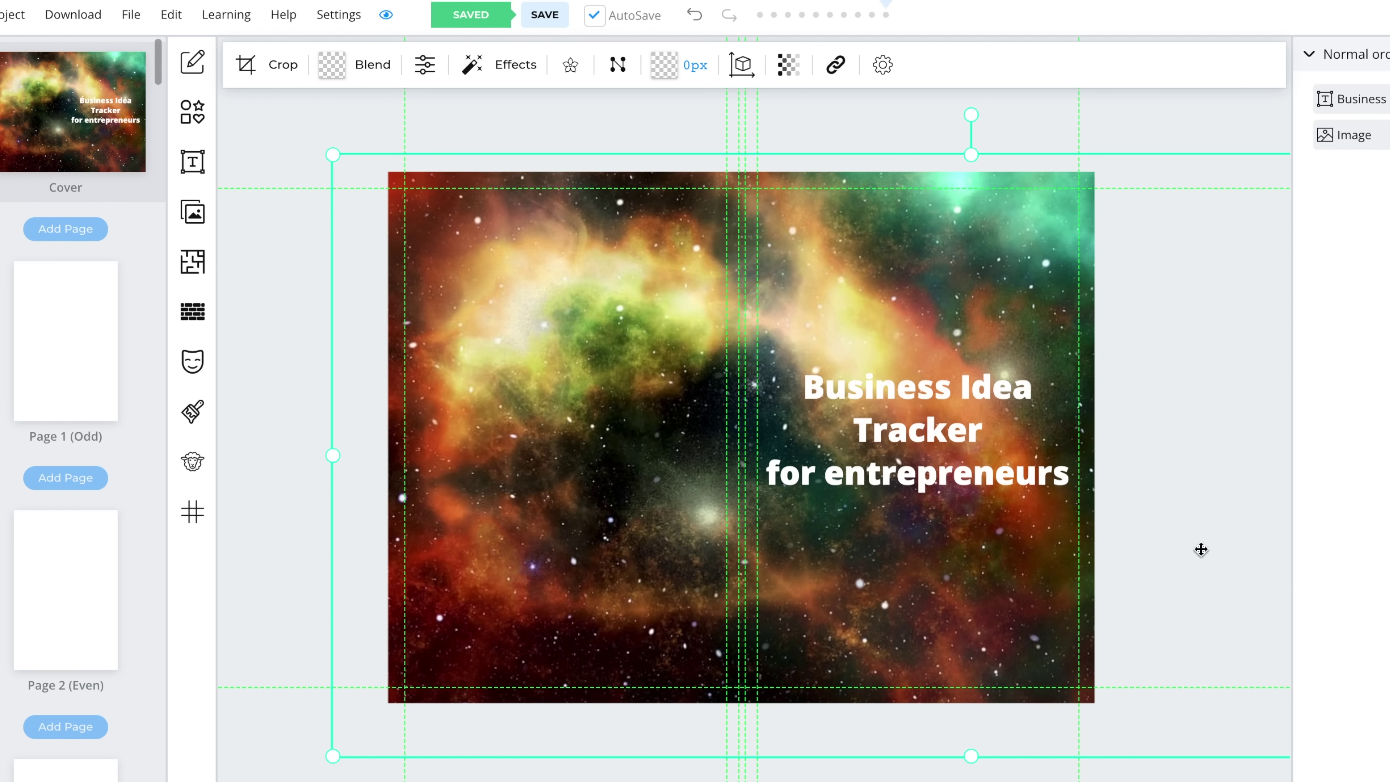
Open page 1 and pick the College Ruled variant of the Ruled template from the interior templates library.
click(68, 327)
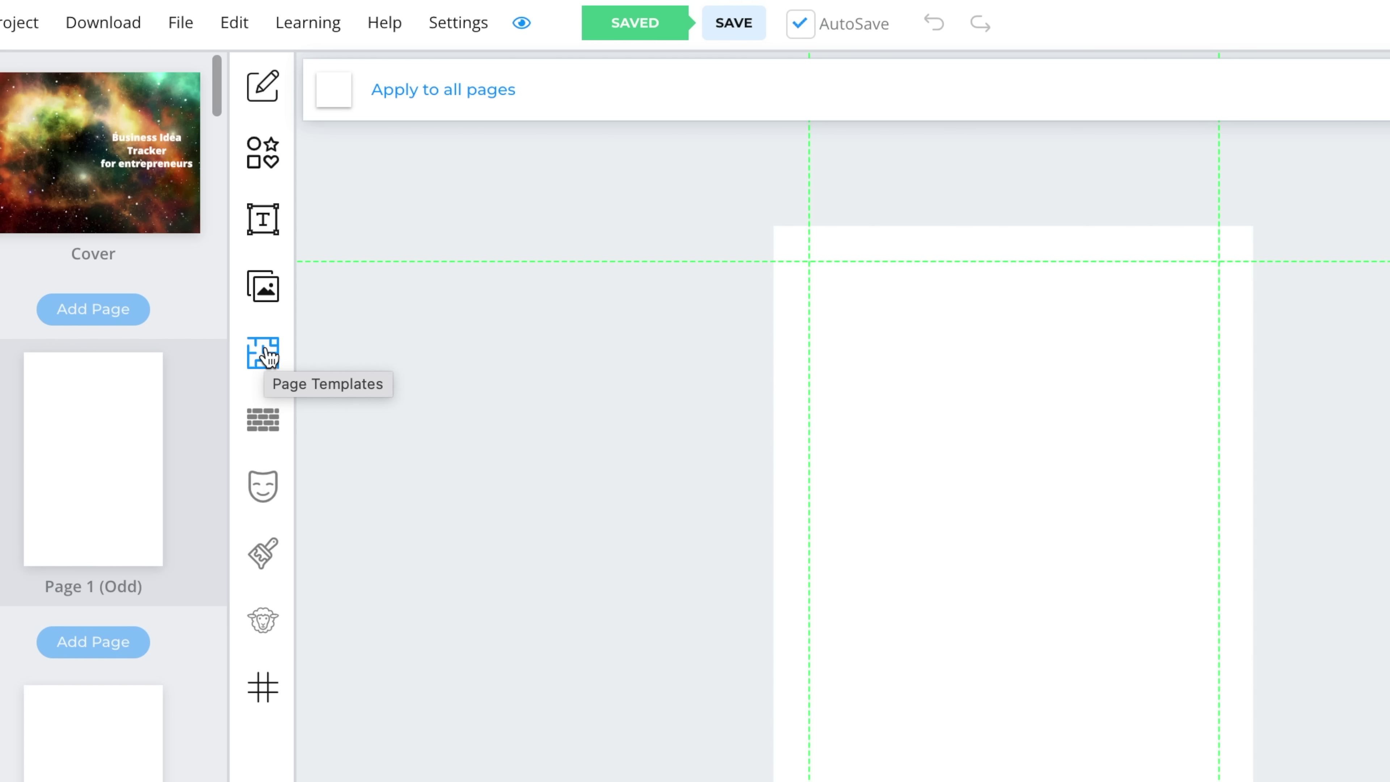
click(265, 353)
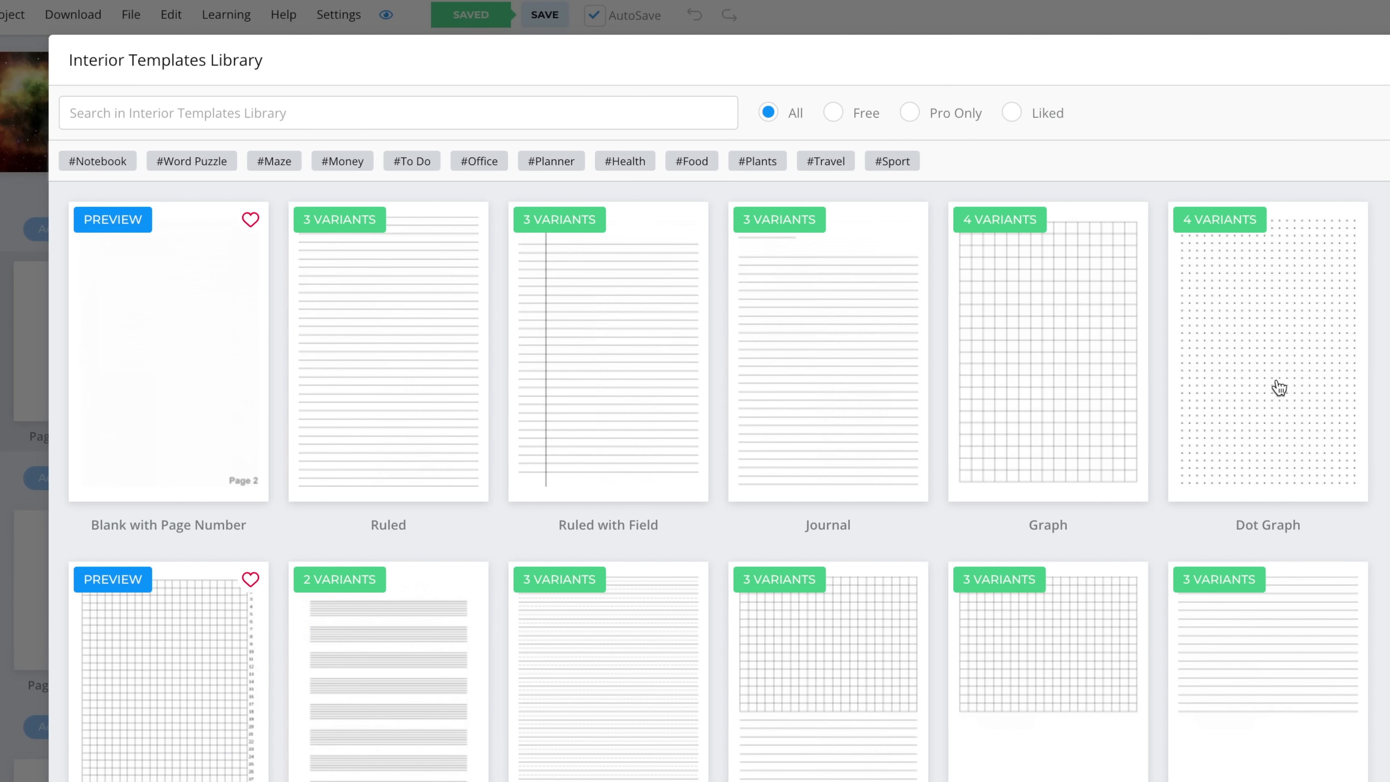
scroll(798, 498, down, 1)
scroll(797, 498, down, 12)
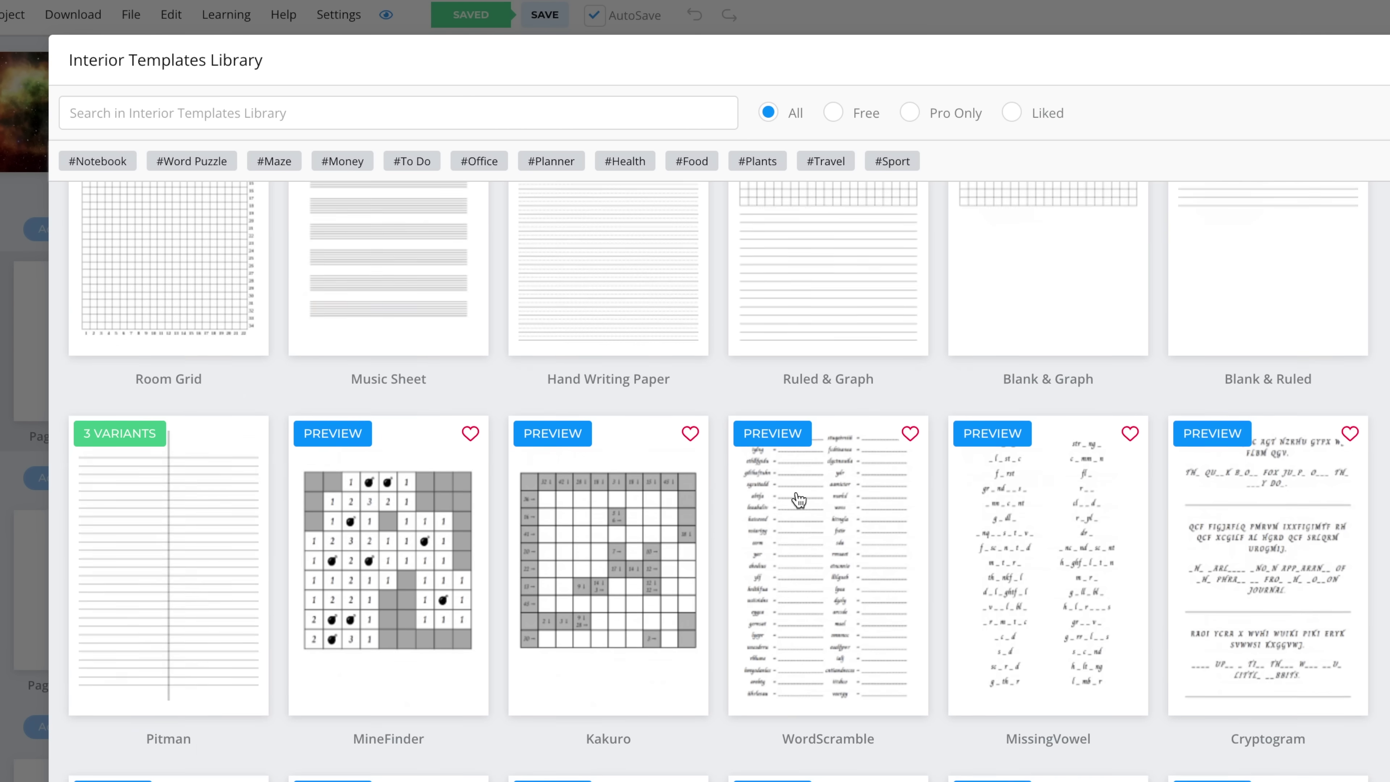
scroll(796, 491, down, 5)
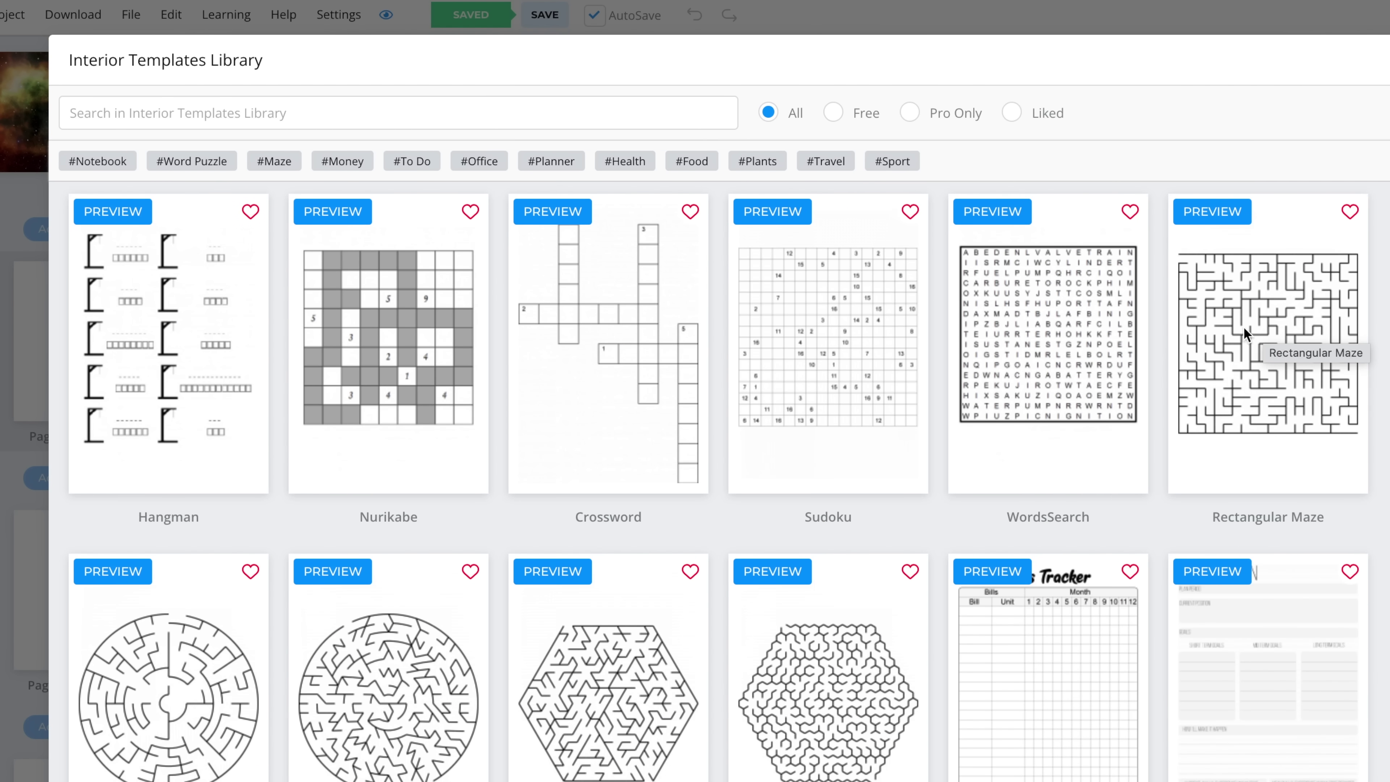
scroll(875, 456, down, 7)
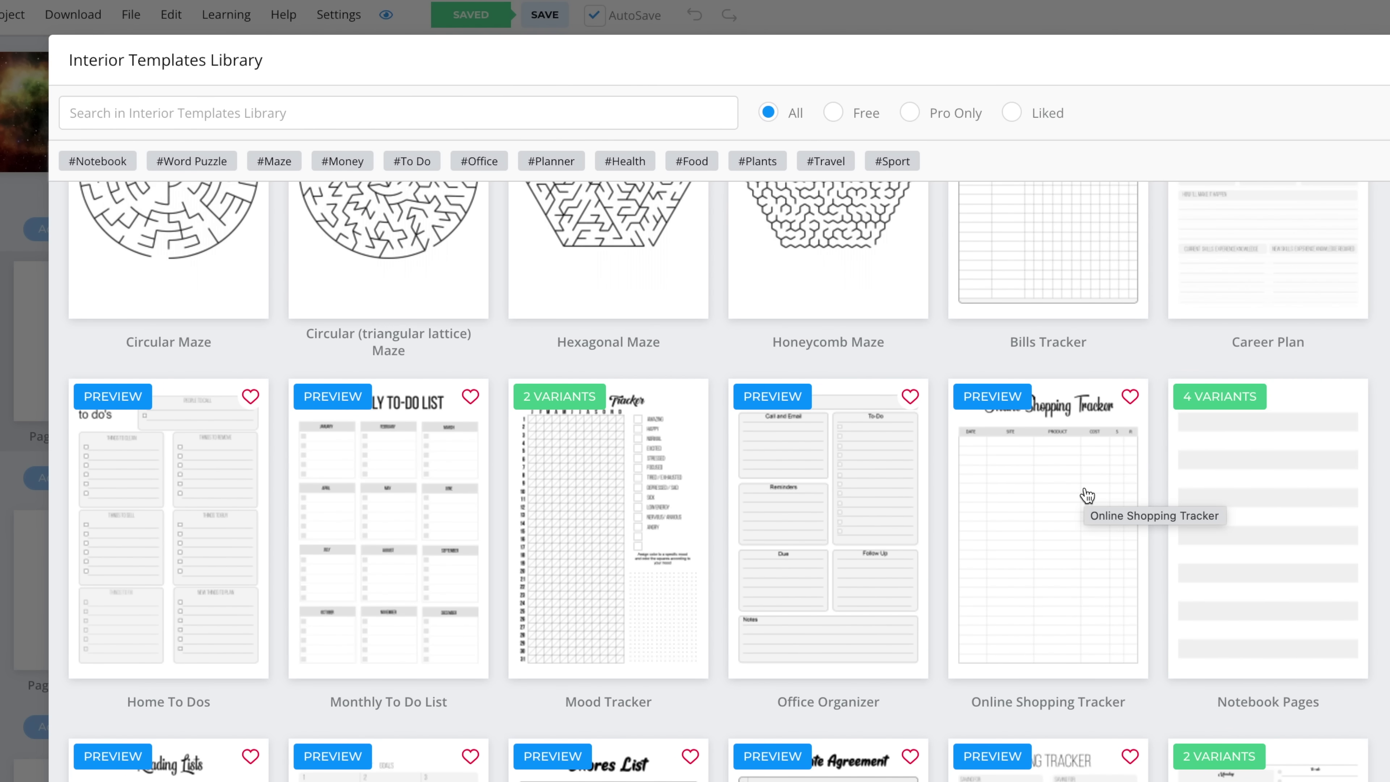
scroll(1086, 496, down, 10)
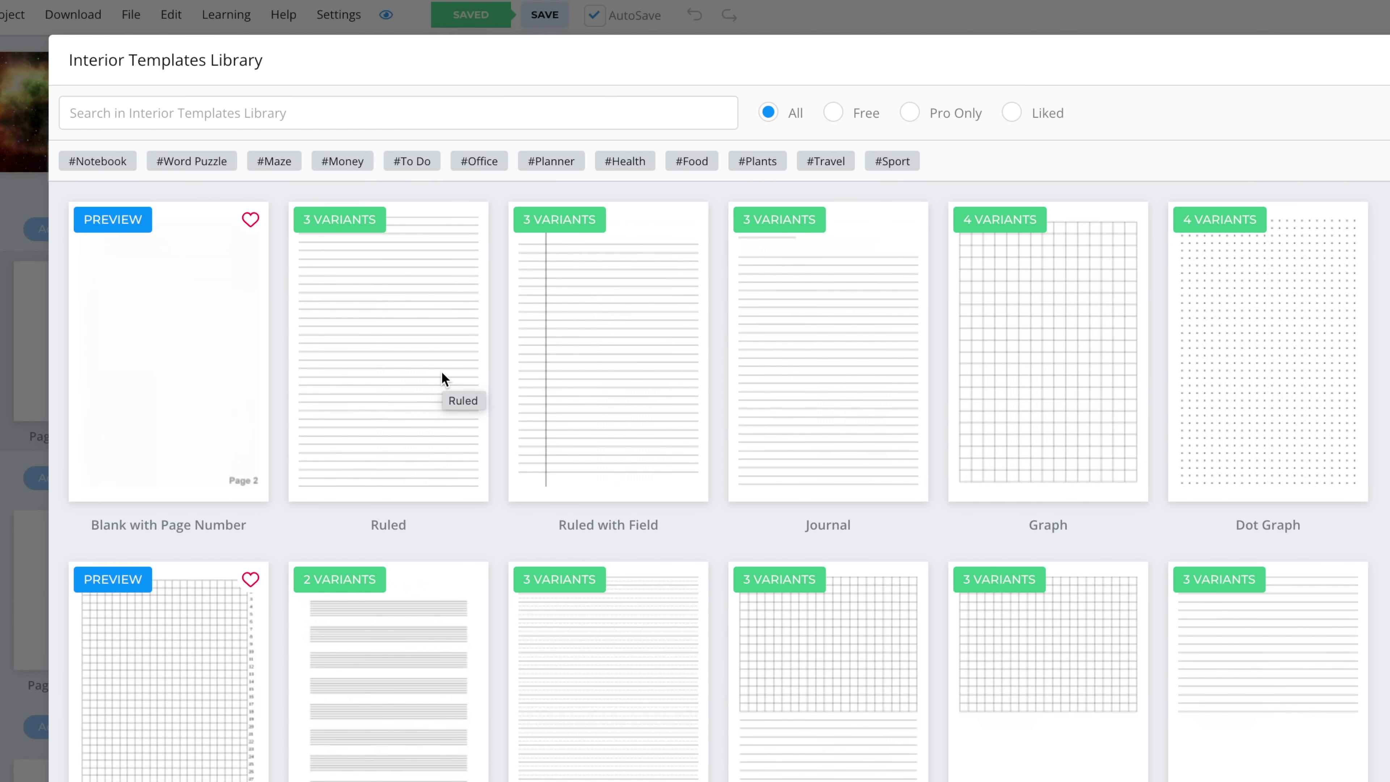
click(381, 298)
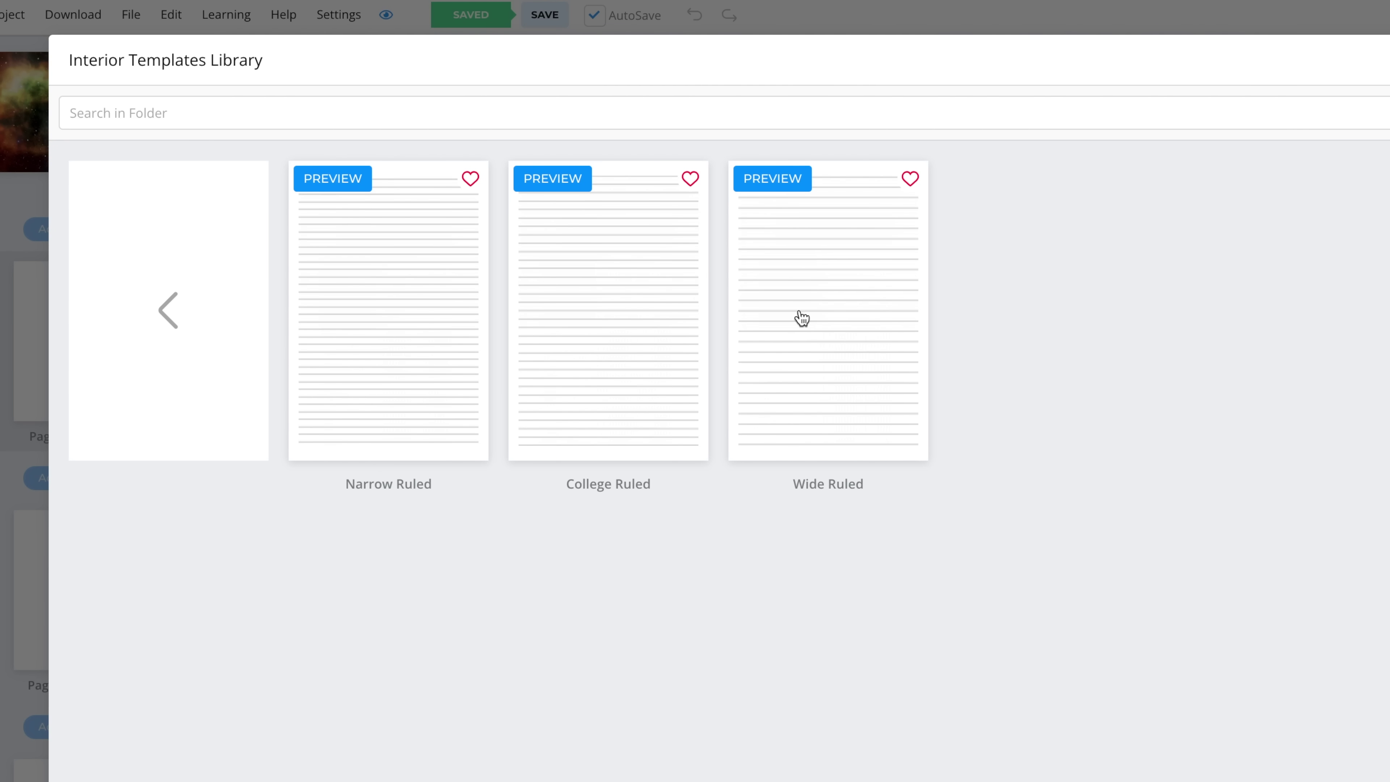
click(614, 305)
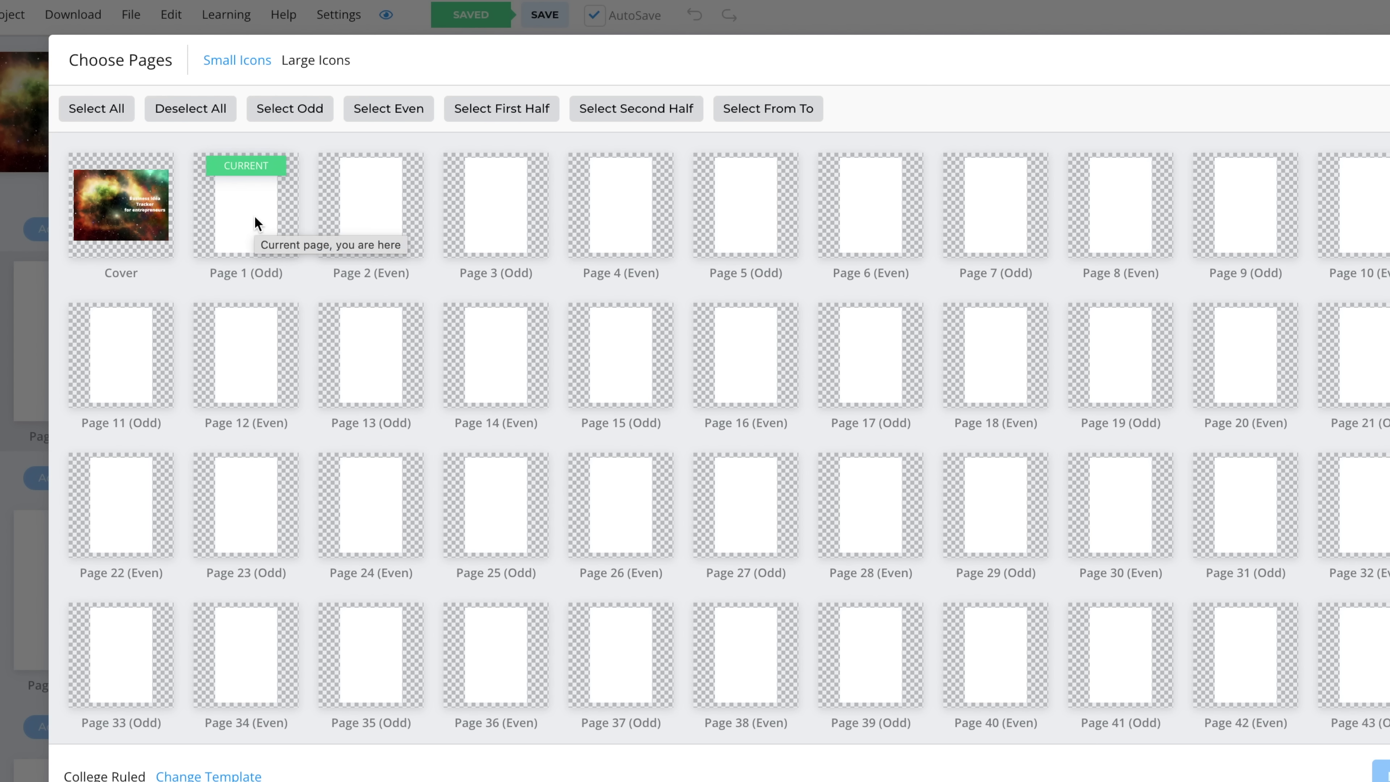
Apply the College Ruled template to all interior pages with its default settings.
click(114, 109)
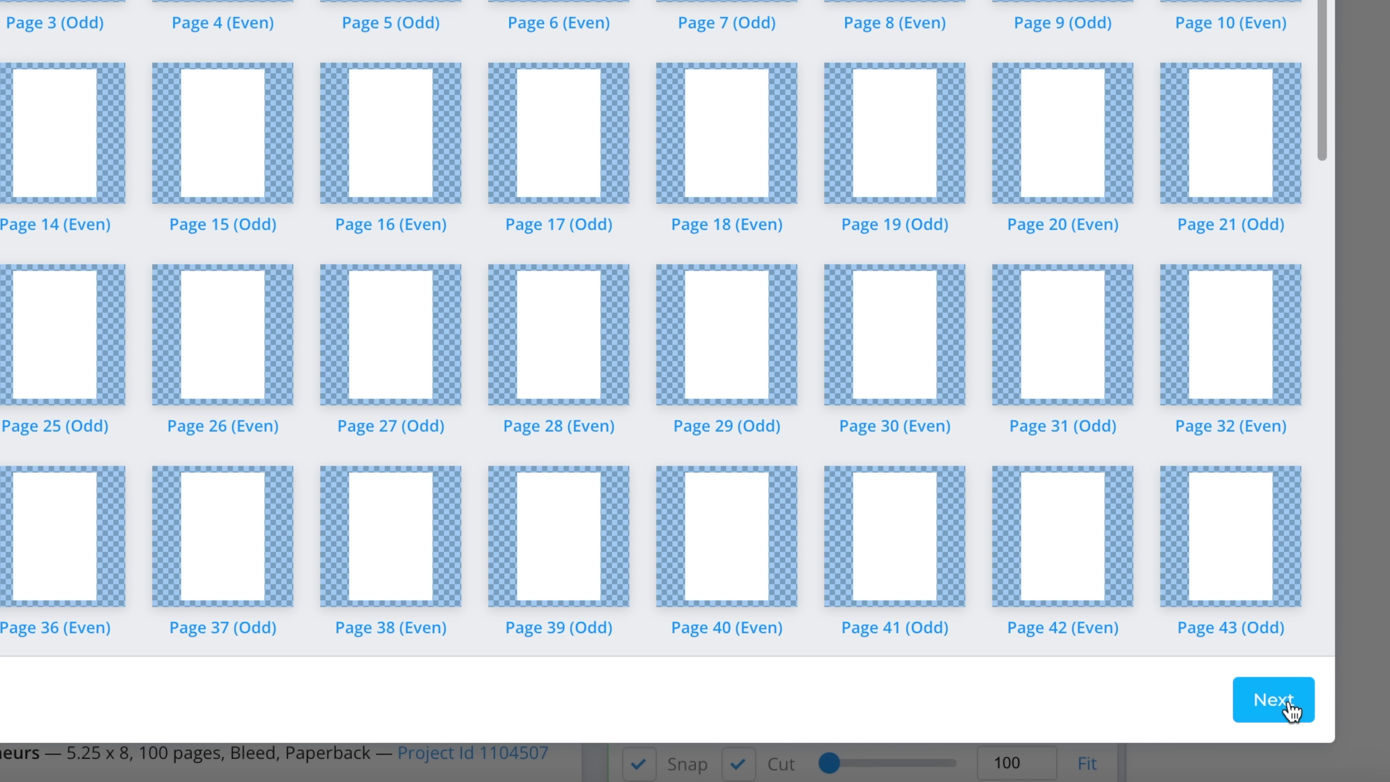
click(1287, 703)
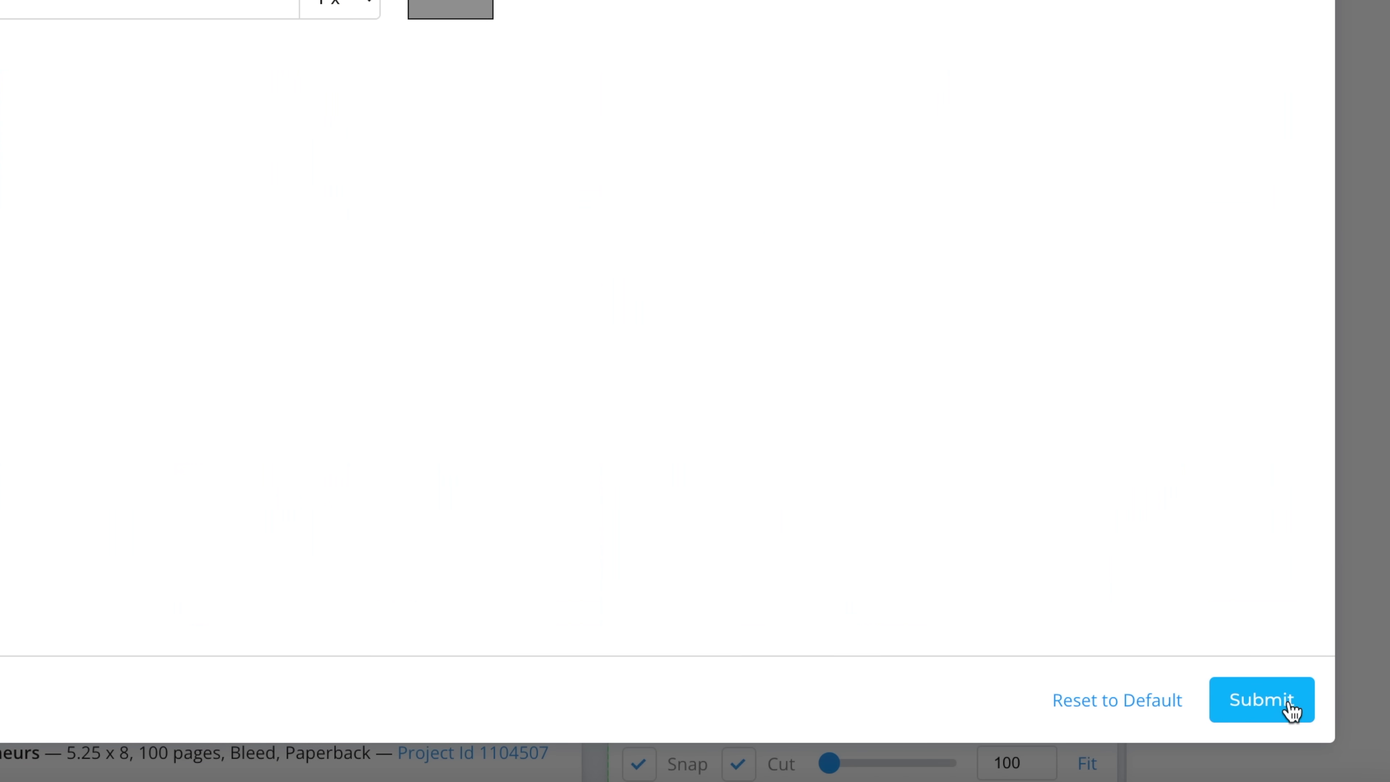
click(1248, 705)
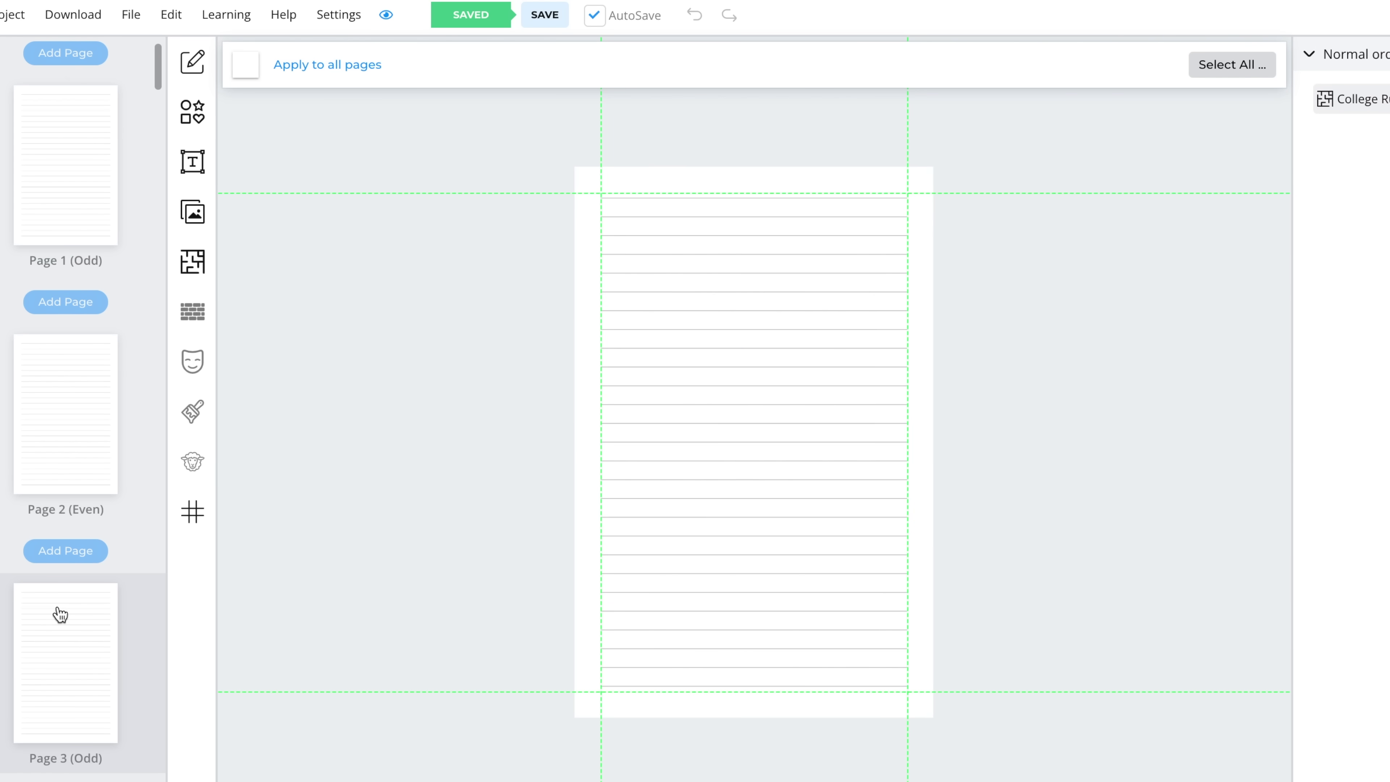
Insert the grey moon image from the Pixabay outer space results on page 1, shrink it and place it in the page's lower-right corner.
scroll(68, 329, up, 3)
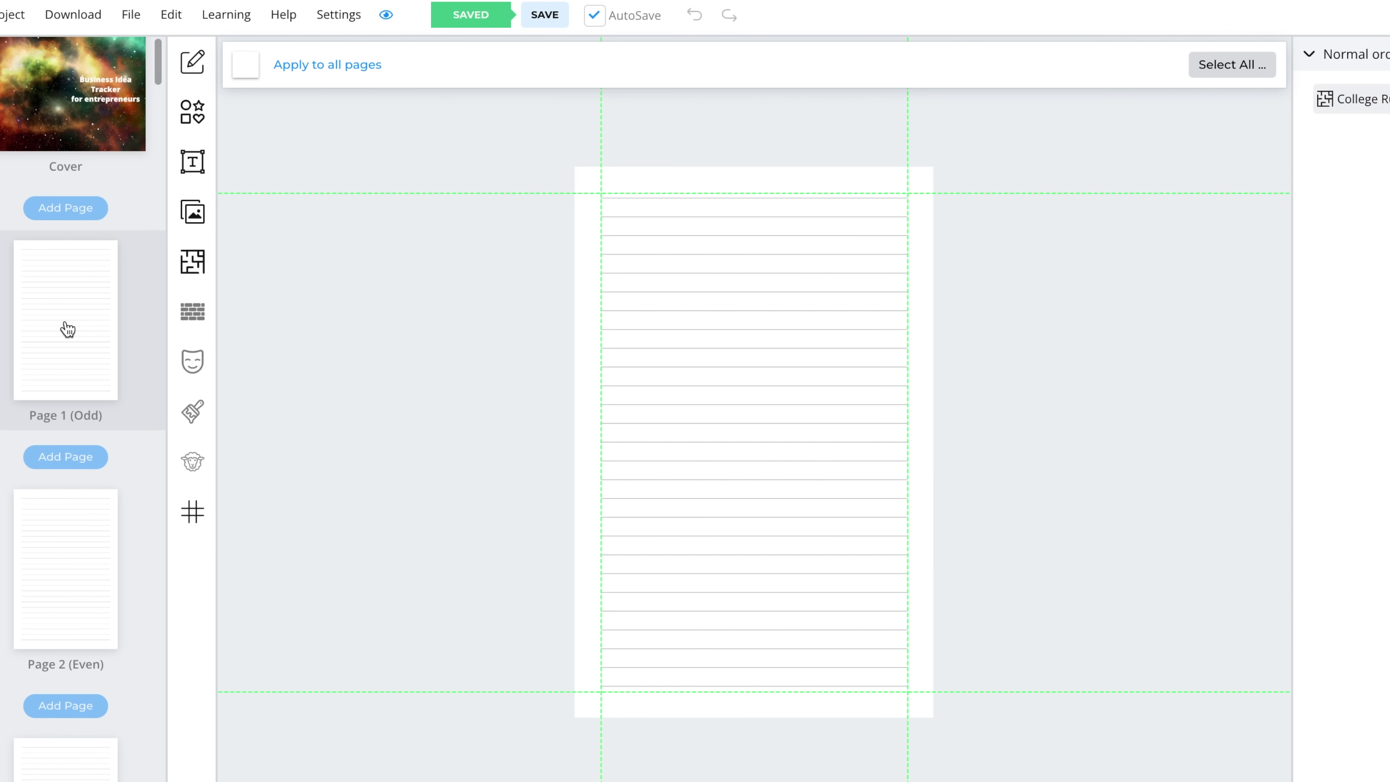
click(193, 213)
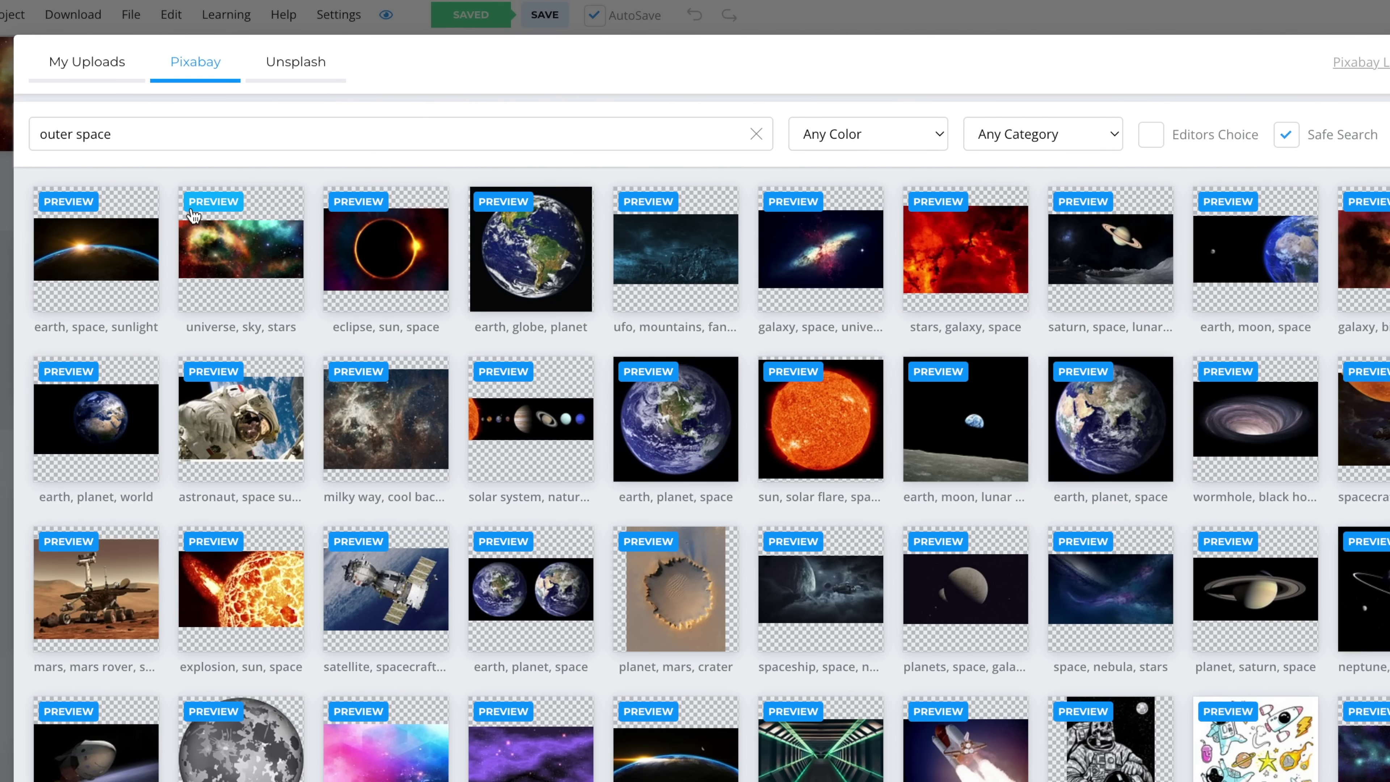
click(147, 145)
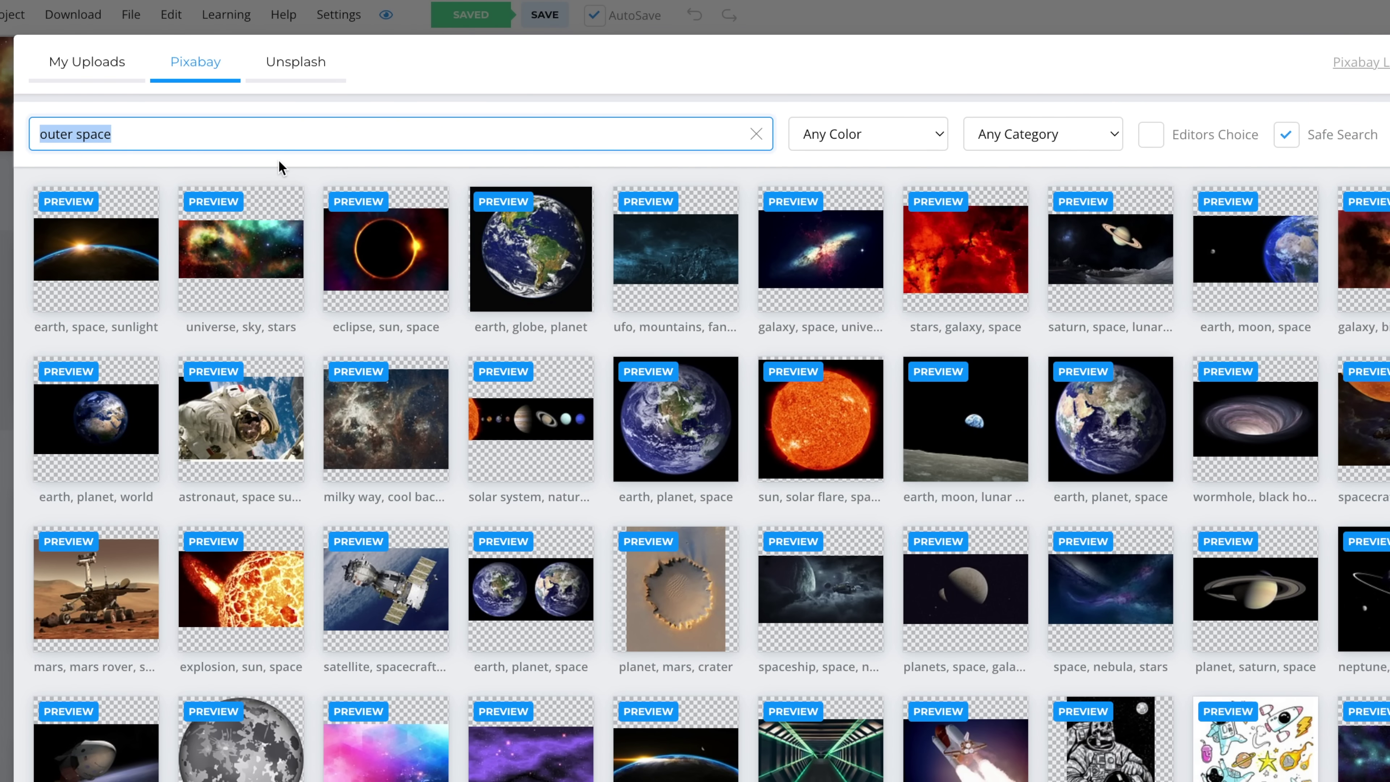
click(272, 761)
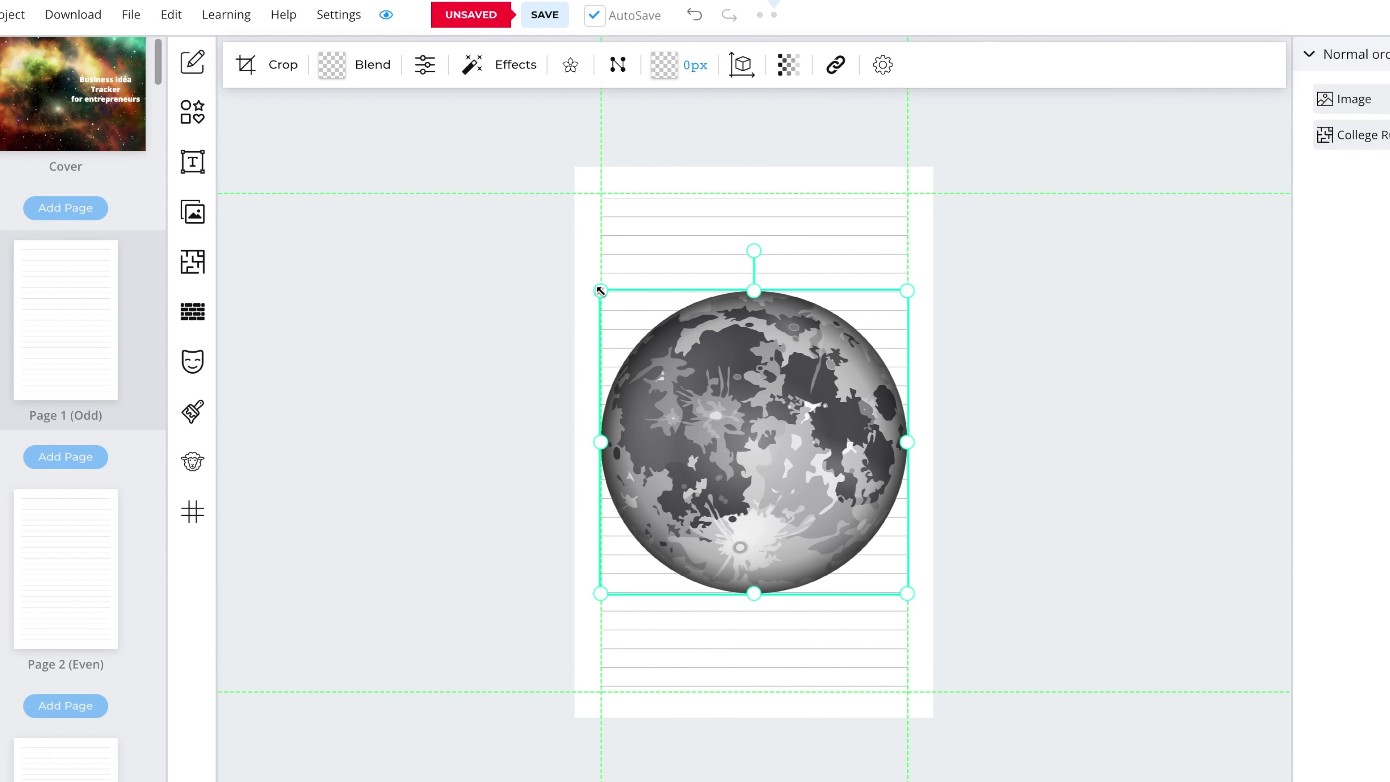
drag(601, 290, 828, 524)
drag(877, 565, 879, 653)
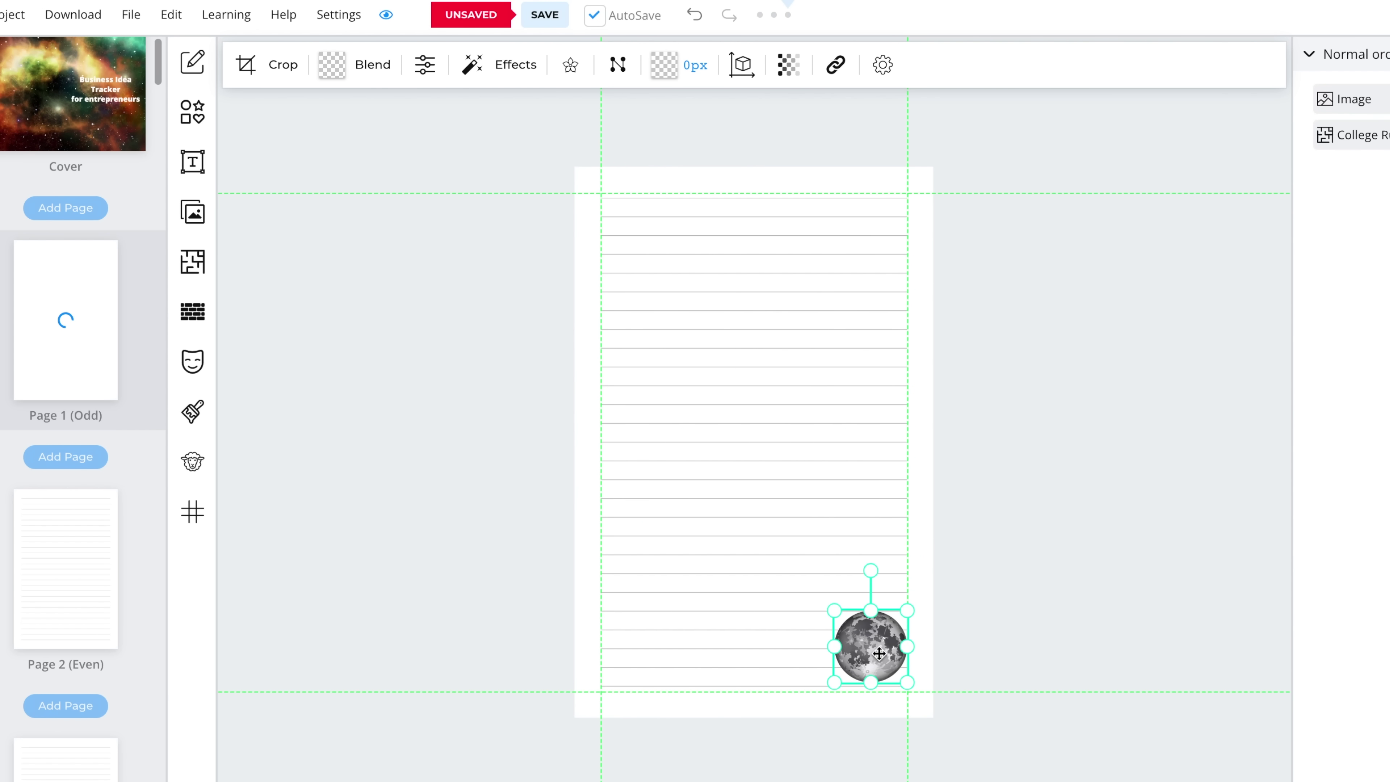
click(379, 578)
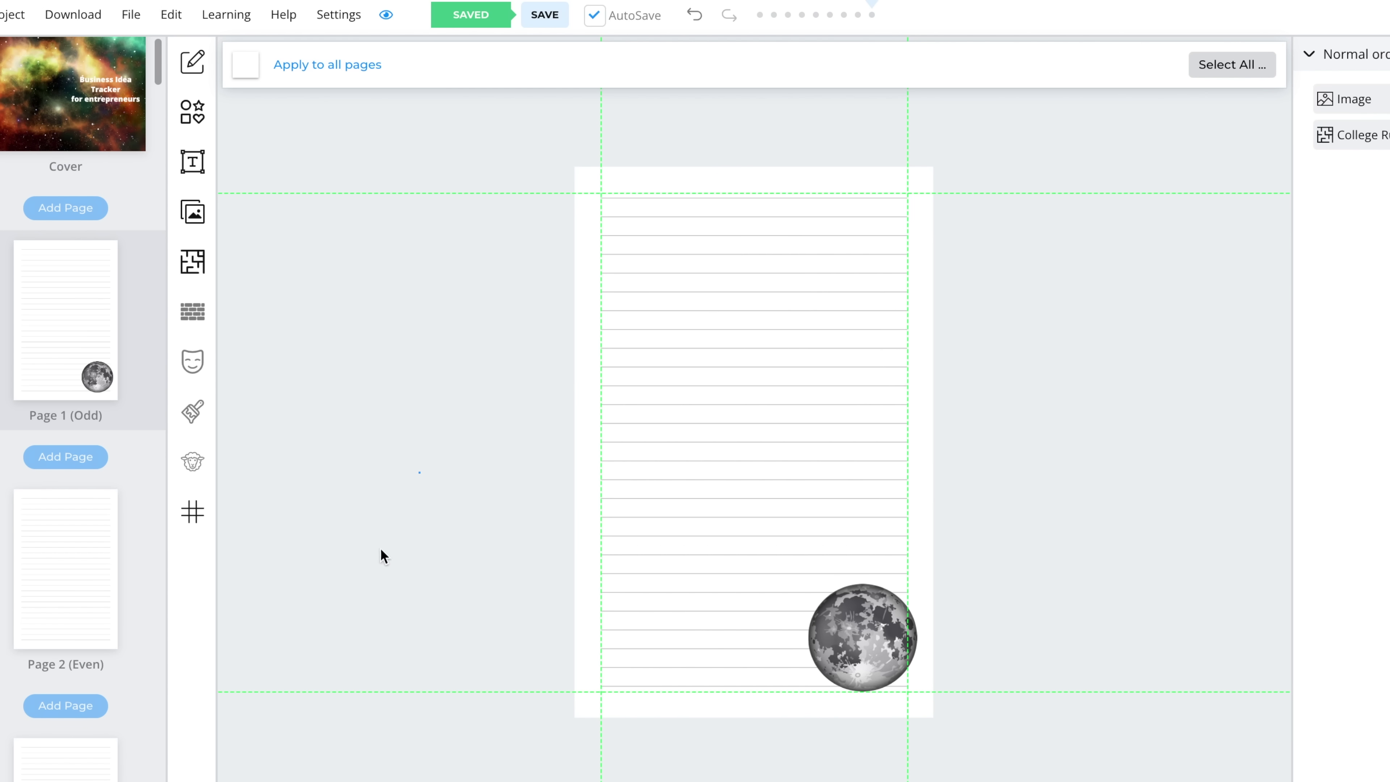
Clone page 1 onto all other interior pages, leaving out the cover, and replace their content.
right_click(56, 320)
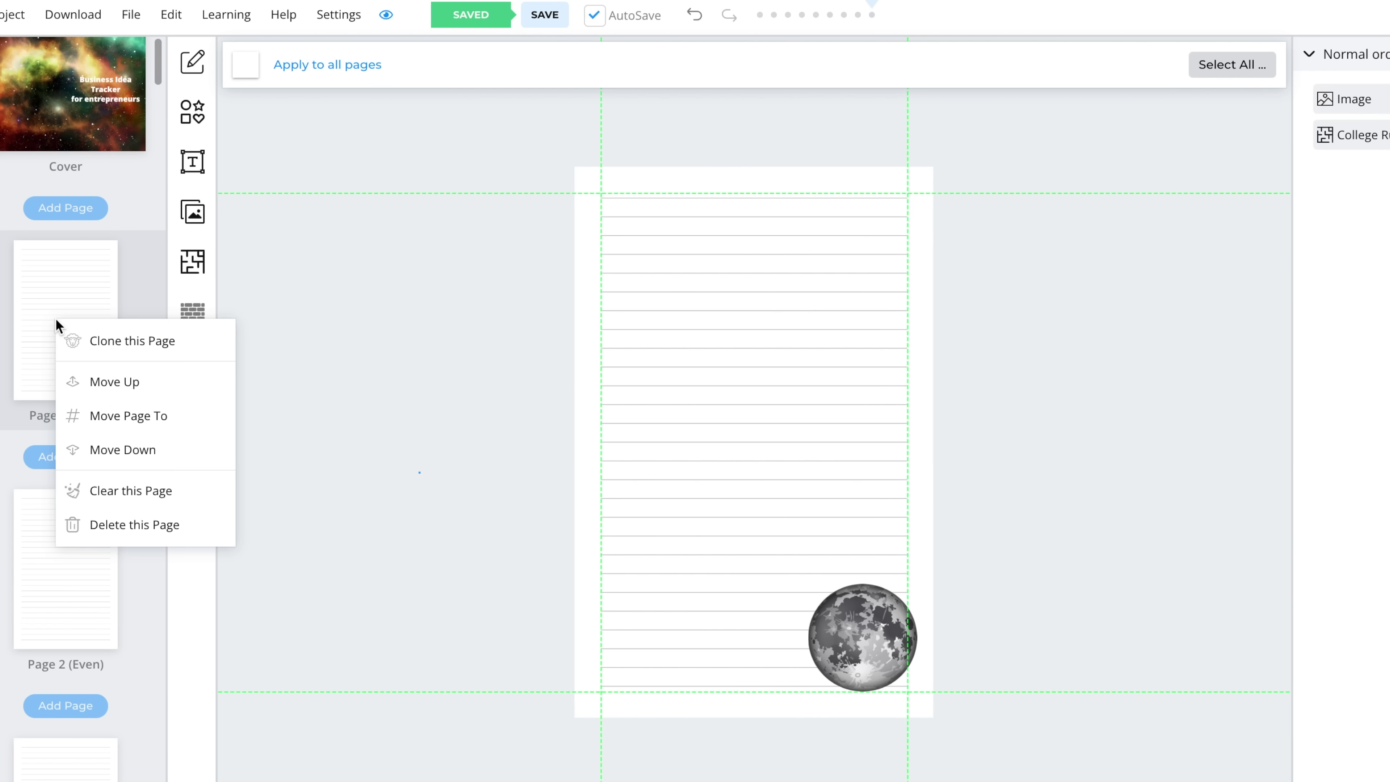
click(119, 350)
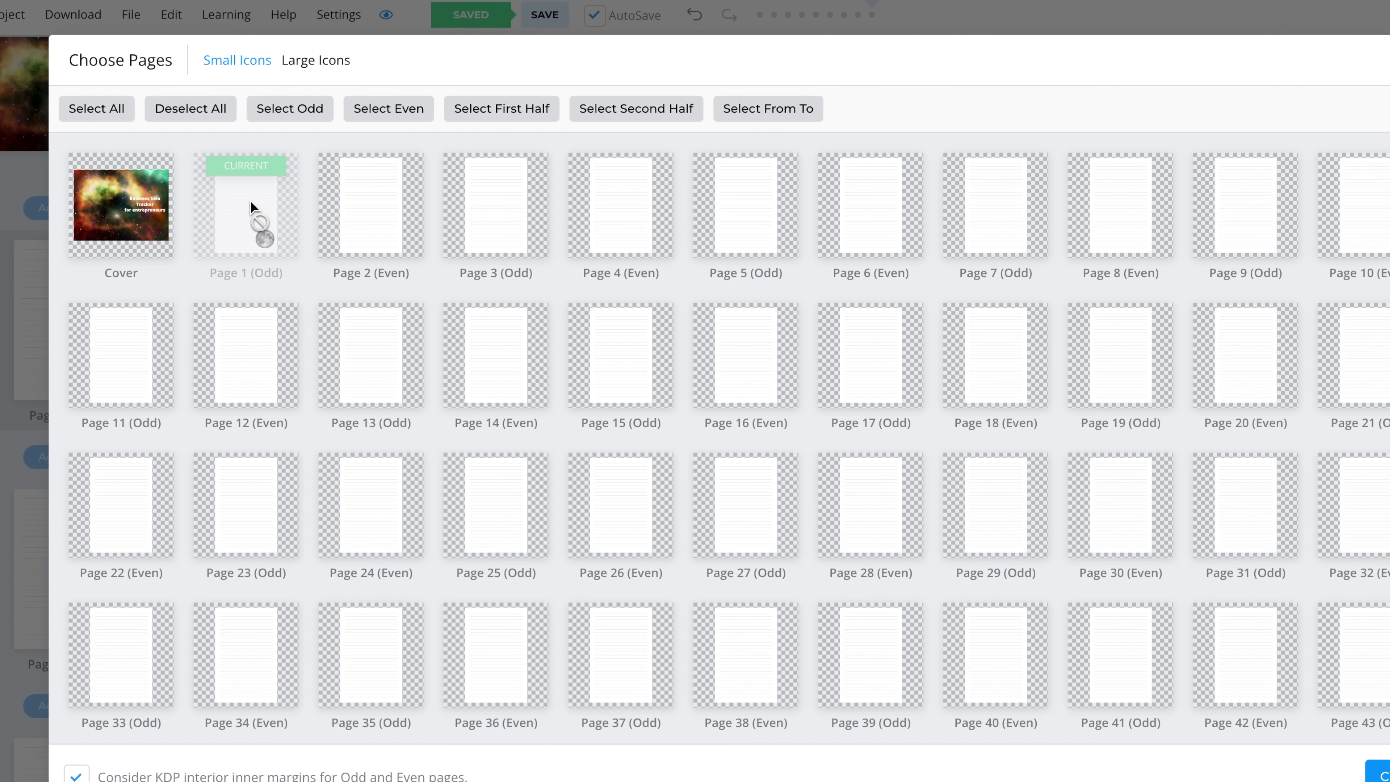
click(107, 112)
click(131, 167)
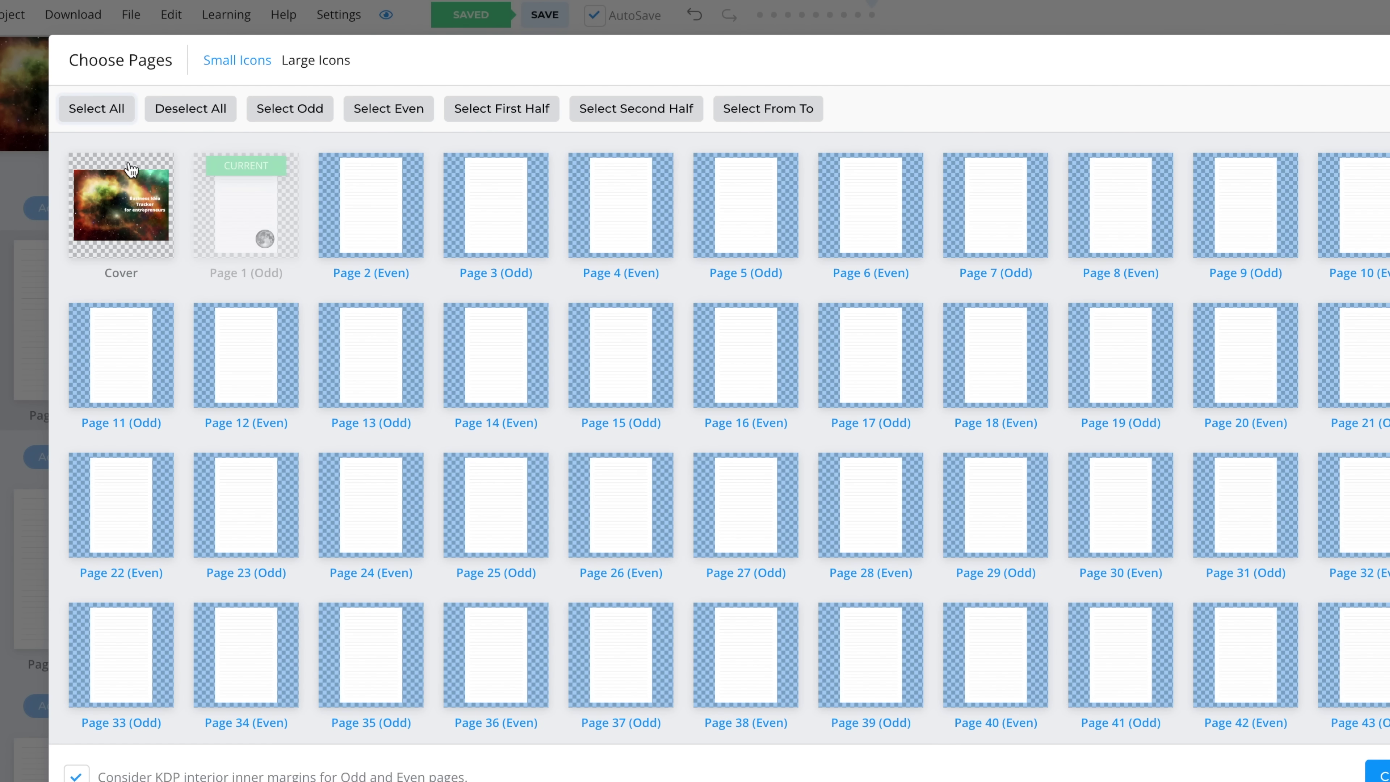
click(1383, 775)
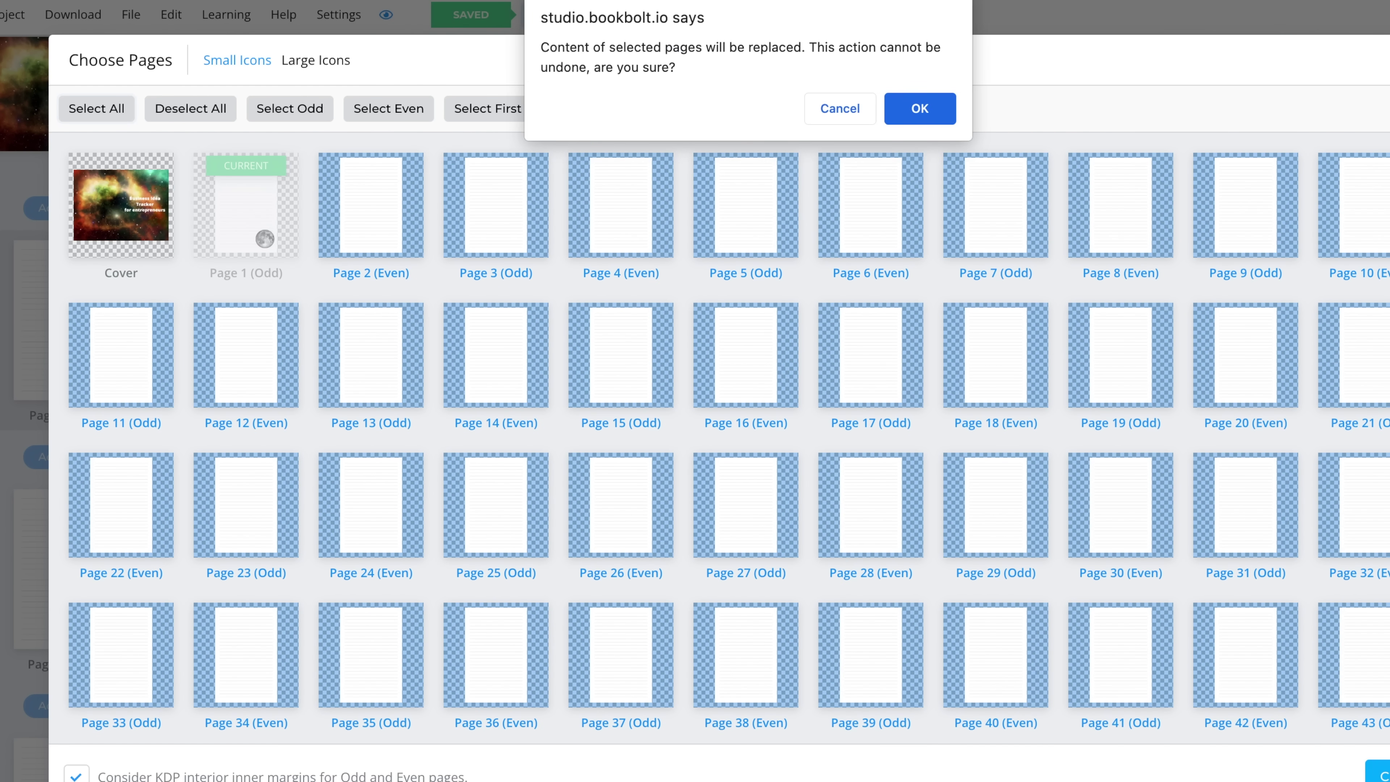
key(Return)
scroll(66, 567, down, 20)
Return to the cover and download the current project as CMYK for printed books.
click(87, 394)
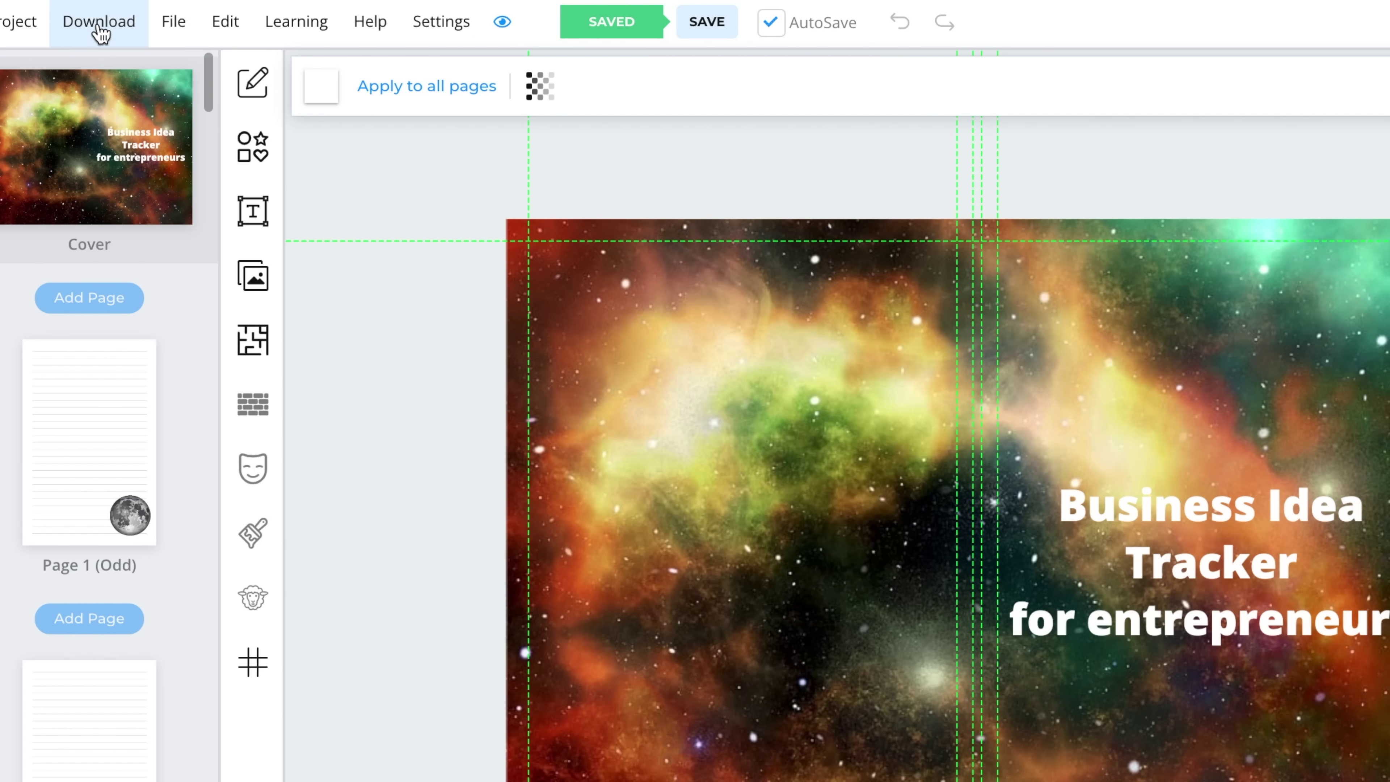
click(100, 30)
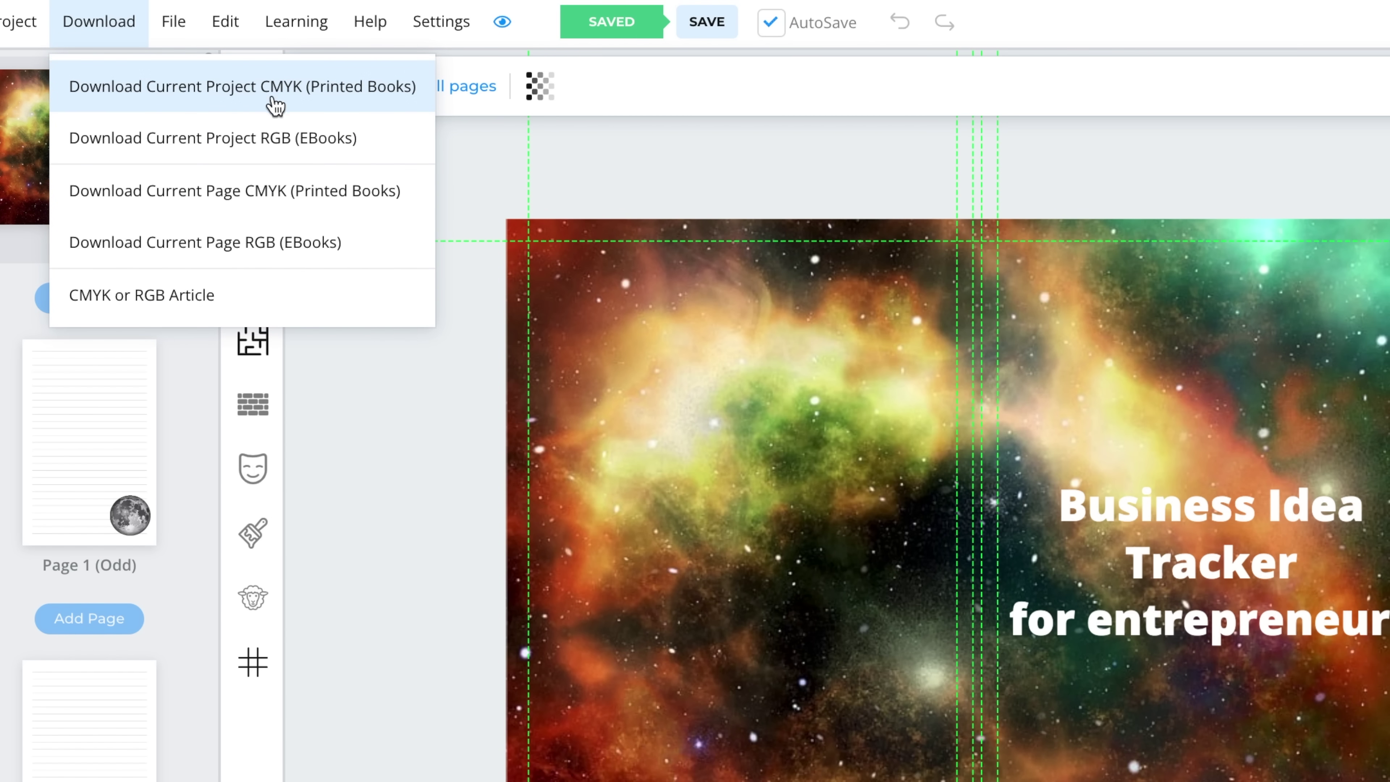
click(334, 87)
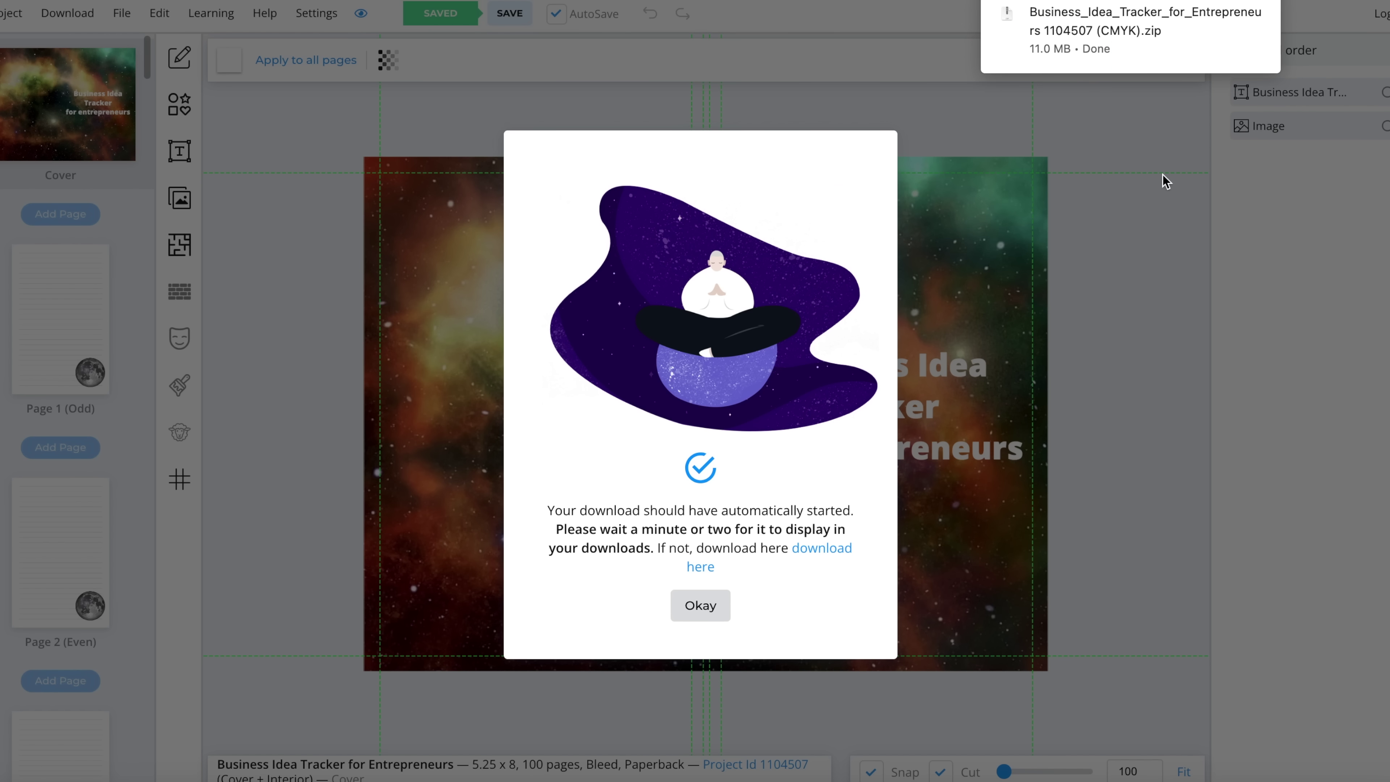
mouse_move(1111, 35)
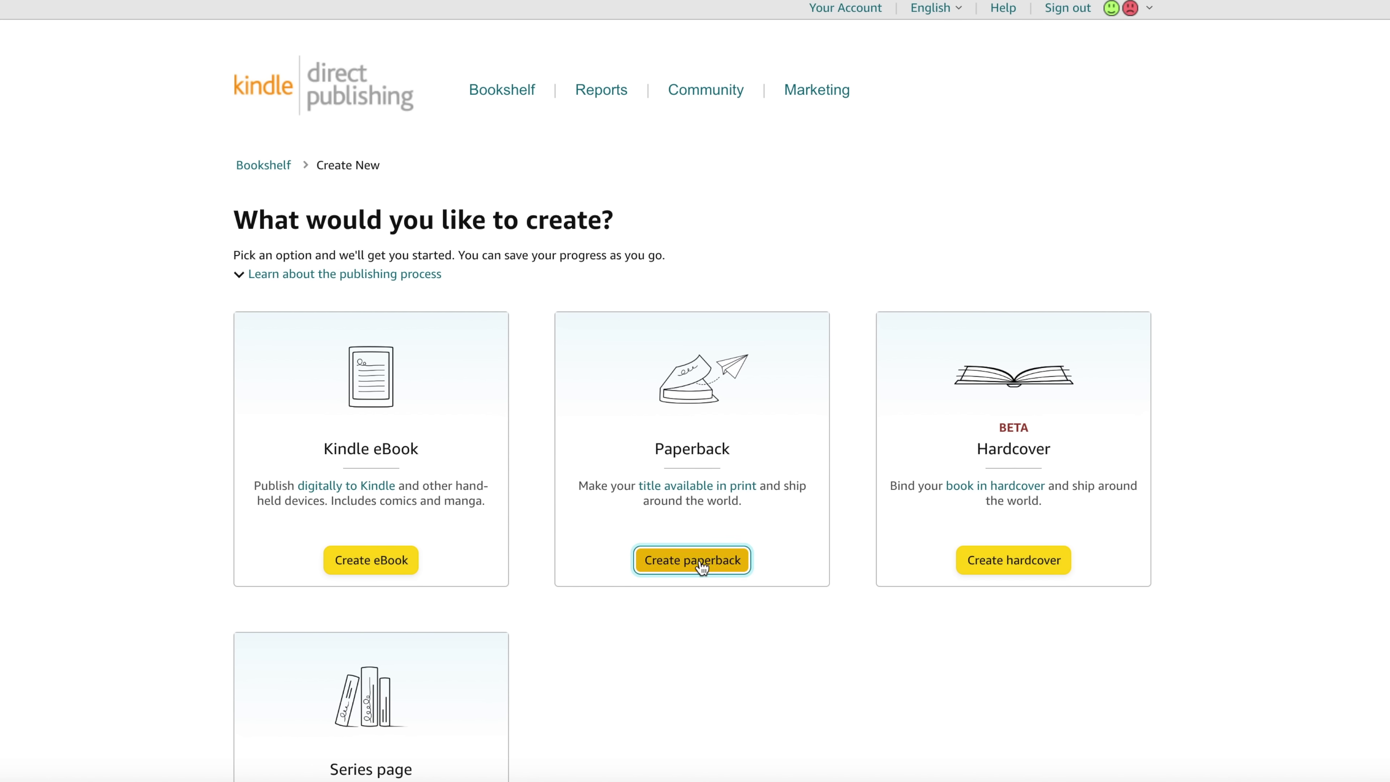
Create a new paperback in Kindle Direct Publishing and enter the book title "Business Idea Tracker for Entrepreneurs".
click(699, 565)
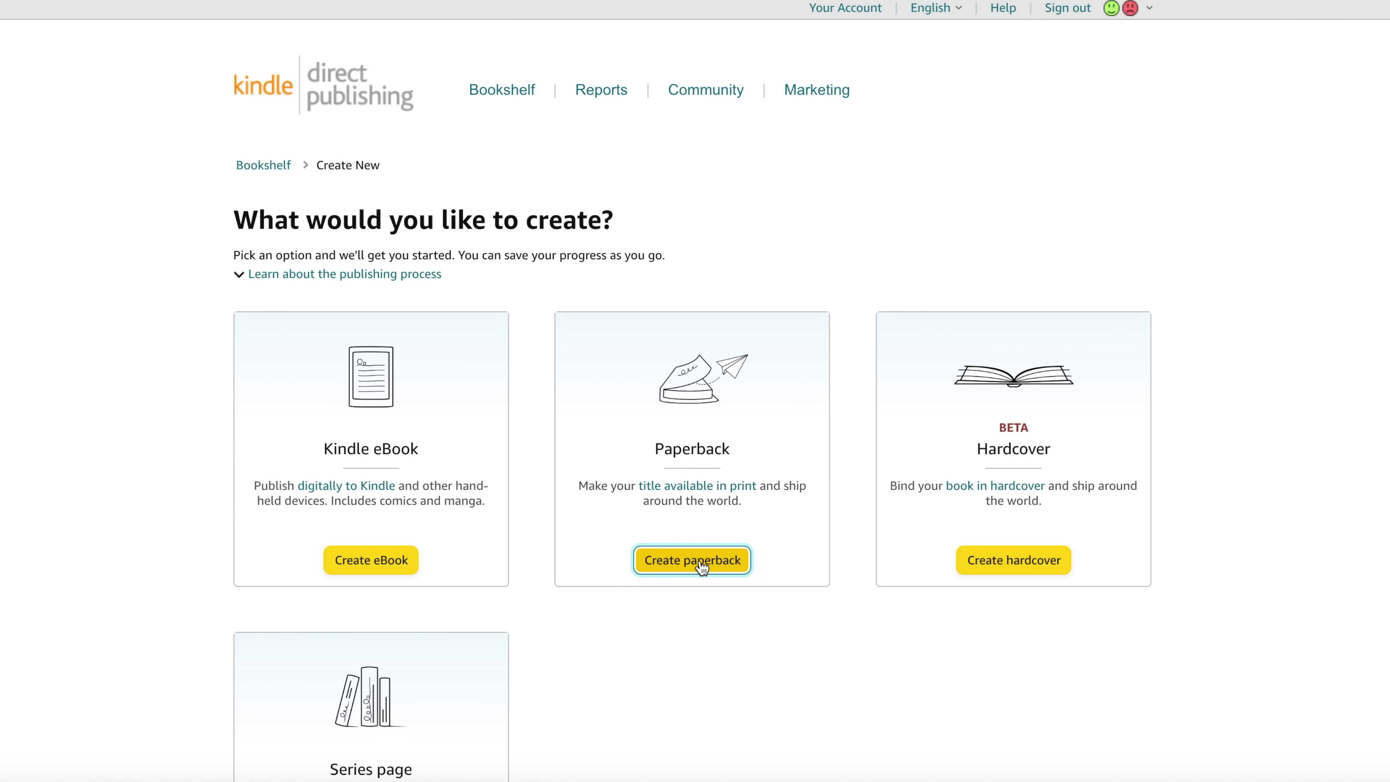
scroll(348, 496, down, 3)
click(434, 345)
text(Business Idea Tracker for Entrepreneurs)
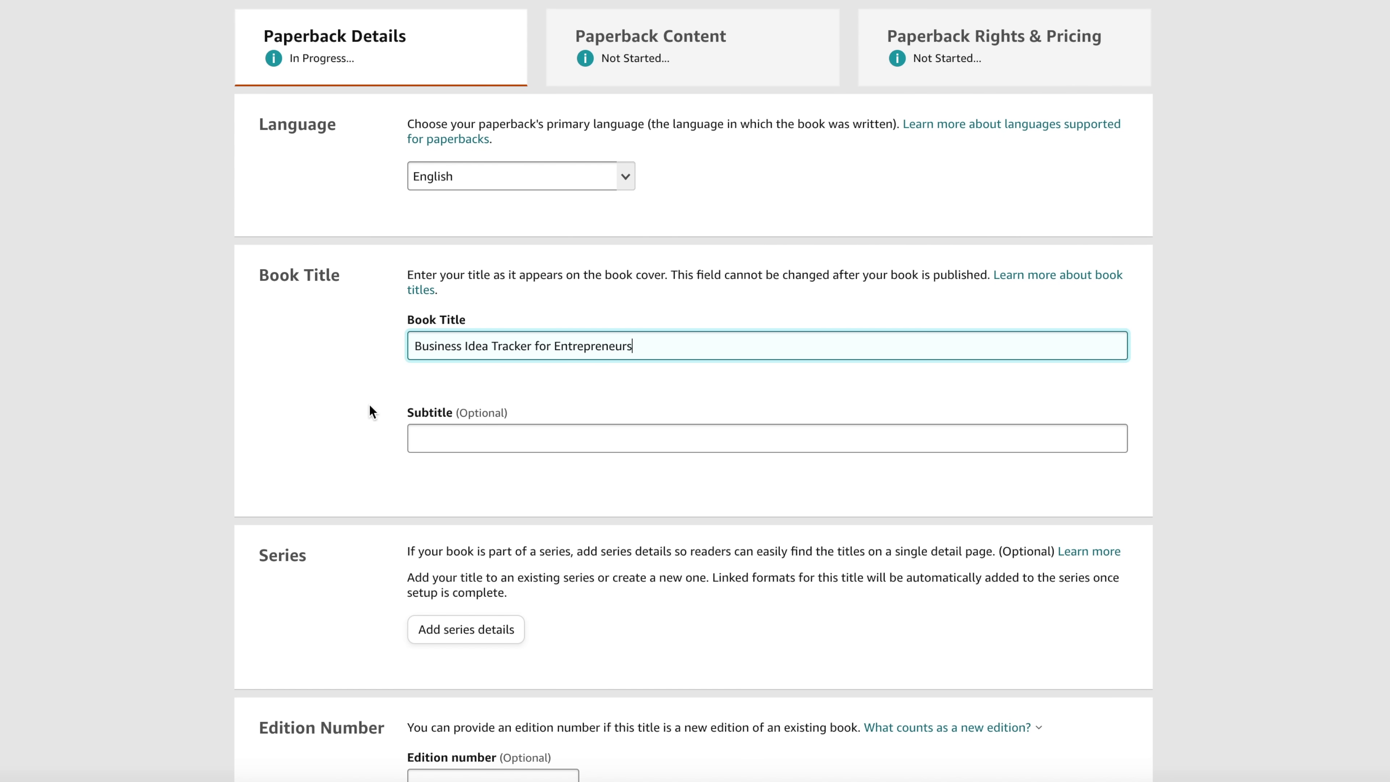
Fill in the book description with "Track all your business ideas with this Business Idea Tracker!".
scroll(369, 405, down, 7)
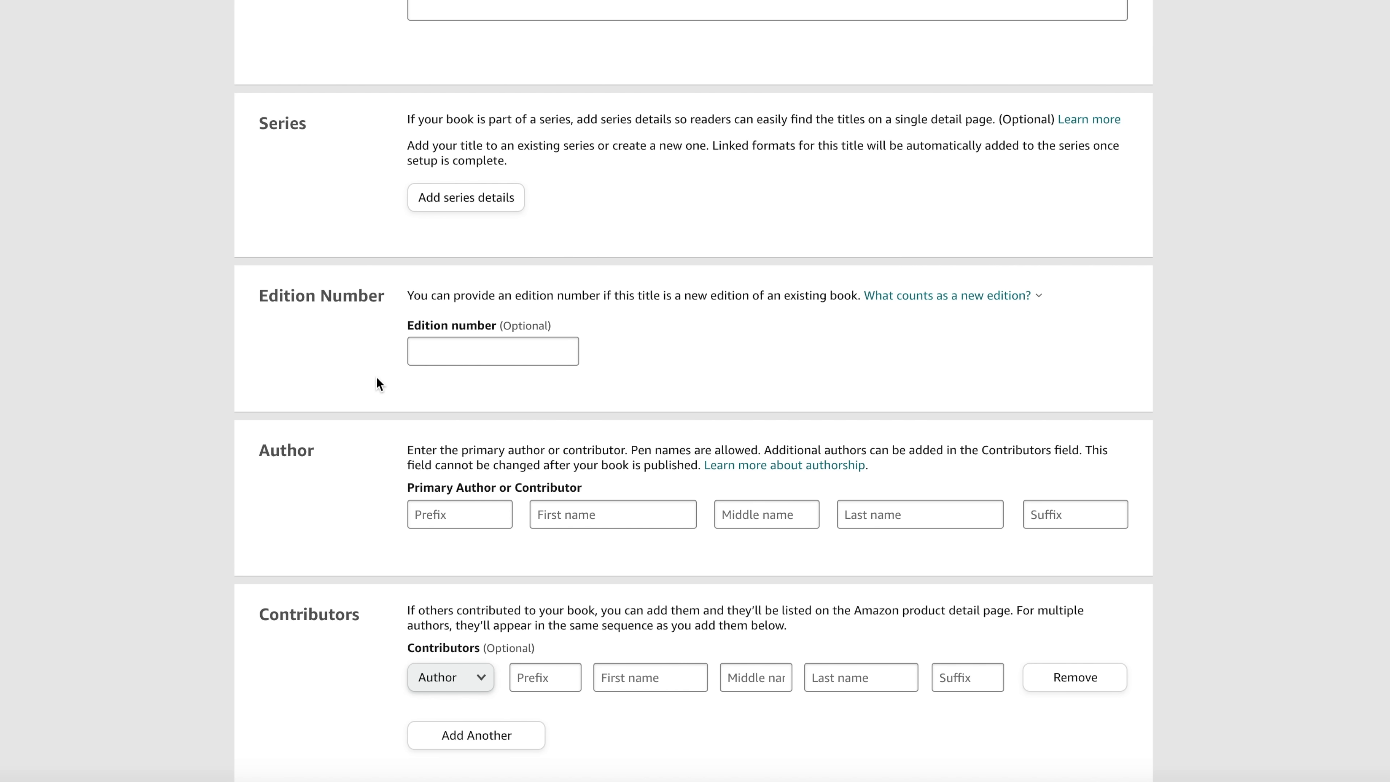
scroll(378, 384, down, 9)
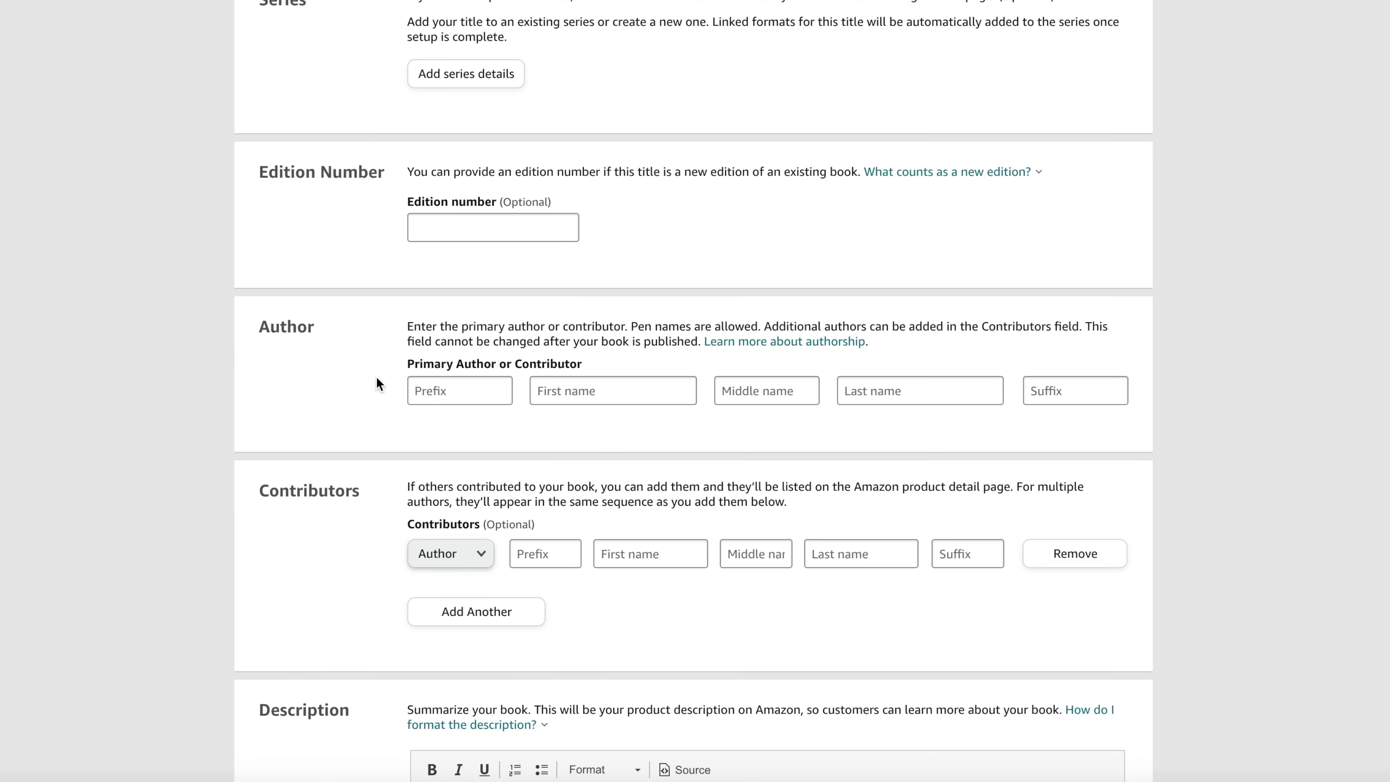
click(486, 415)
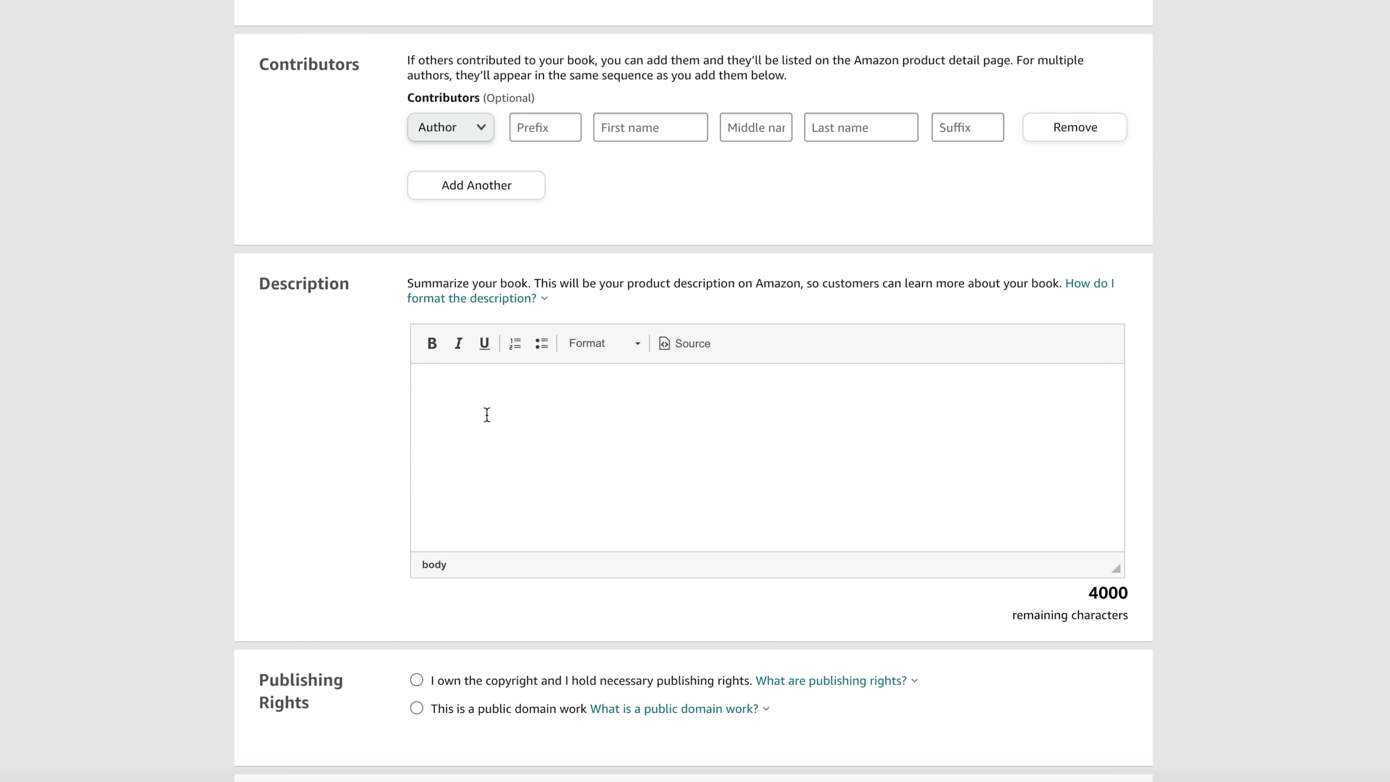
text(Track all your business ideas with this Business Idea Tracker!)
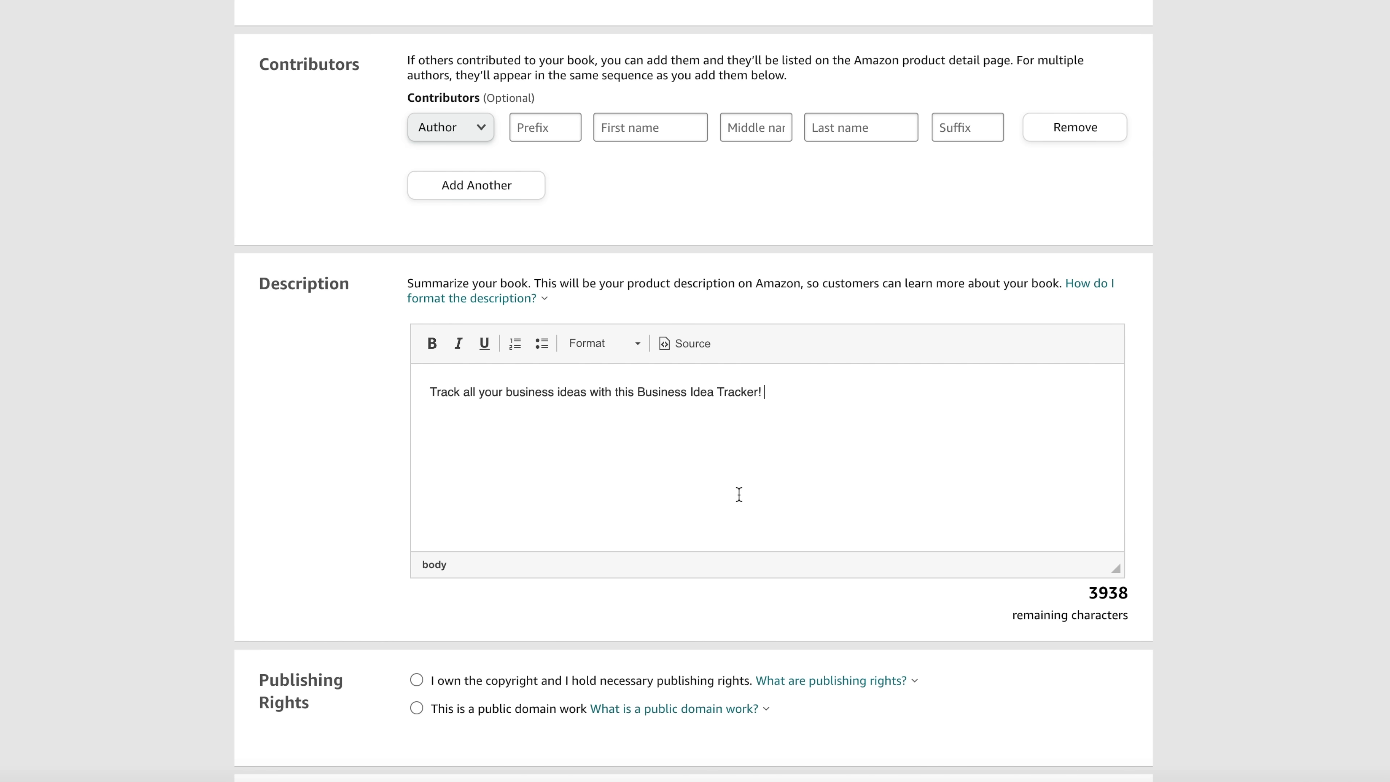
Declare ownership of the copyright and publishing rights, and answer No to sexually explicit images or title.
scroll(723, 497, down, 5)
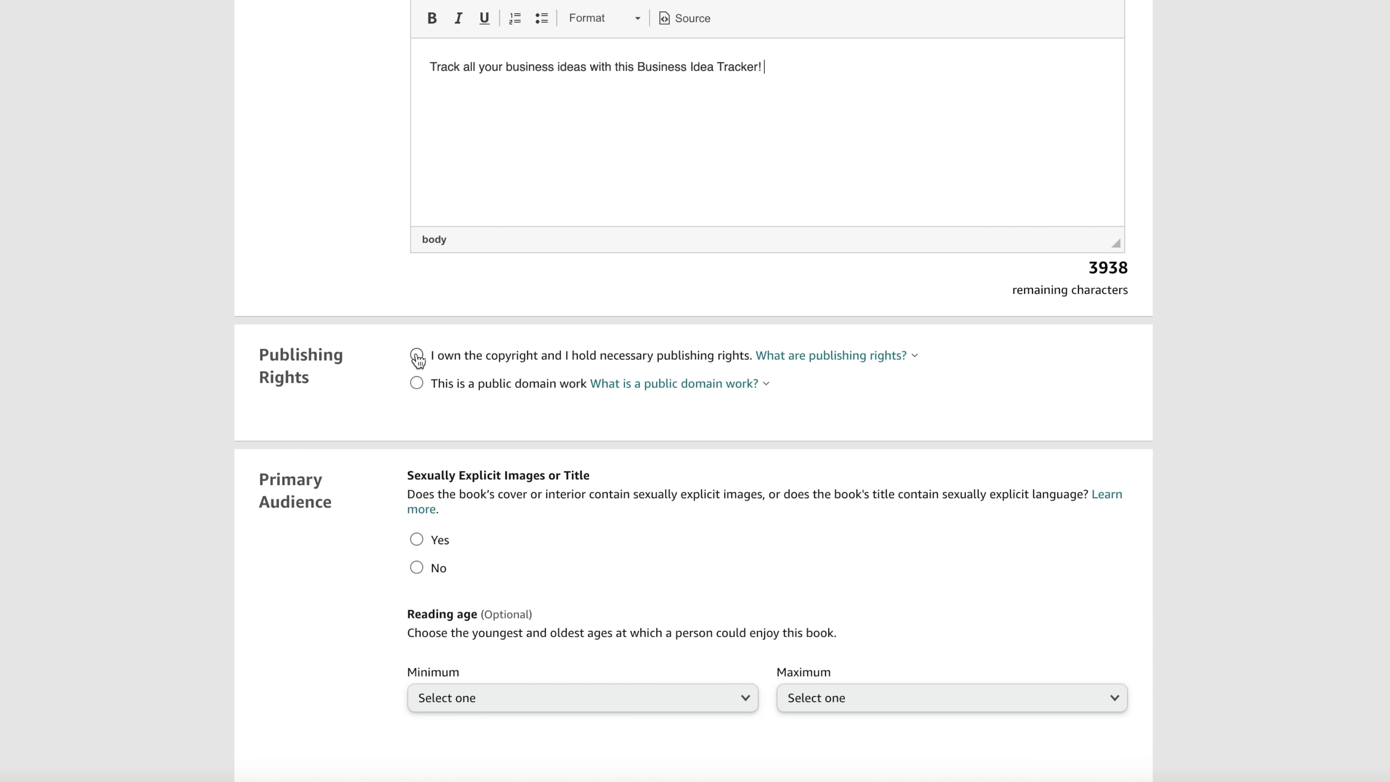
click(416, 355)
scroll(838, 433, down, 3)
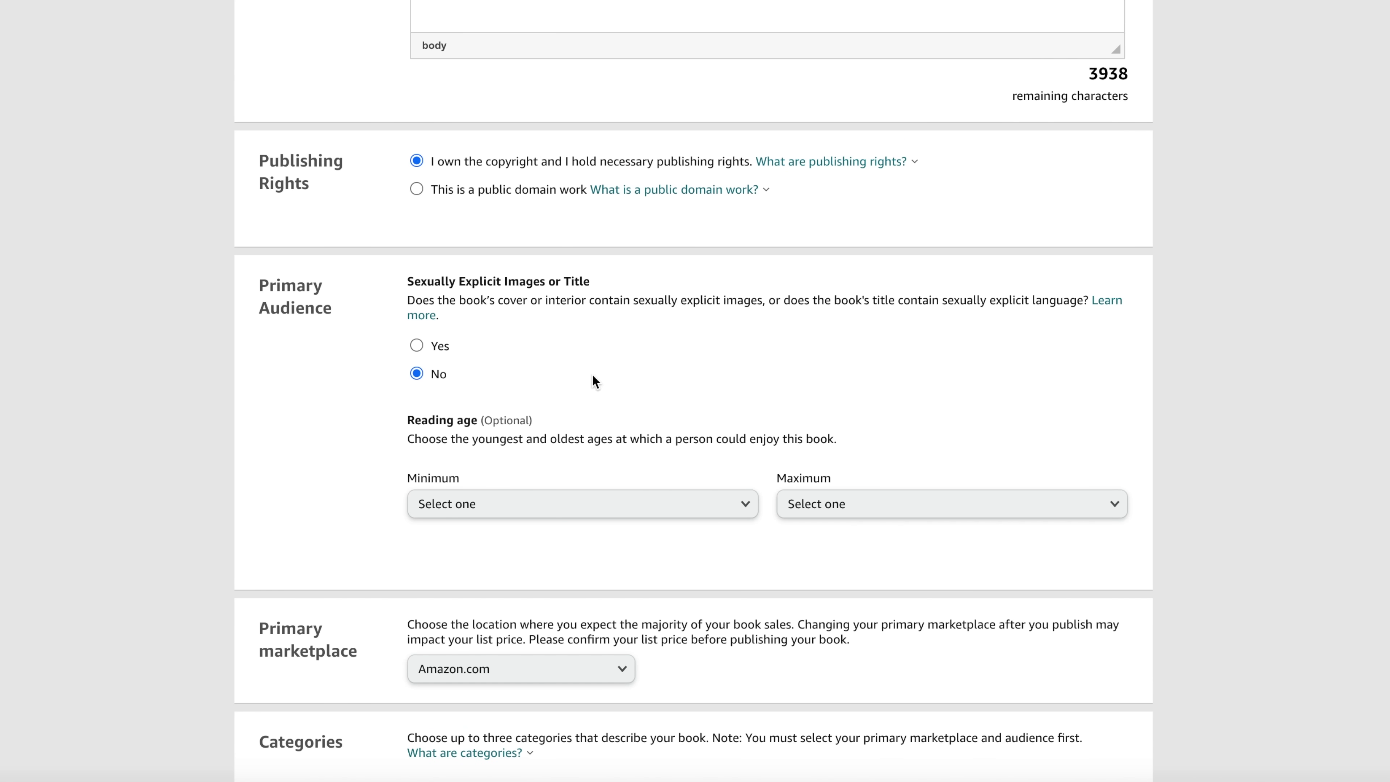
scroll(678, 362, down, 5)
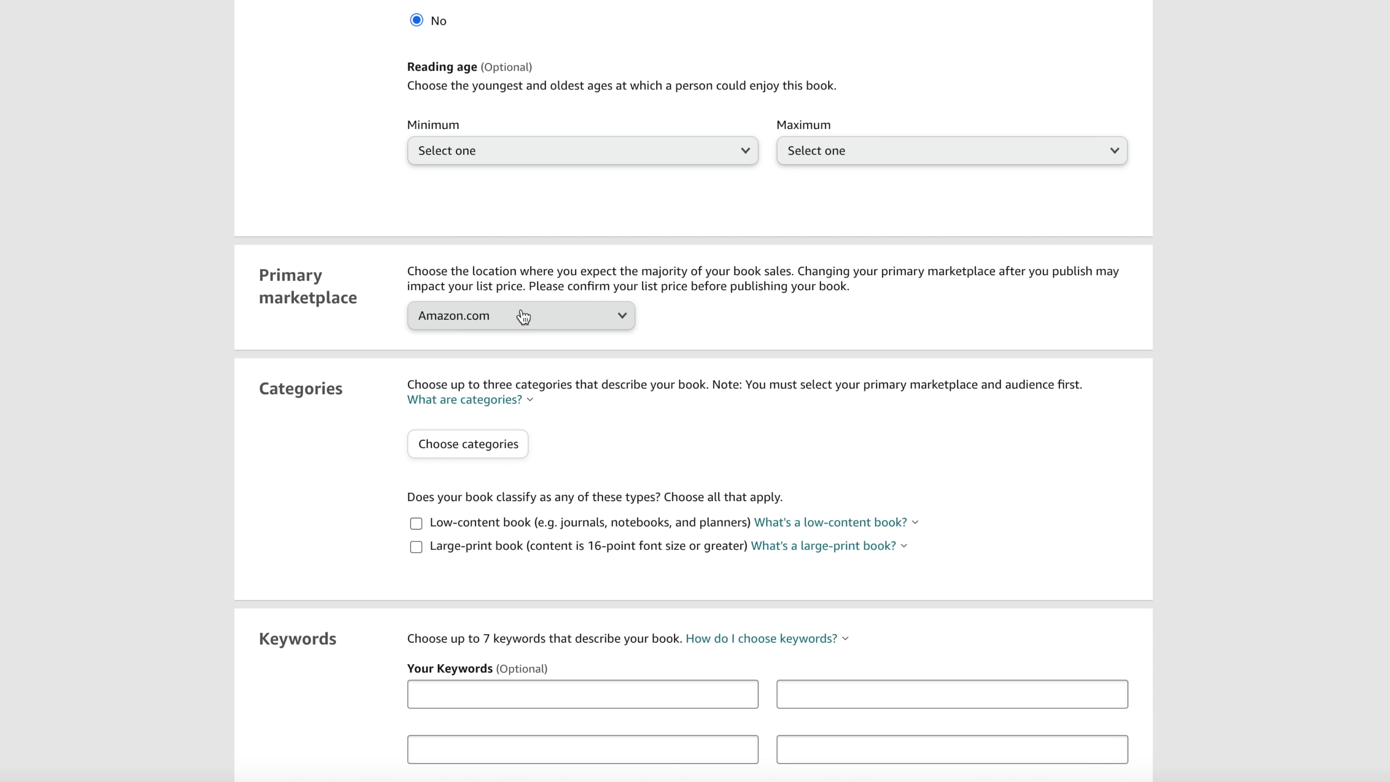
scroll(606, 291, down, 3)
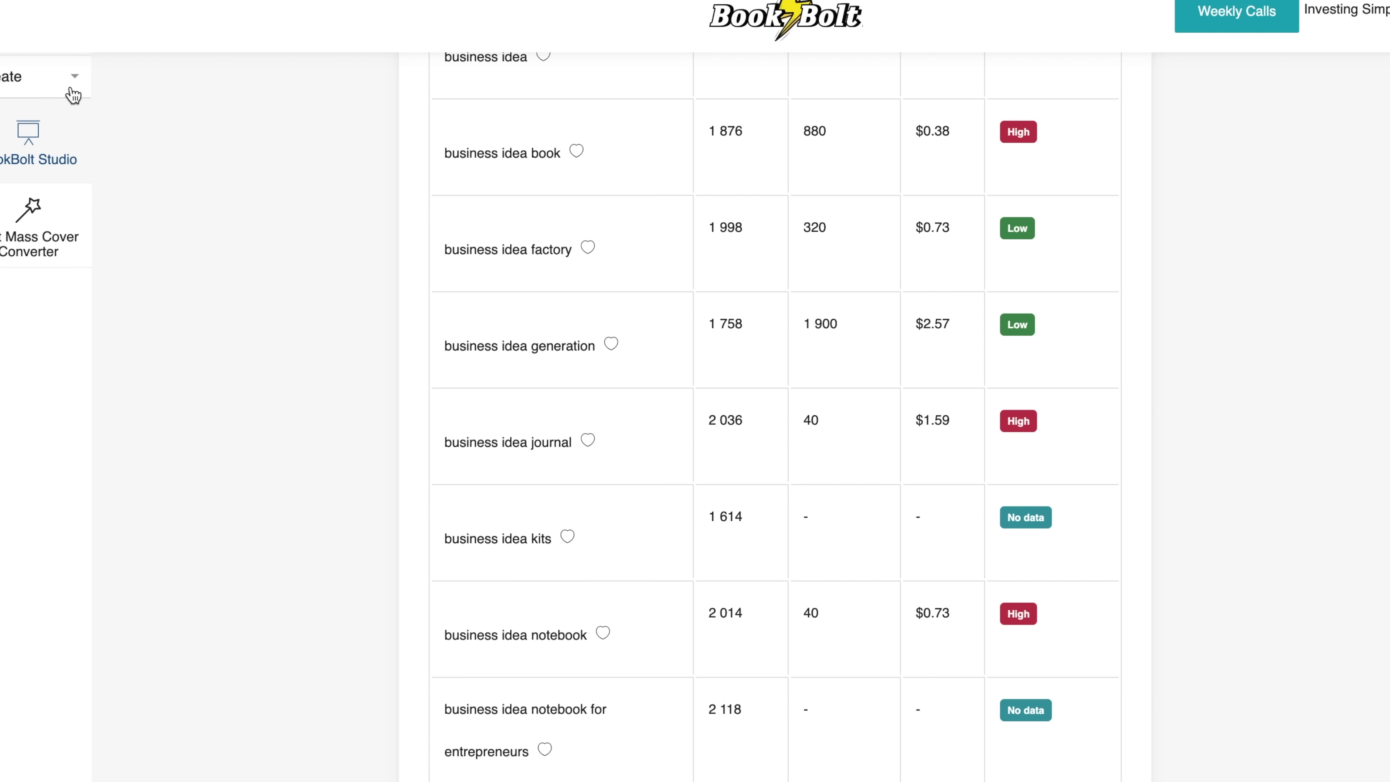
Switch to BookBolt and search the KDP category finder for "business idea" and "entrepreneurship".
click(75, 79)
click(39, 155)
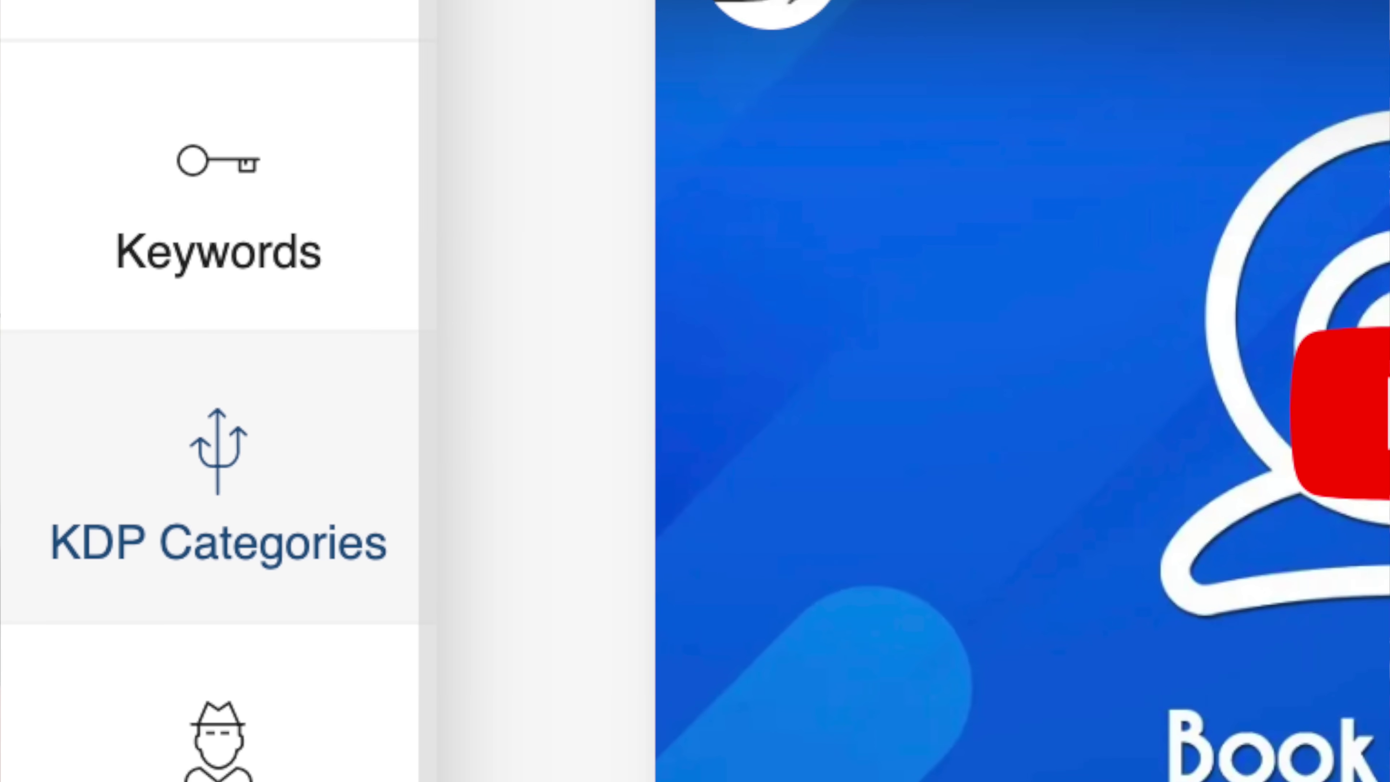
text(siness ide)
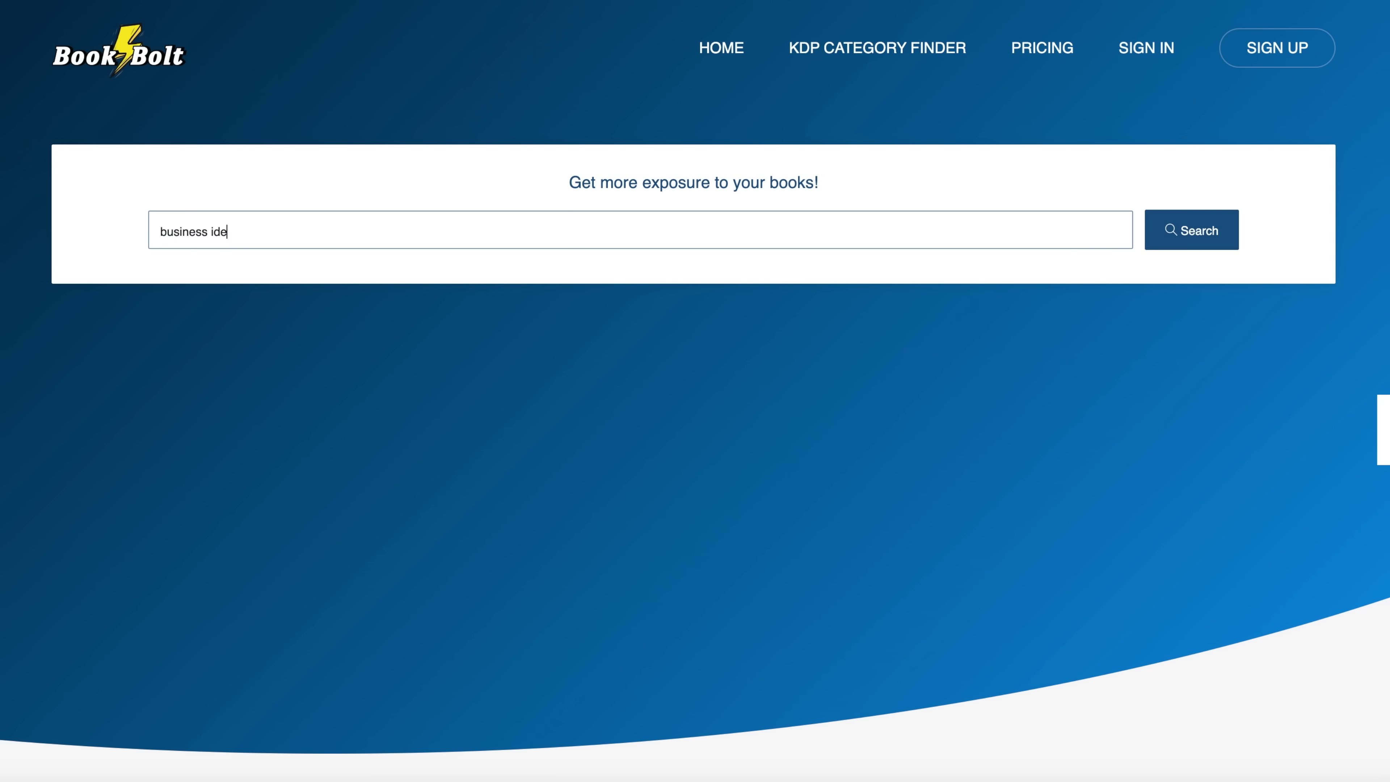
text(urship)
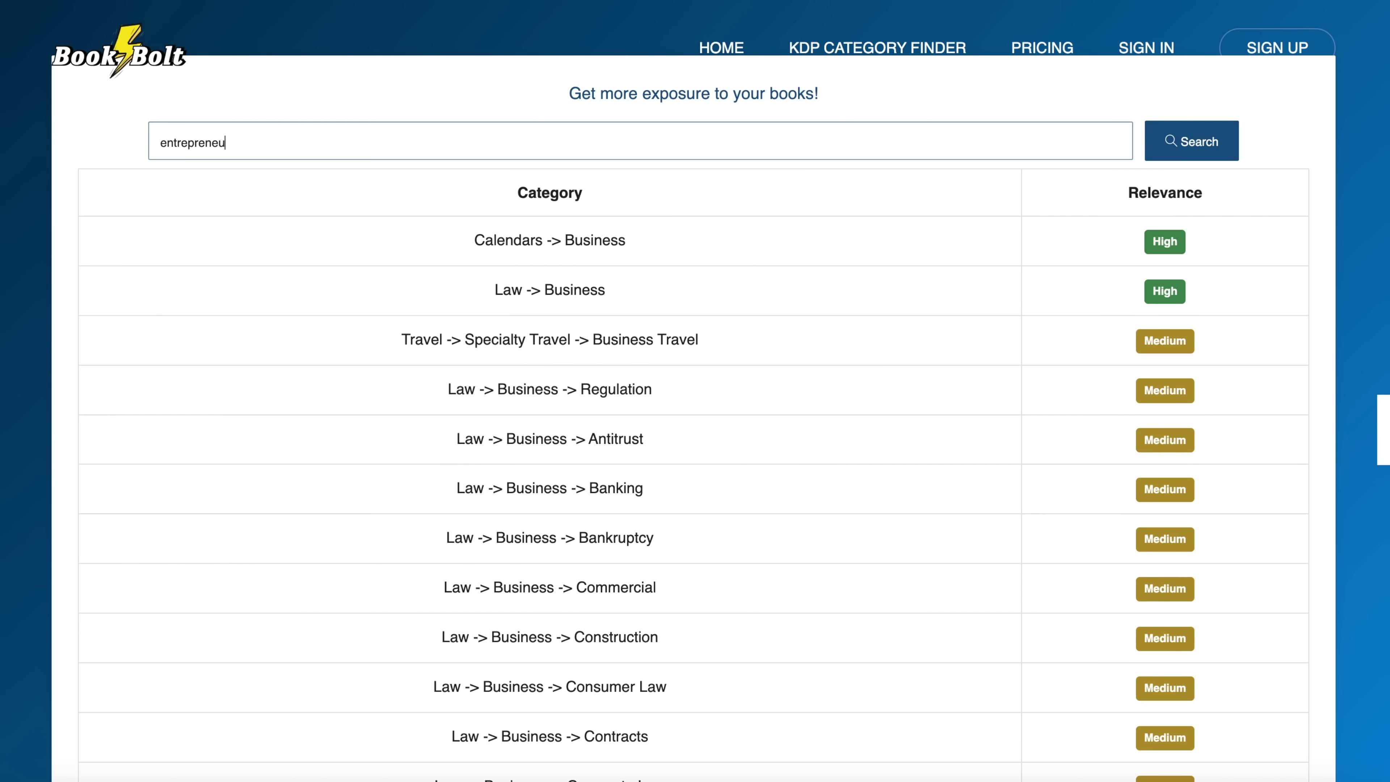
key(Return)
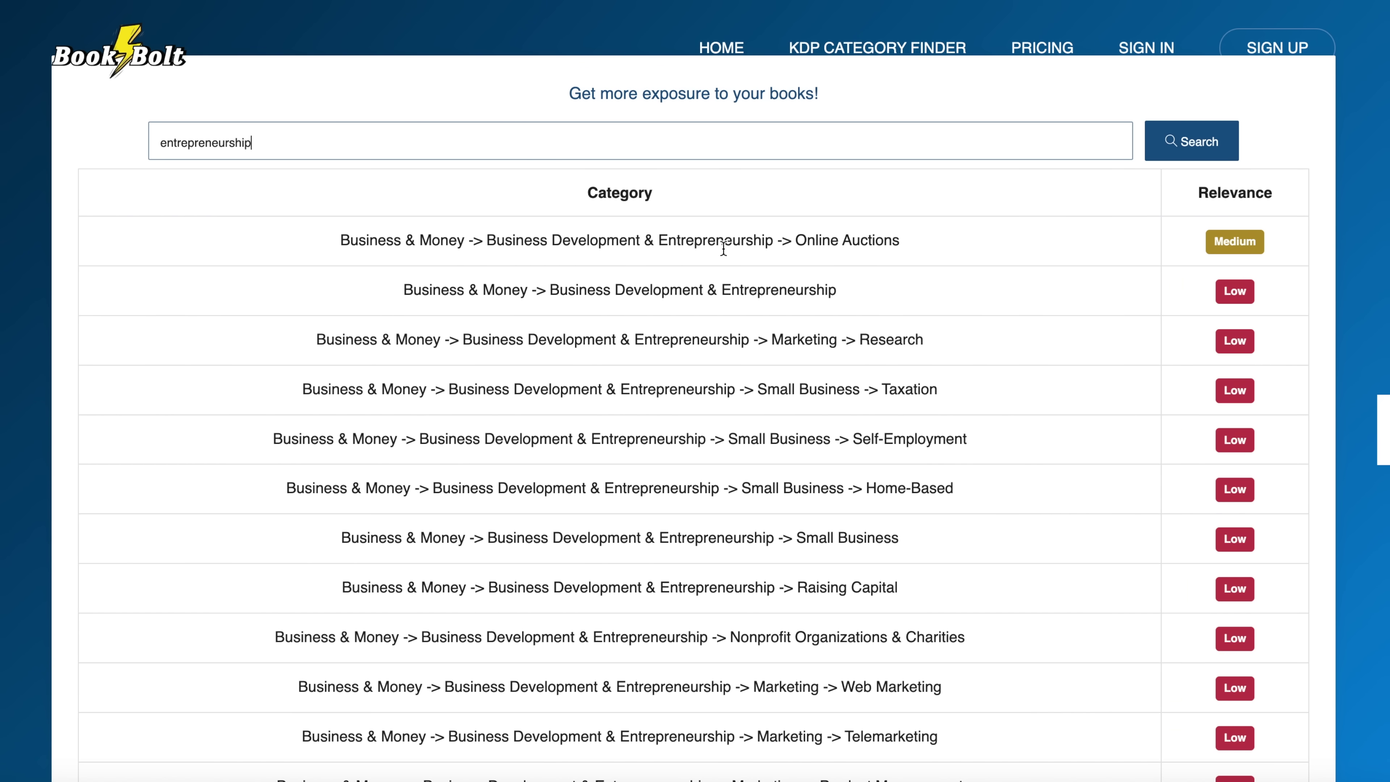
scroll(1041, 454, down, 1)
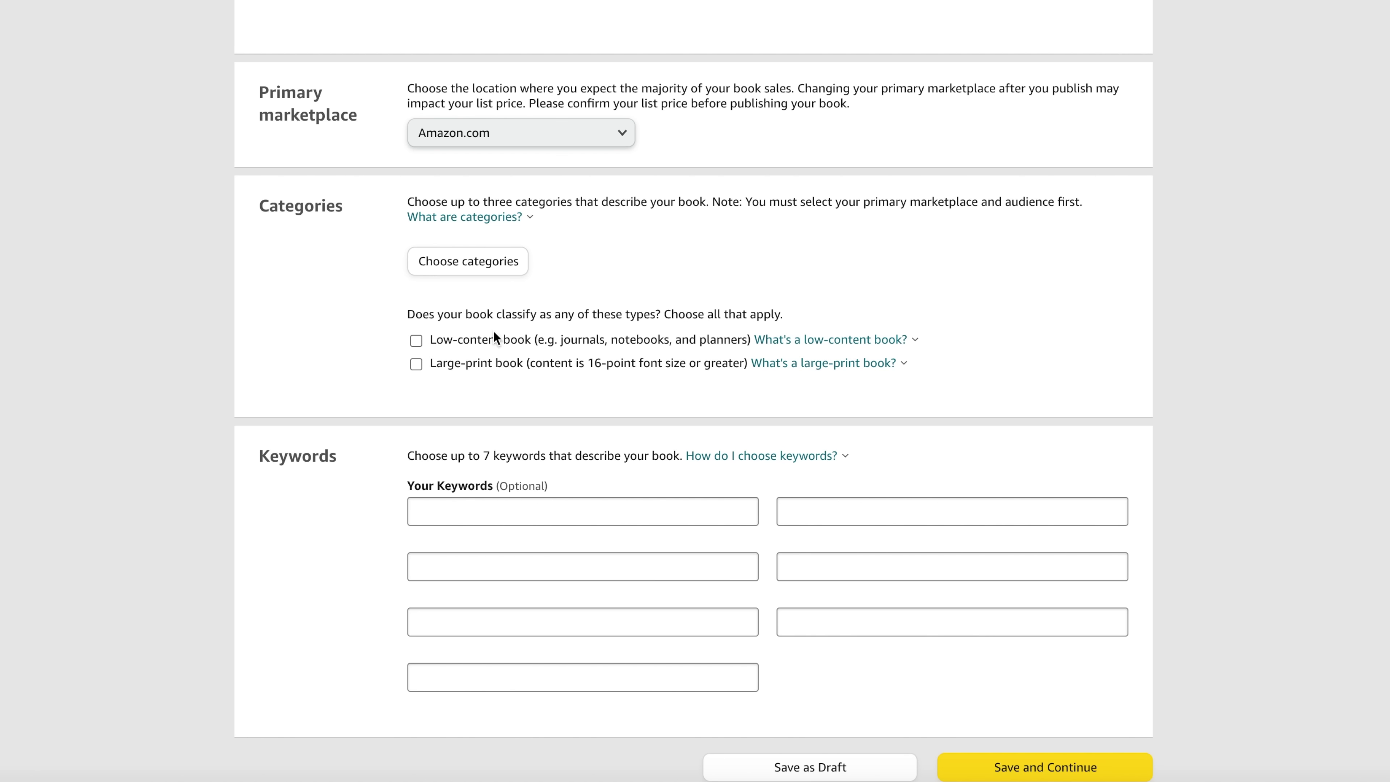
Assign the Business & Money > Business Development & Entrepreneurship placements Entrepreneurship, General and Starting a Business to the paperback, and save the categories.
click(480, 259)
click(558, 381)
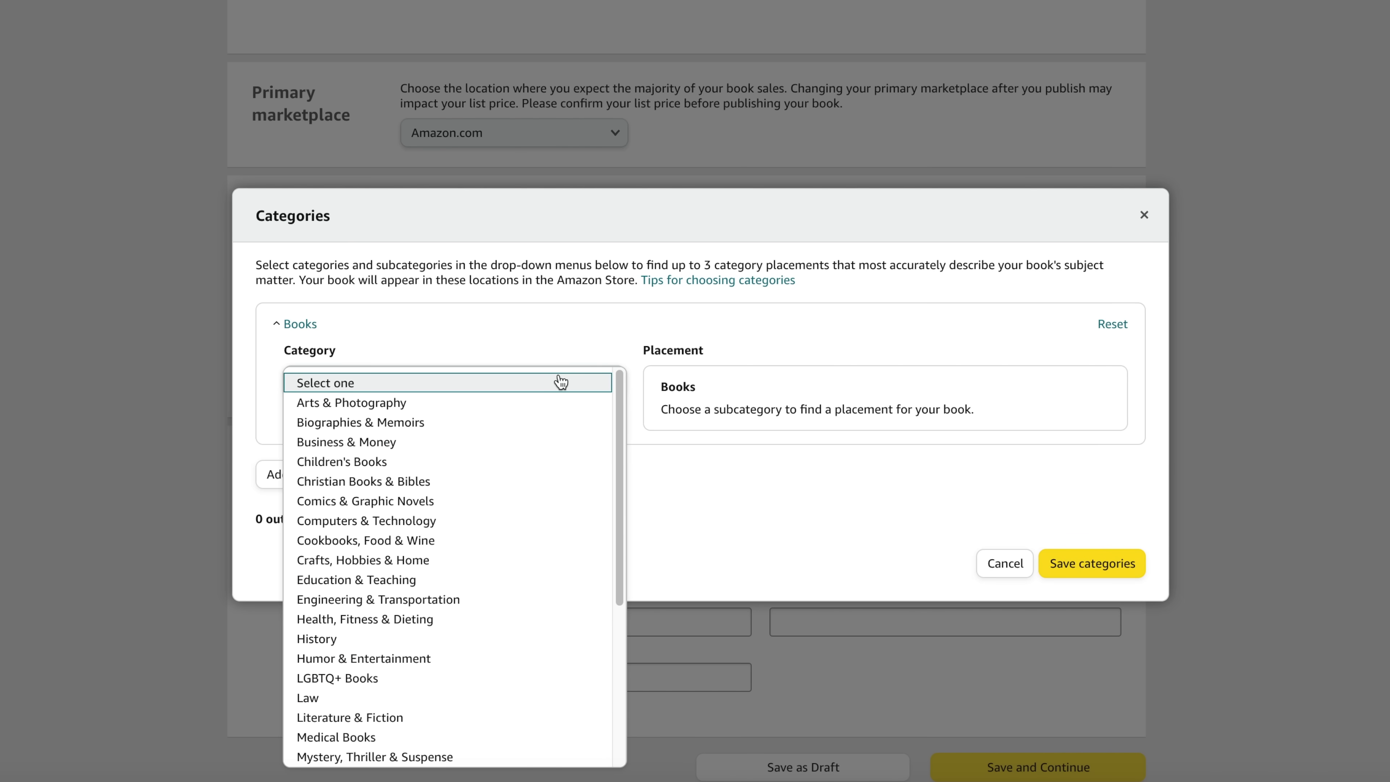
click(480, 448)
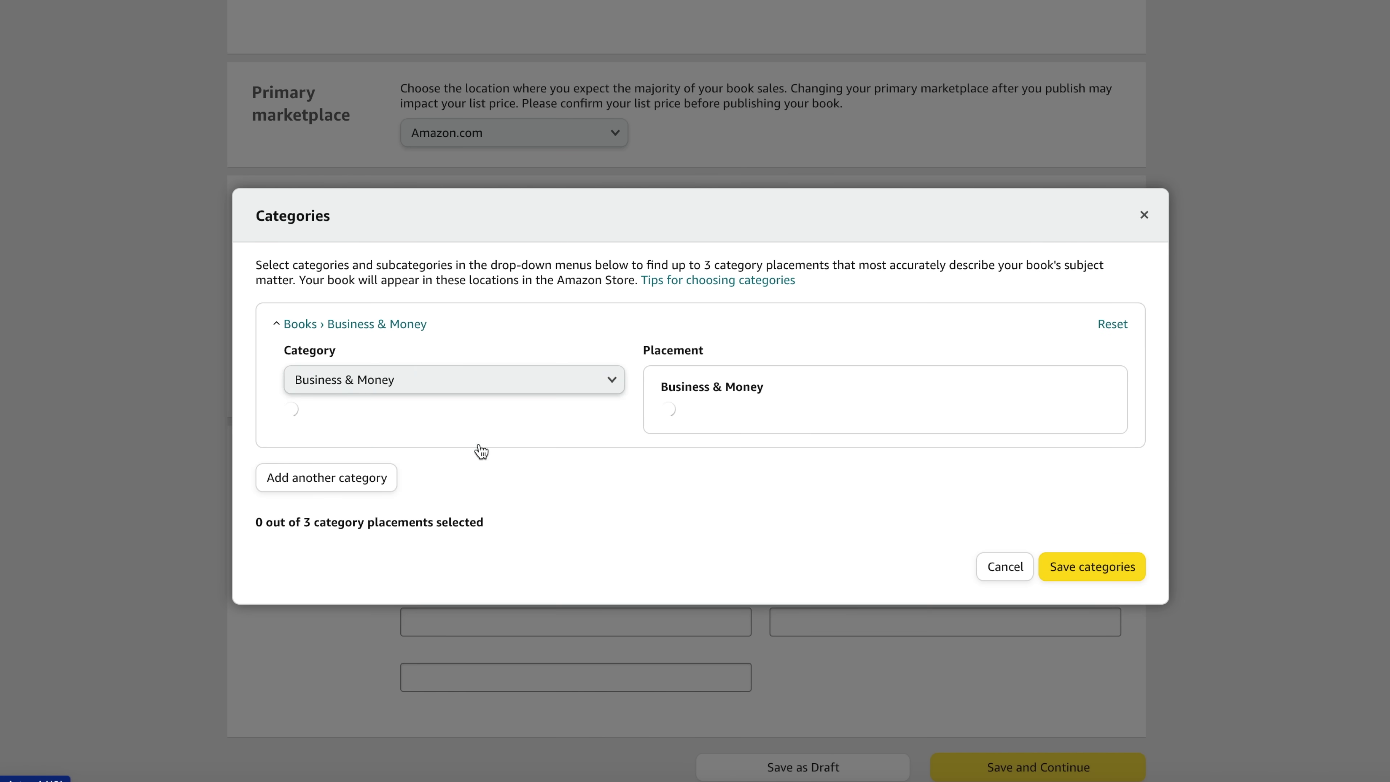
click(490, 442)
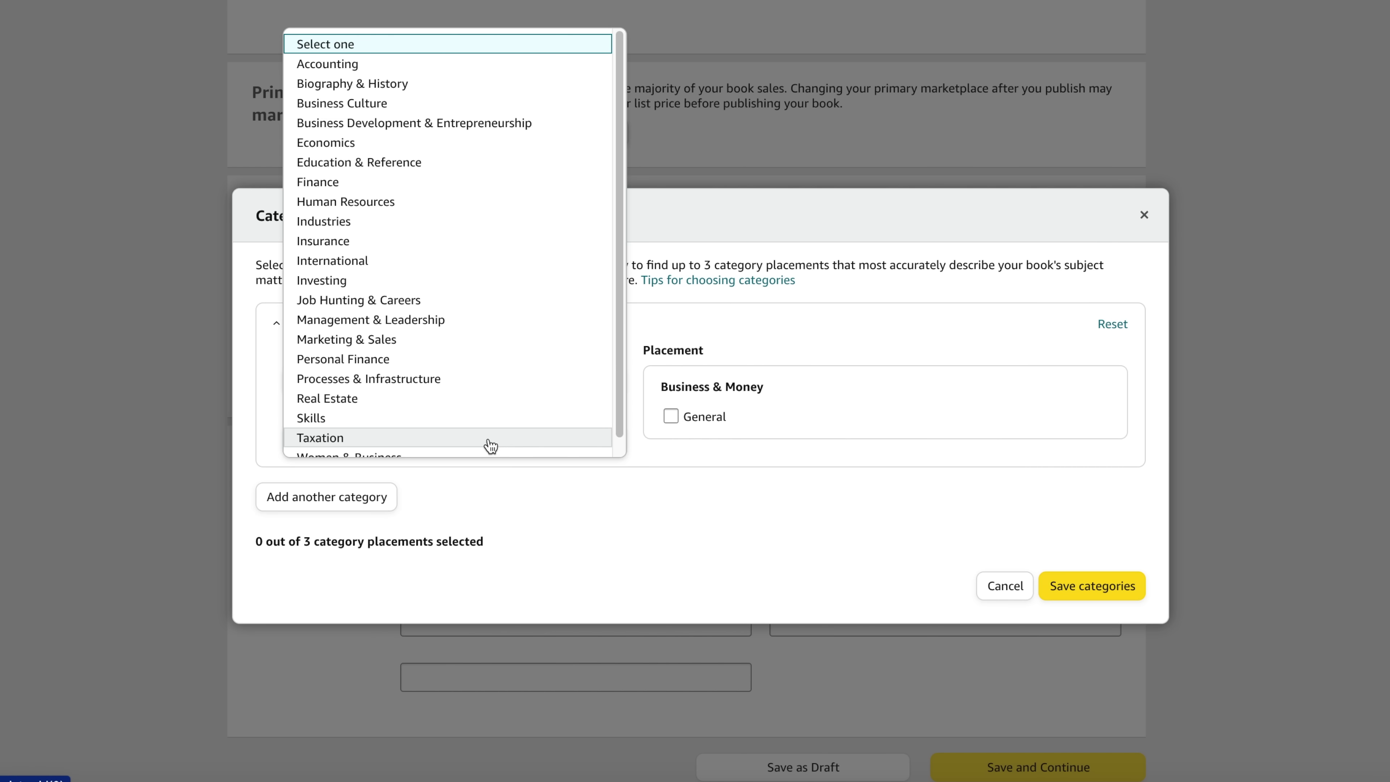
click(545, 123)
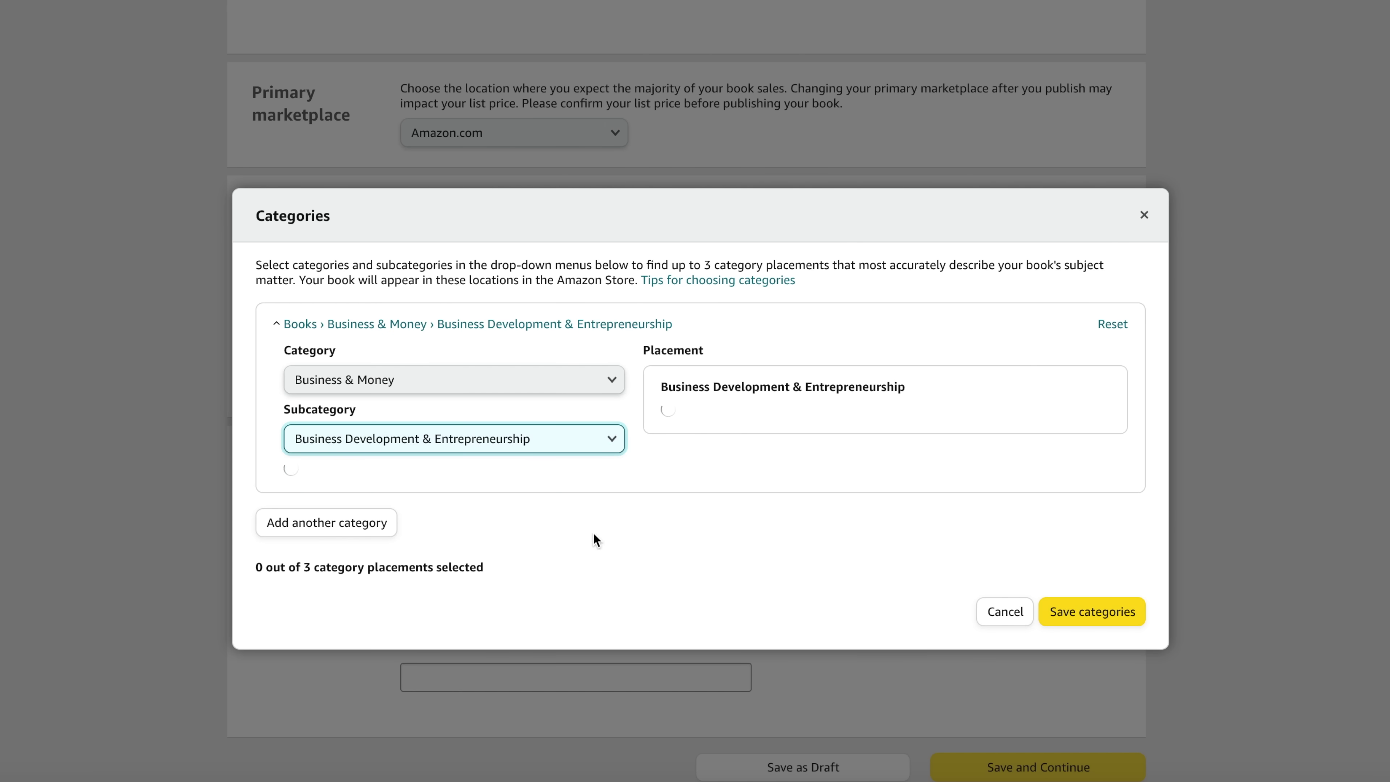
click(670, 416)
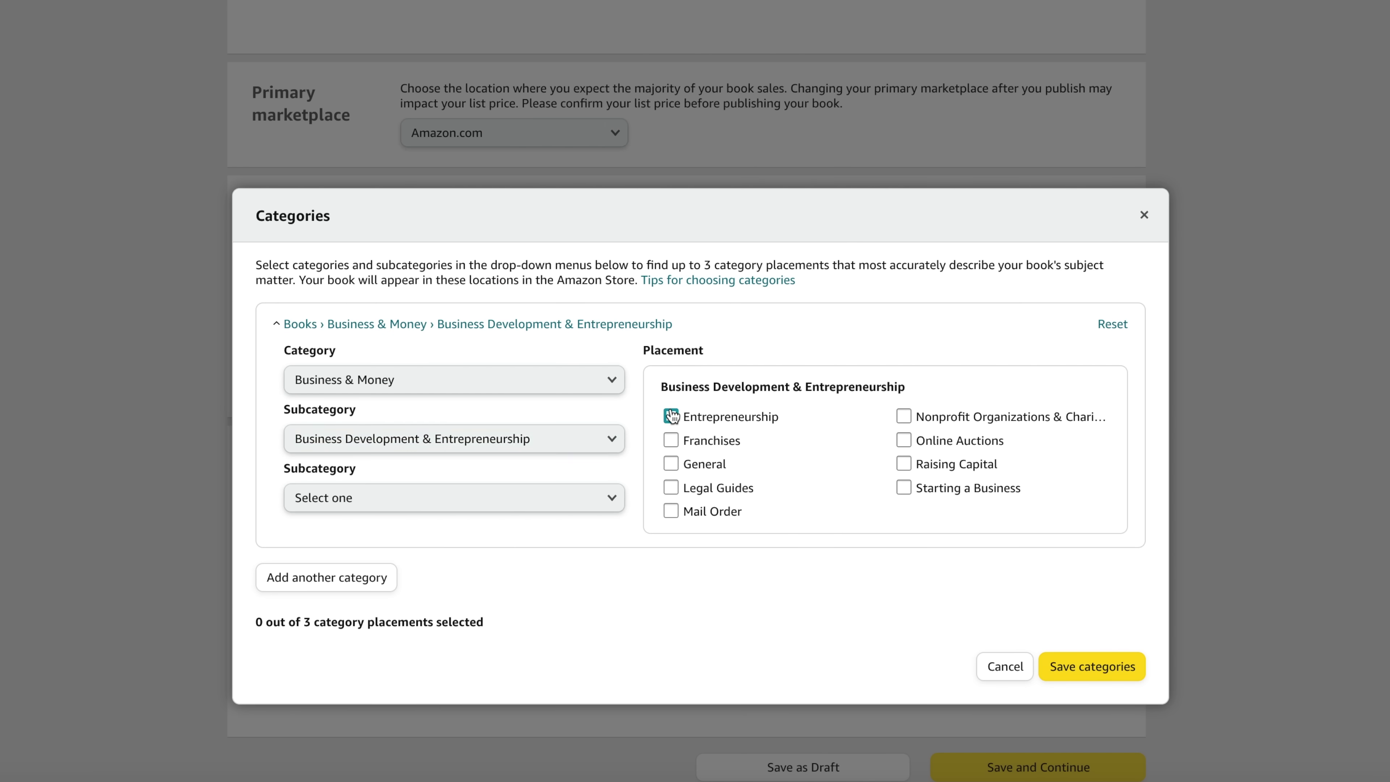
click(671, 464)
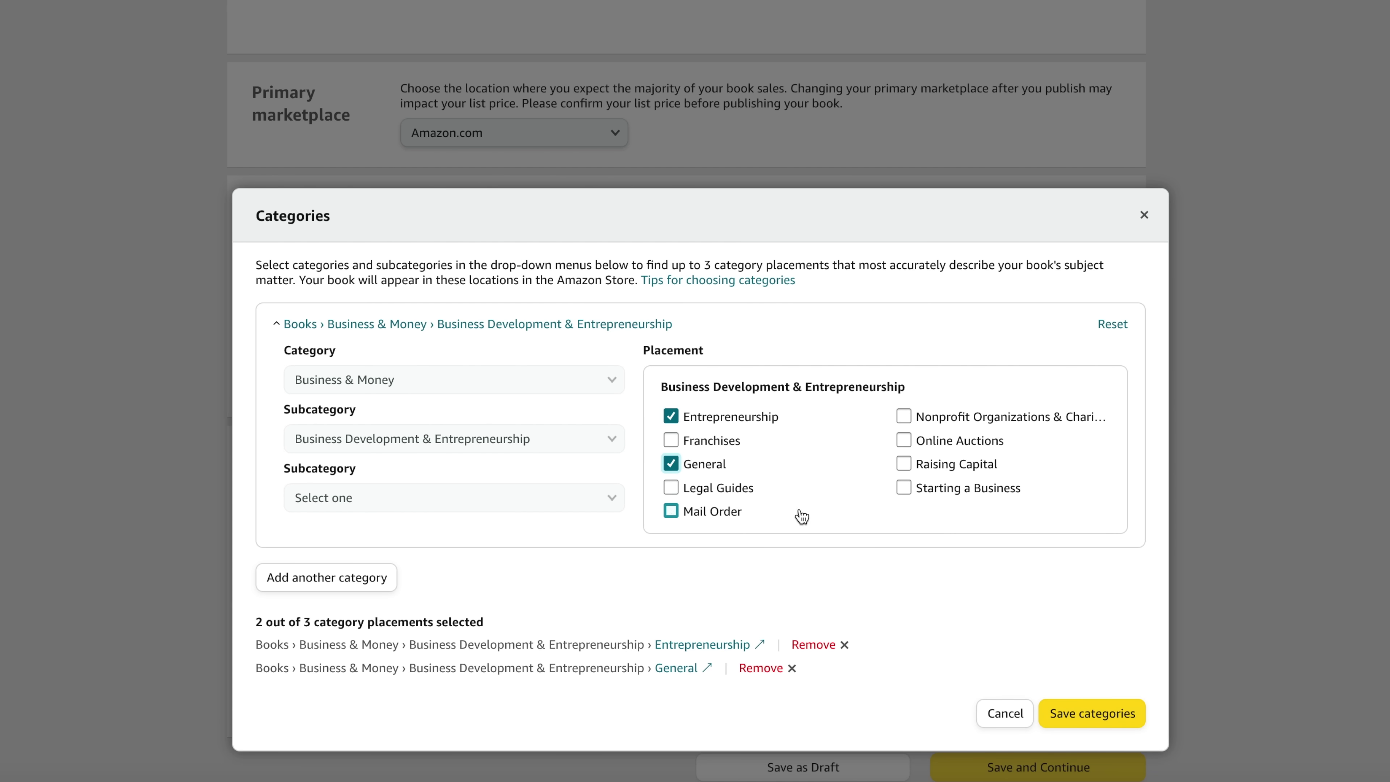
click(902, 487)
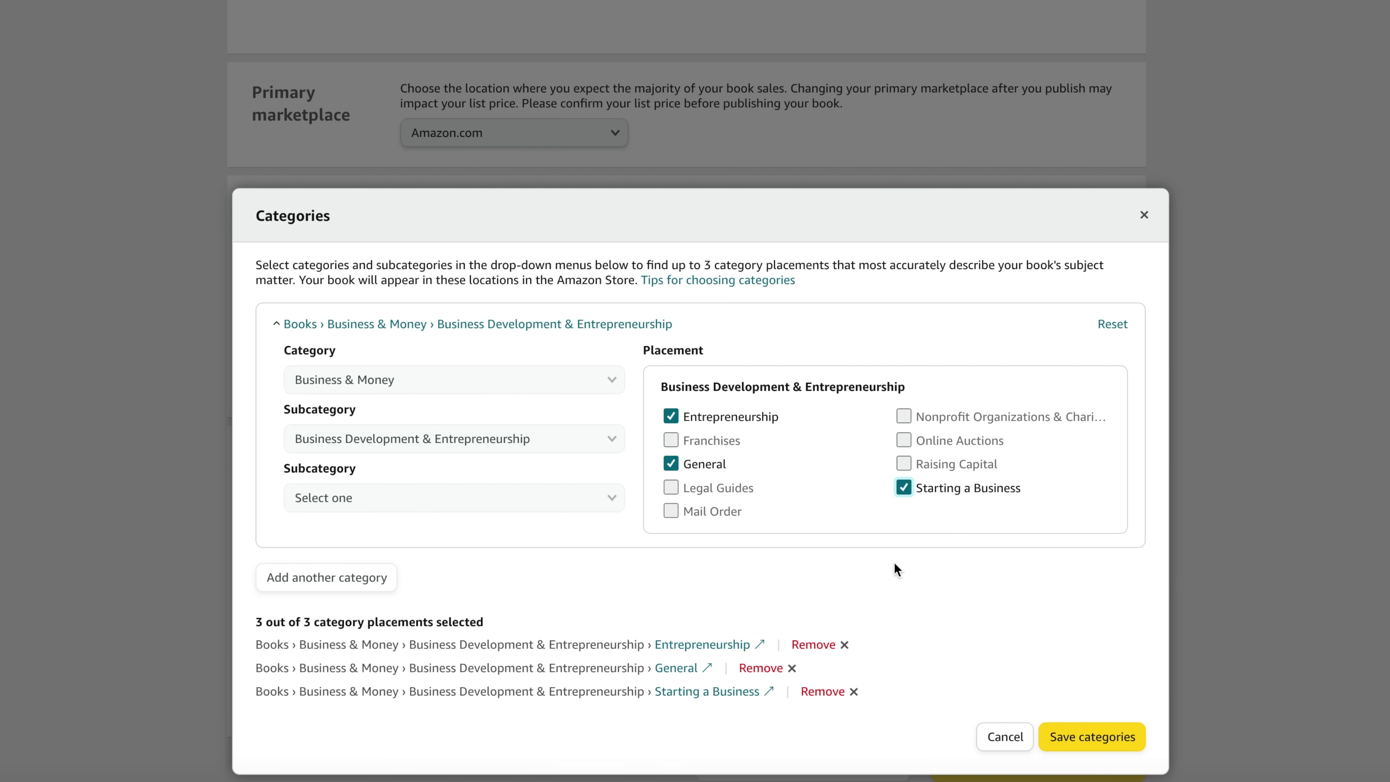
click(1111, 742)
Enter the keywords "business idea", "business idea tracker", "entrepreneurship" and "starting a business", and save the book details to continue.
scroll(897, 496, down, 5)
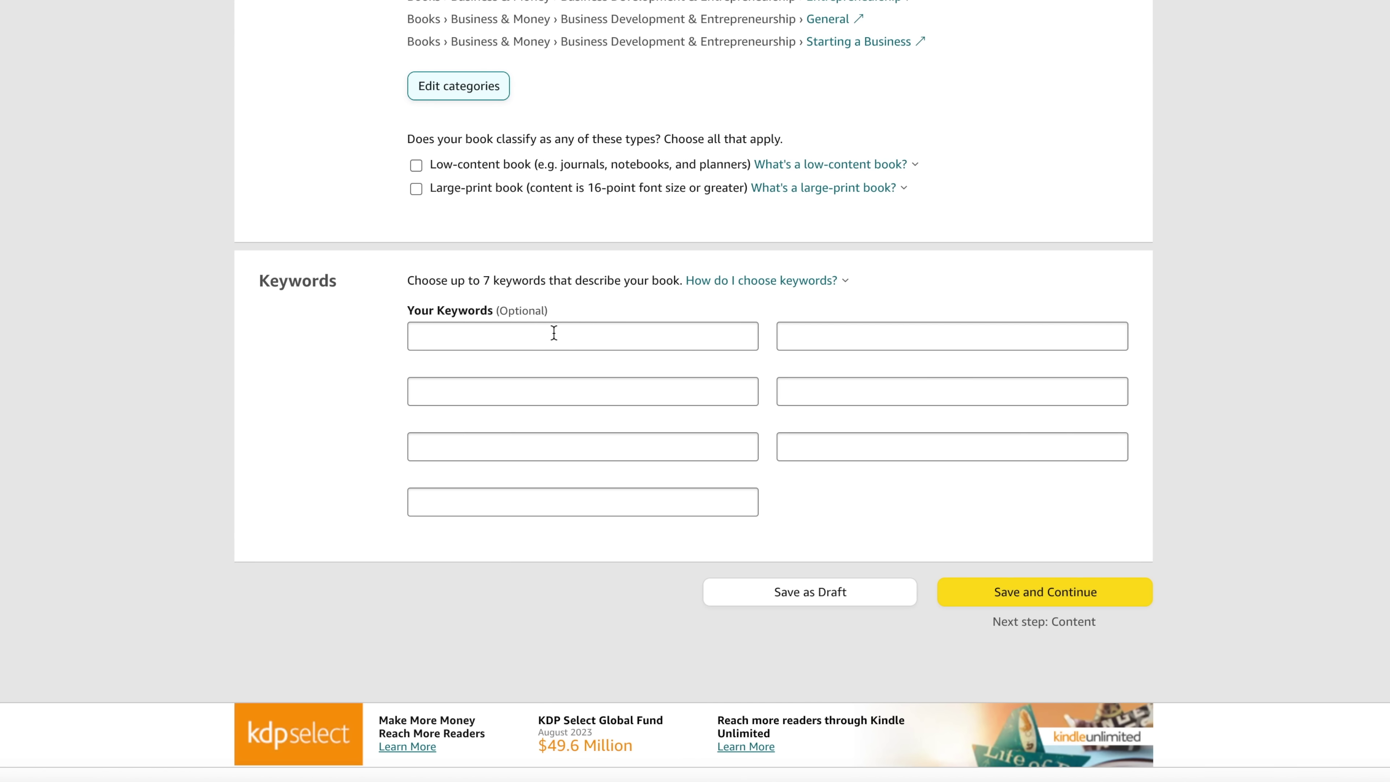
click(518, 333)
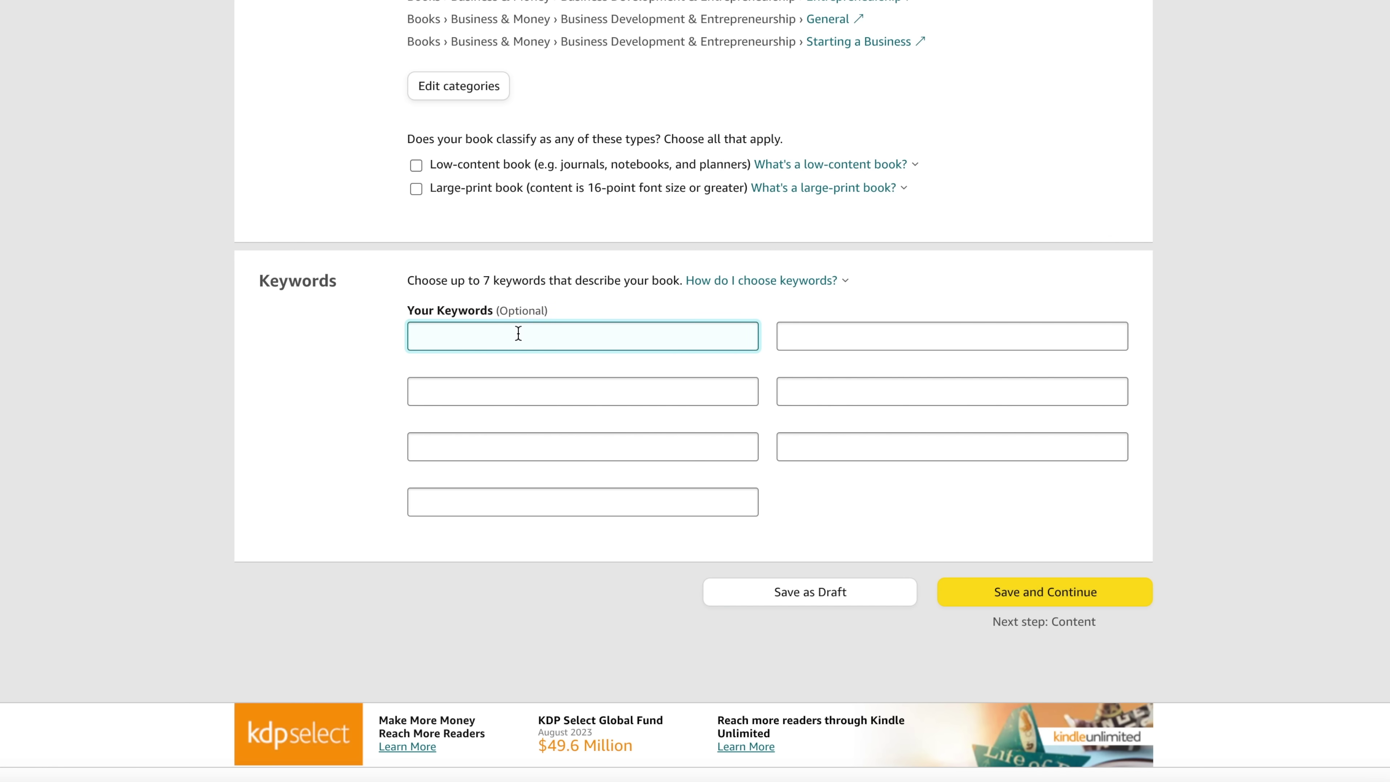
text(business idea)
key(Tab)
text(business idea tyr)
key(BackSpace)
key(BackSpace)
text(racker)
key(Tab)
text(entreprene)
key(Tab)
text(starting a business)
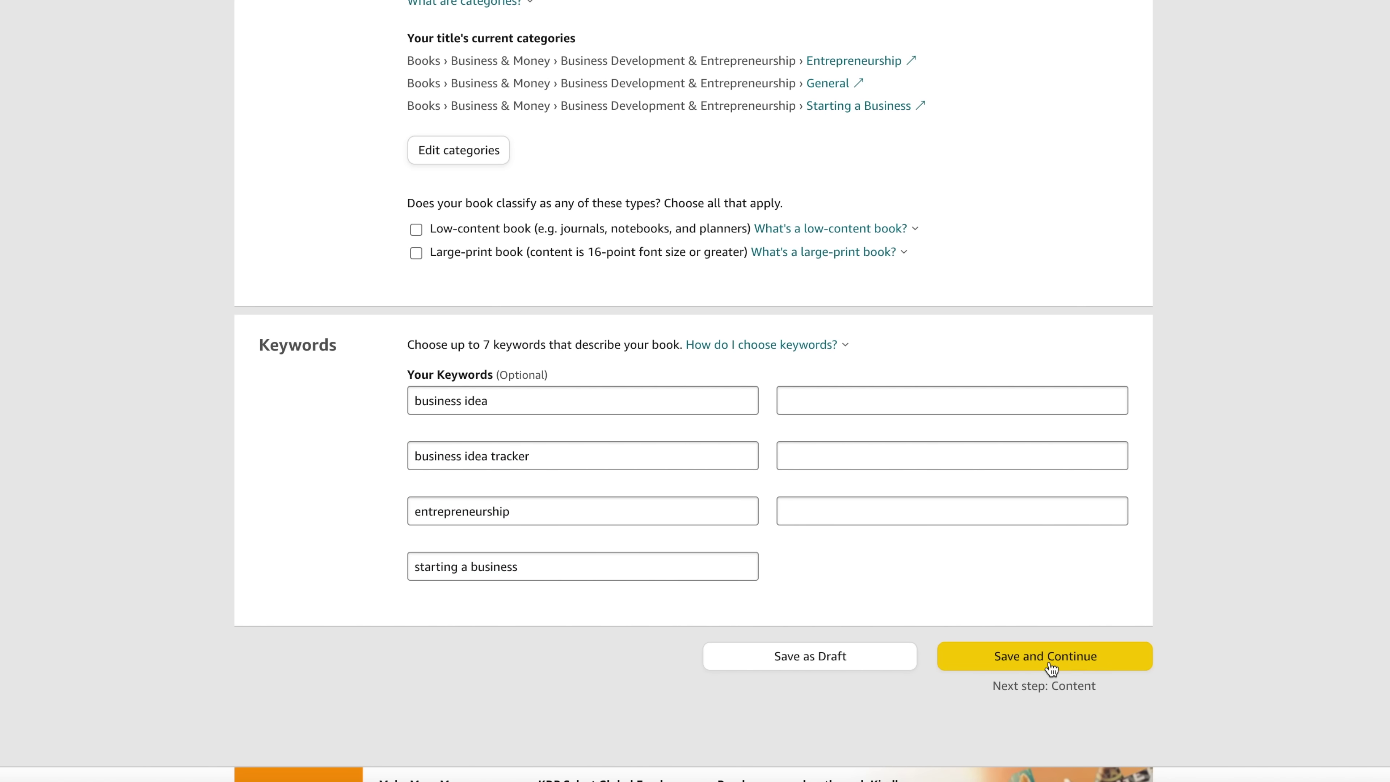
click(1067, 663)
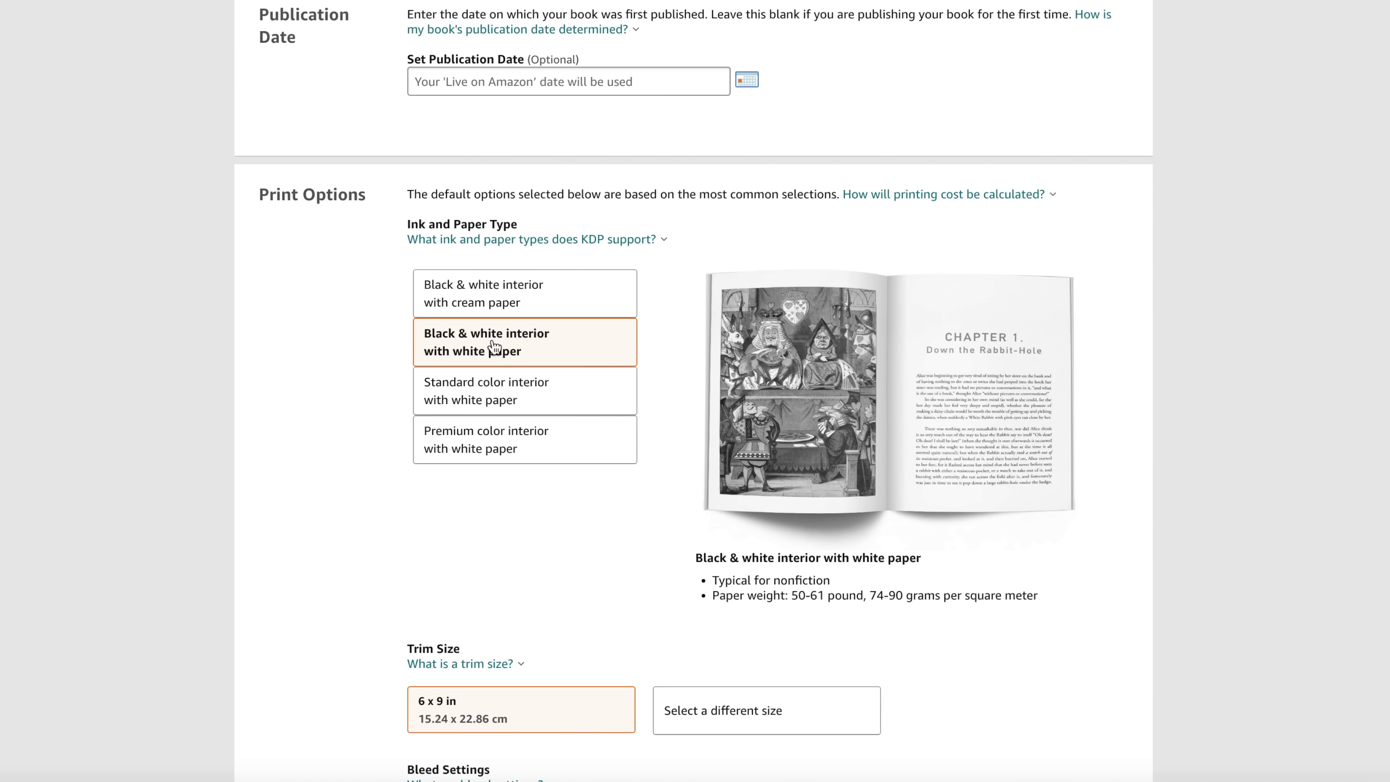
Set the trim size to 5.25 x 8 in and the bleed setting to Bleed (PDF only).
scroll(348, 587, down, 5)
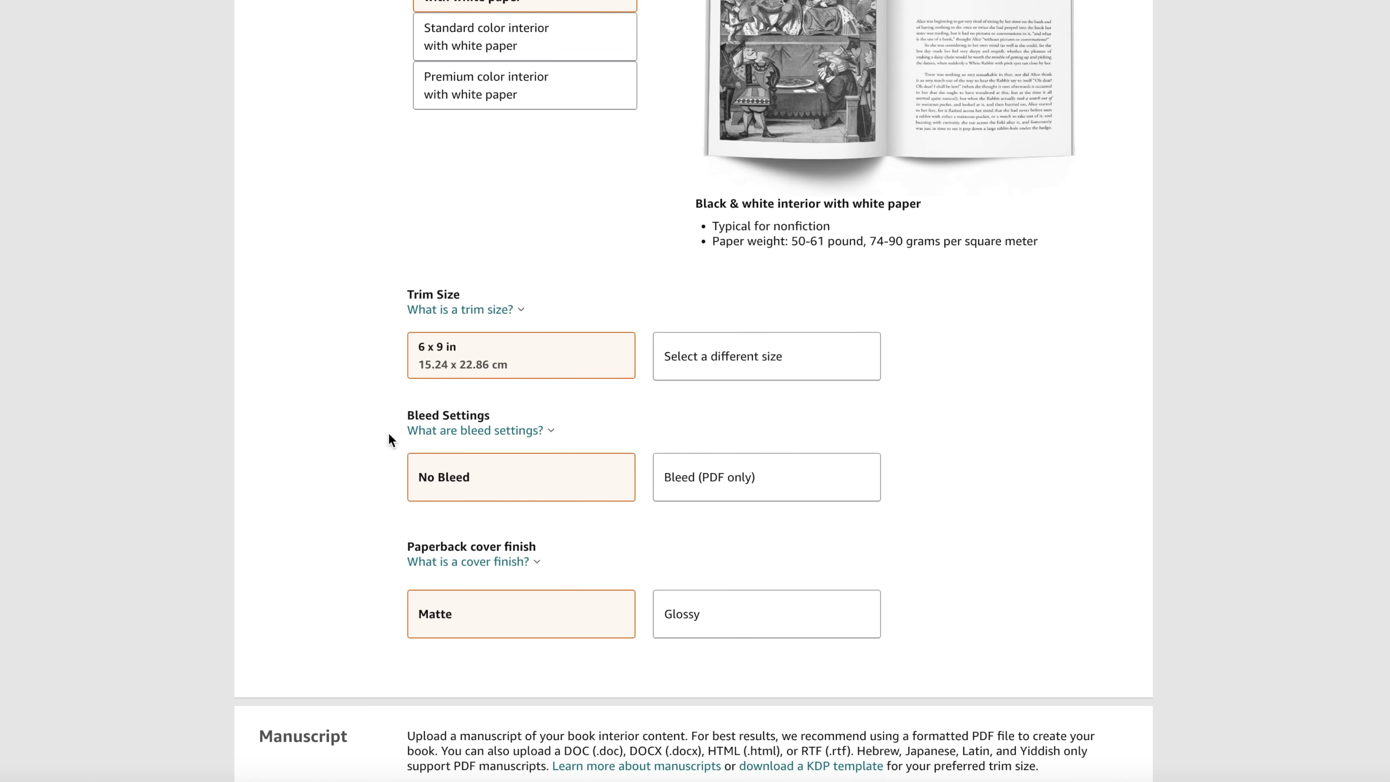
click(712, 357)
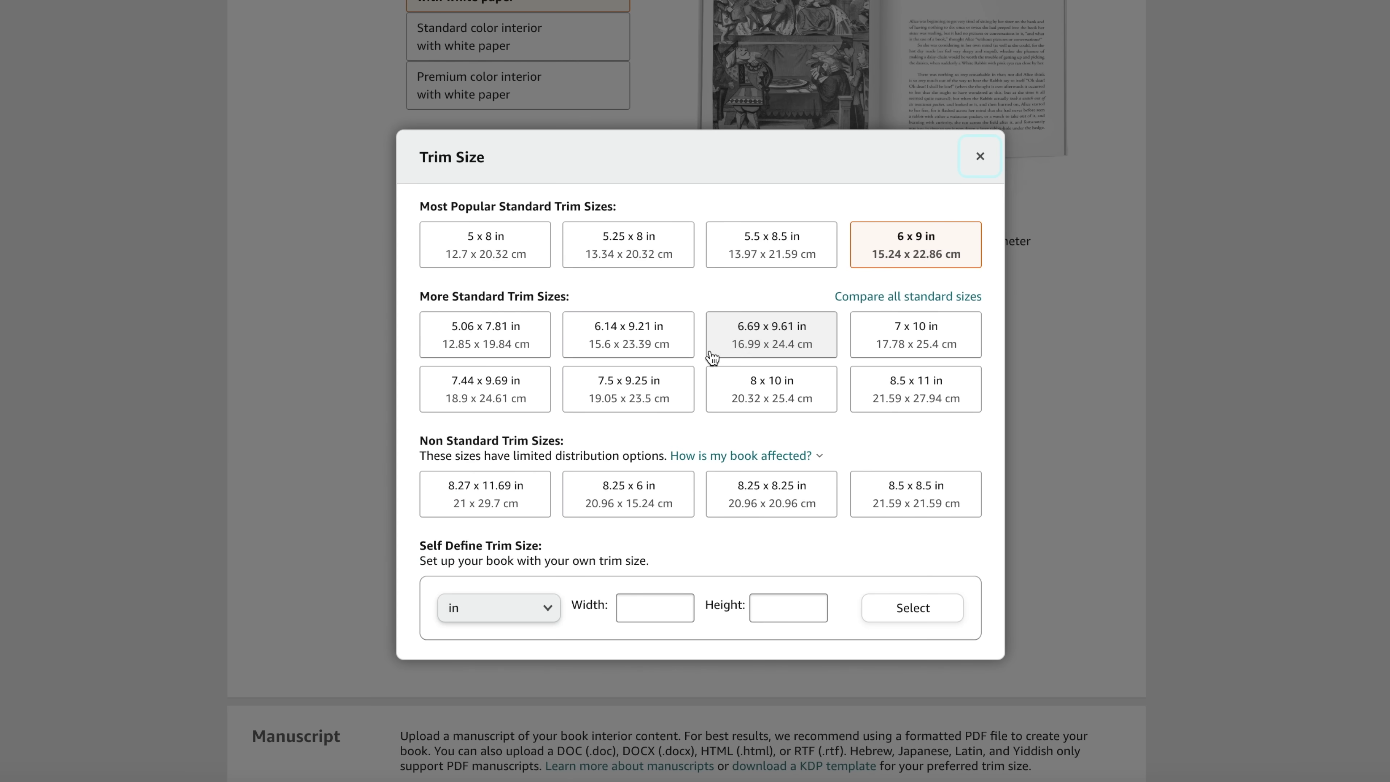
click(672, 248)
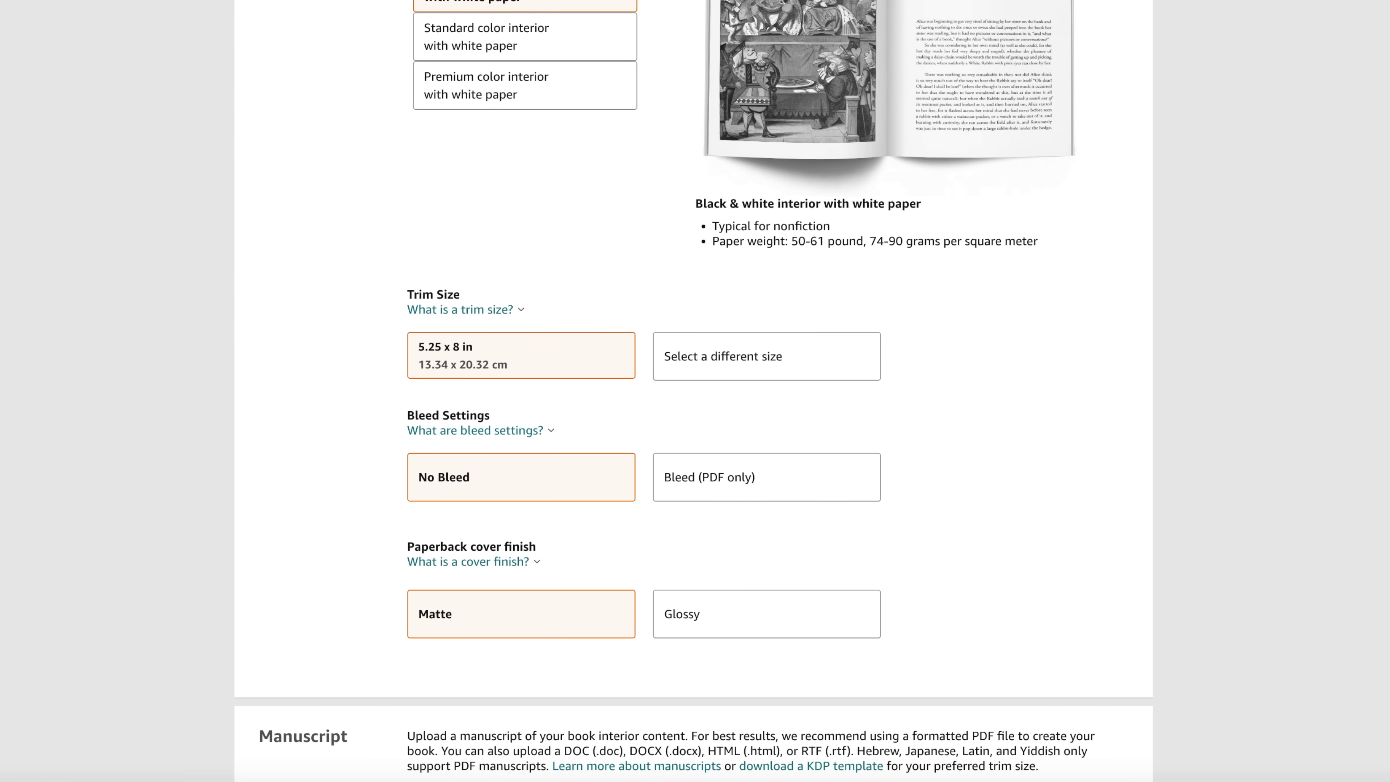
click(786, 493)
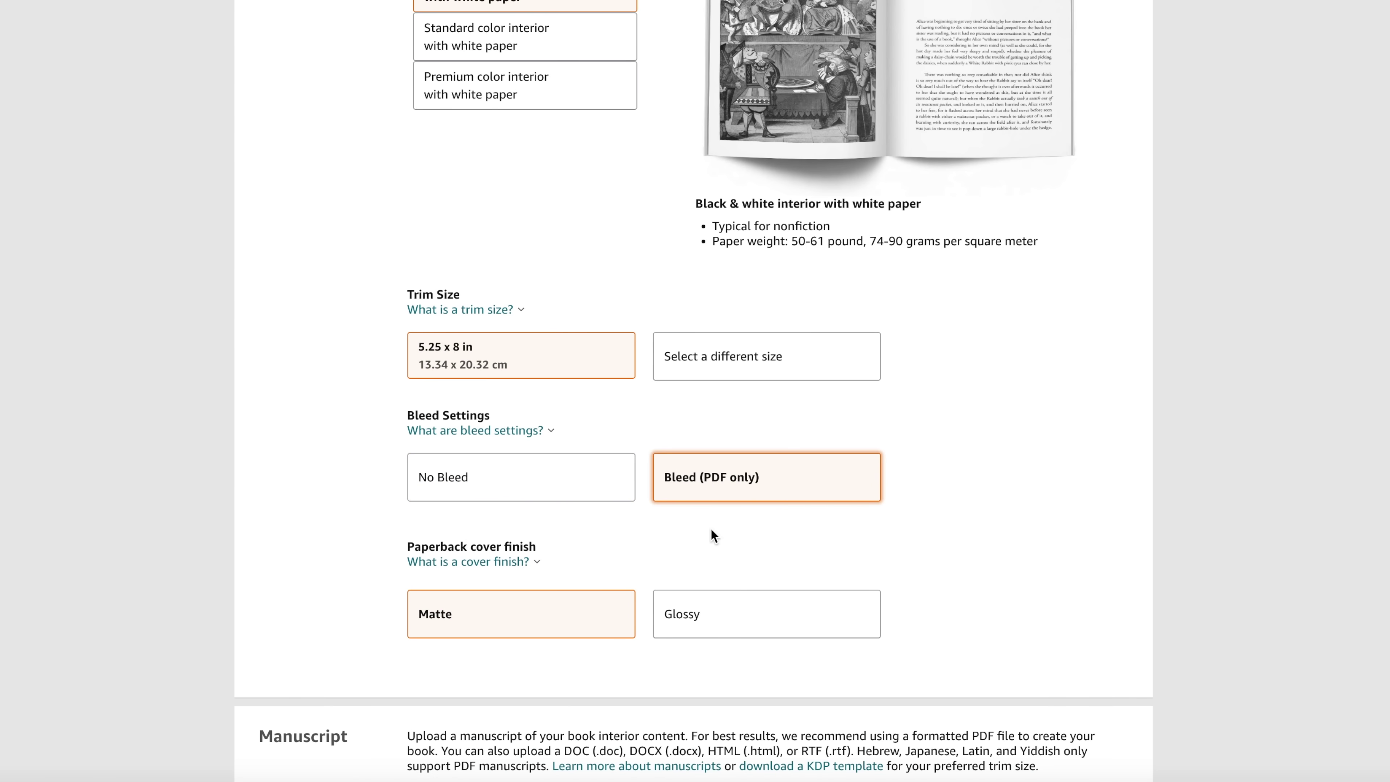
Upload the Paperback Interior Bleed CMYK PDF from the Business Idea Tracker CMYK folder as the manuscript.
scroll(710, 528, down, 1)
scroll(484, 562, down, 6)
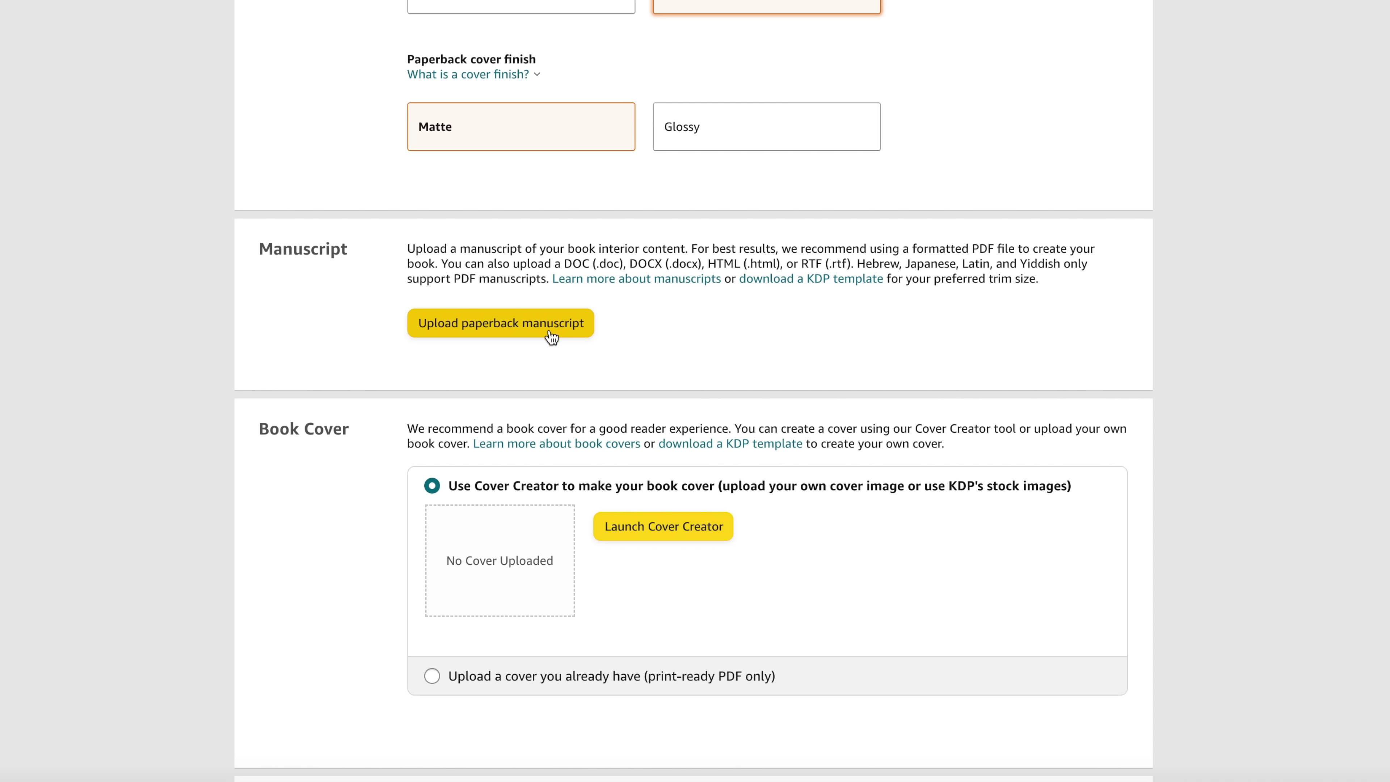
click(573, 324)
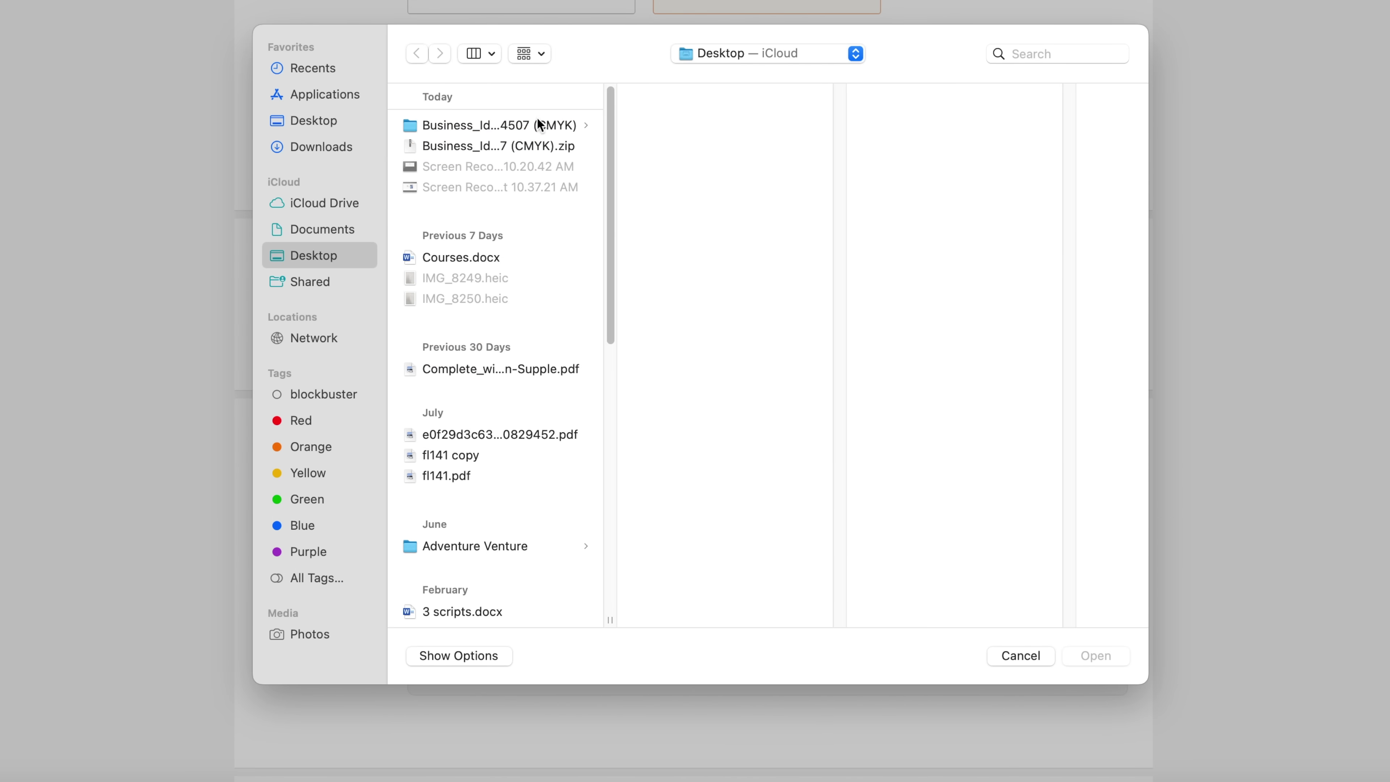
click(542, 125)
click(739, 146)
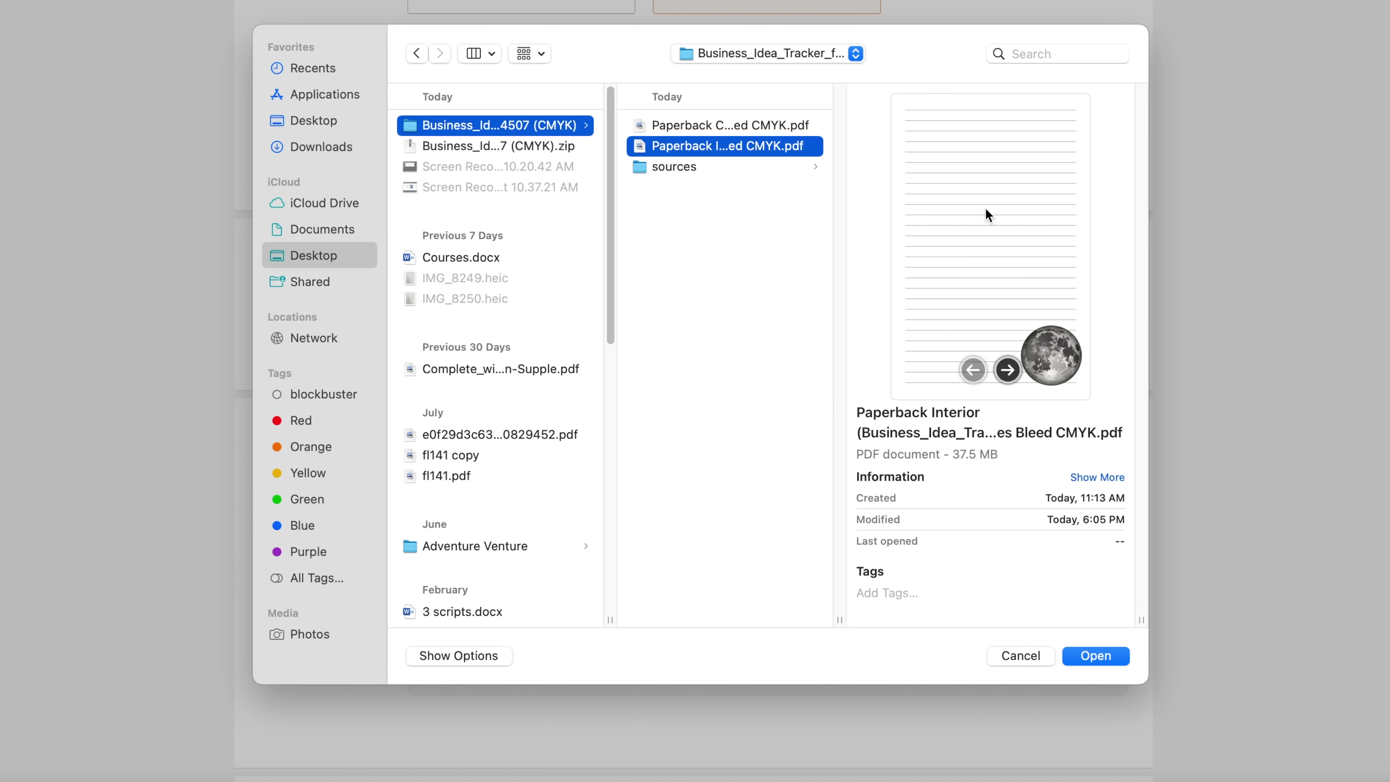
click(1096, 655)
Choose to upload an existing print-ready cover and select the Paperback Cover 5_25X8 100 pages Bleed CMYK PDF.
scroll(634, 618, down, 4)
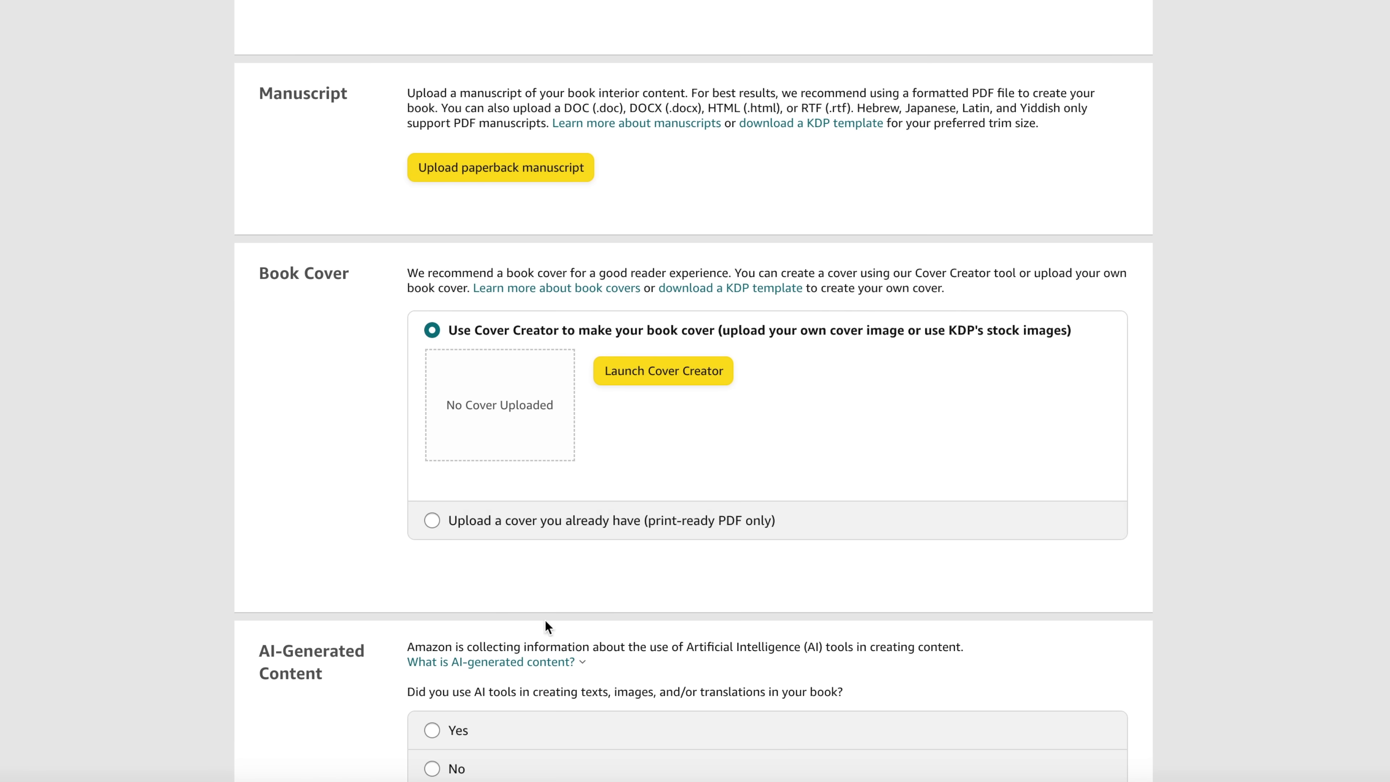
click(430, 521)
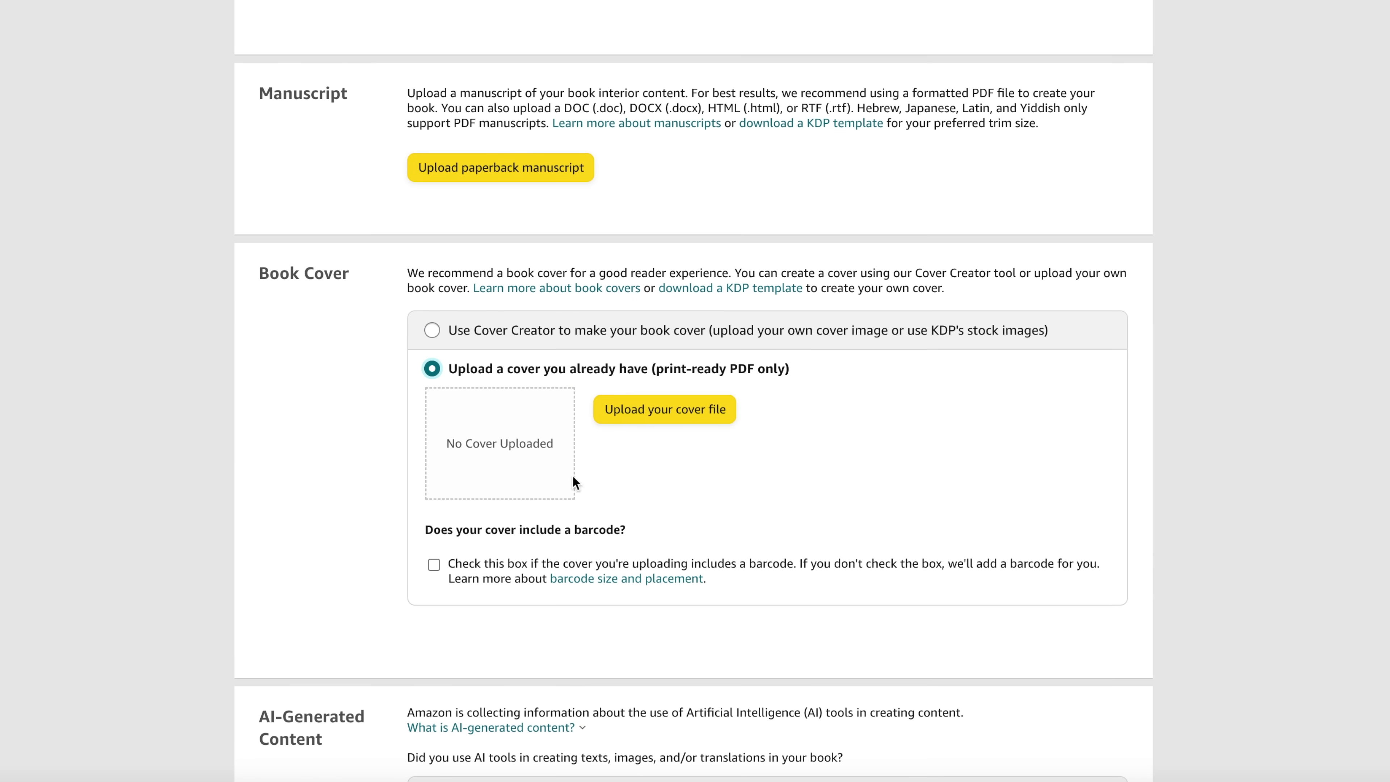
click(676, 410)
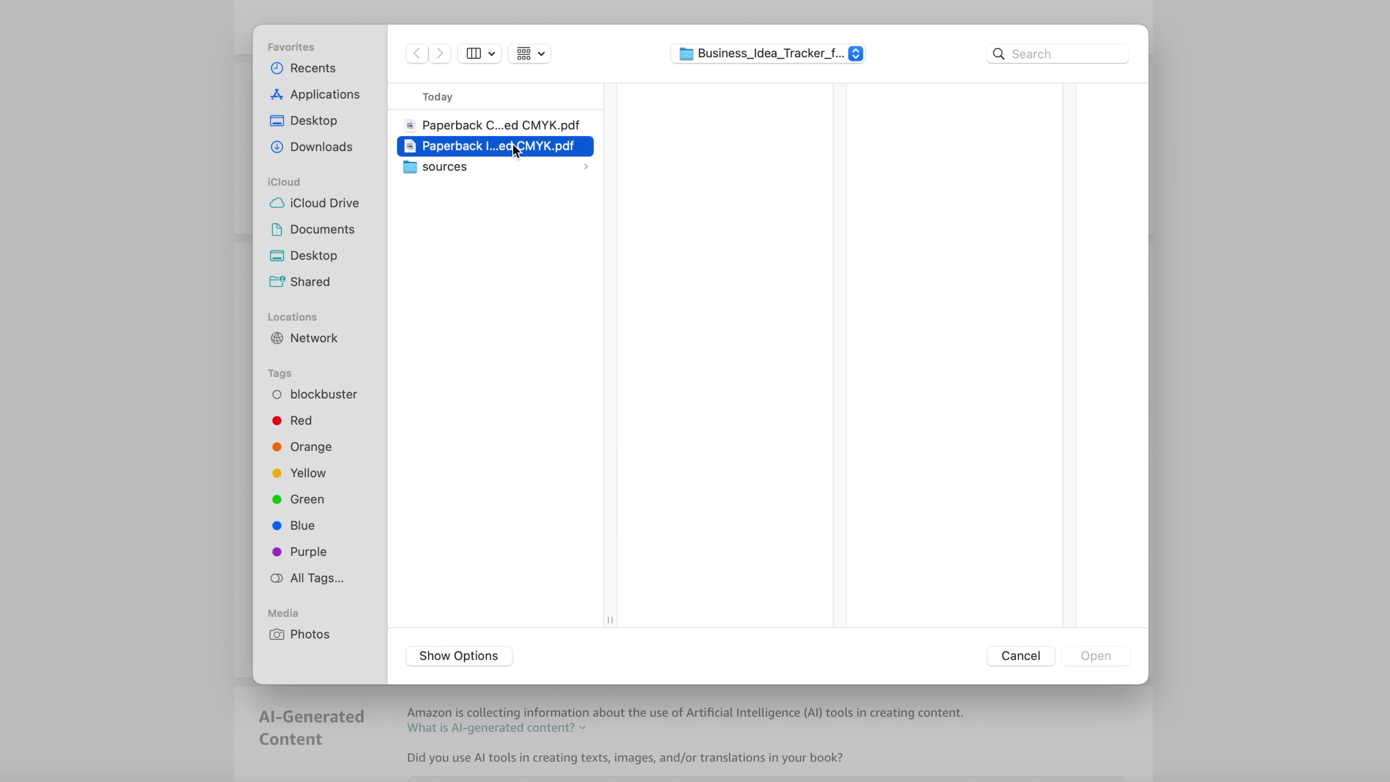
click(513, 145)
click(527, 125)
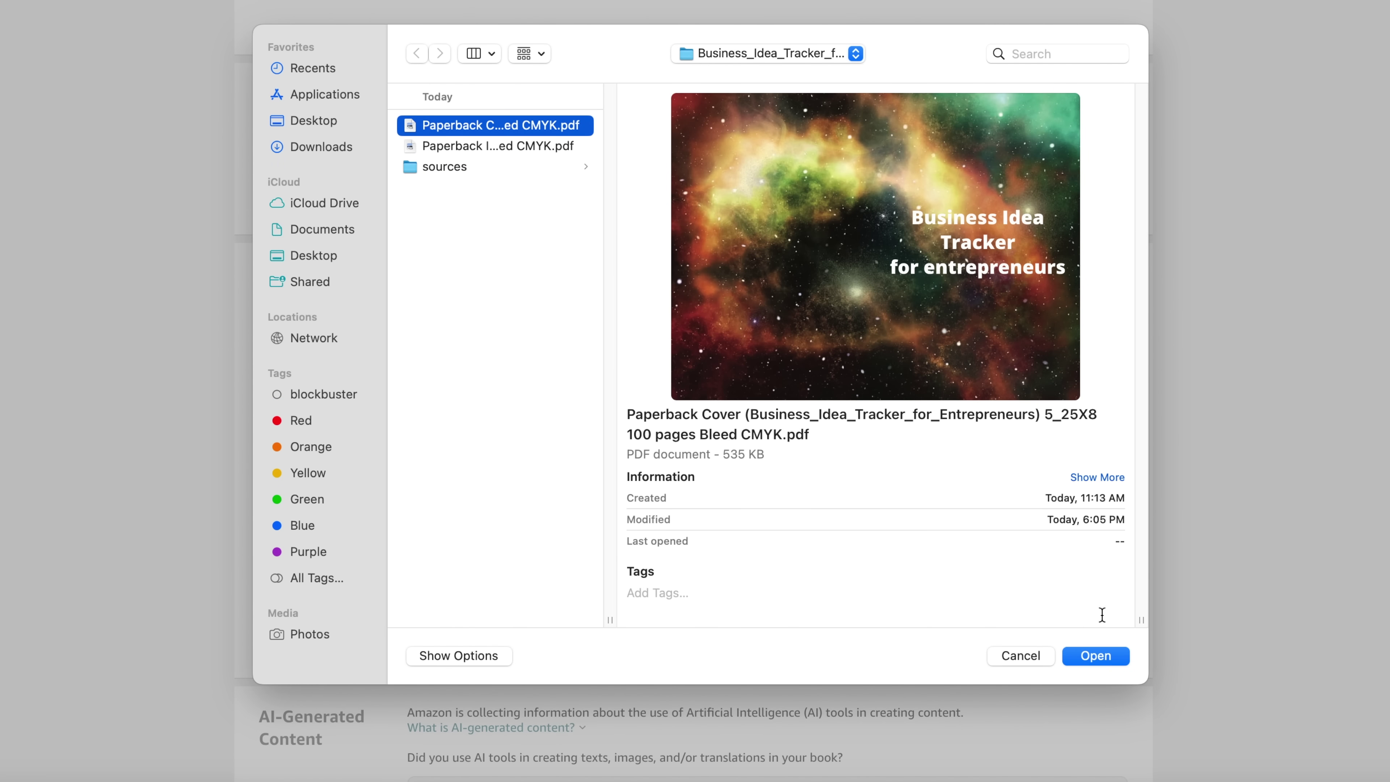
click(1088, 657)
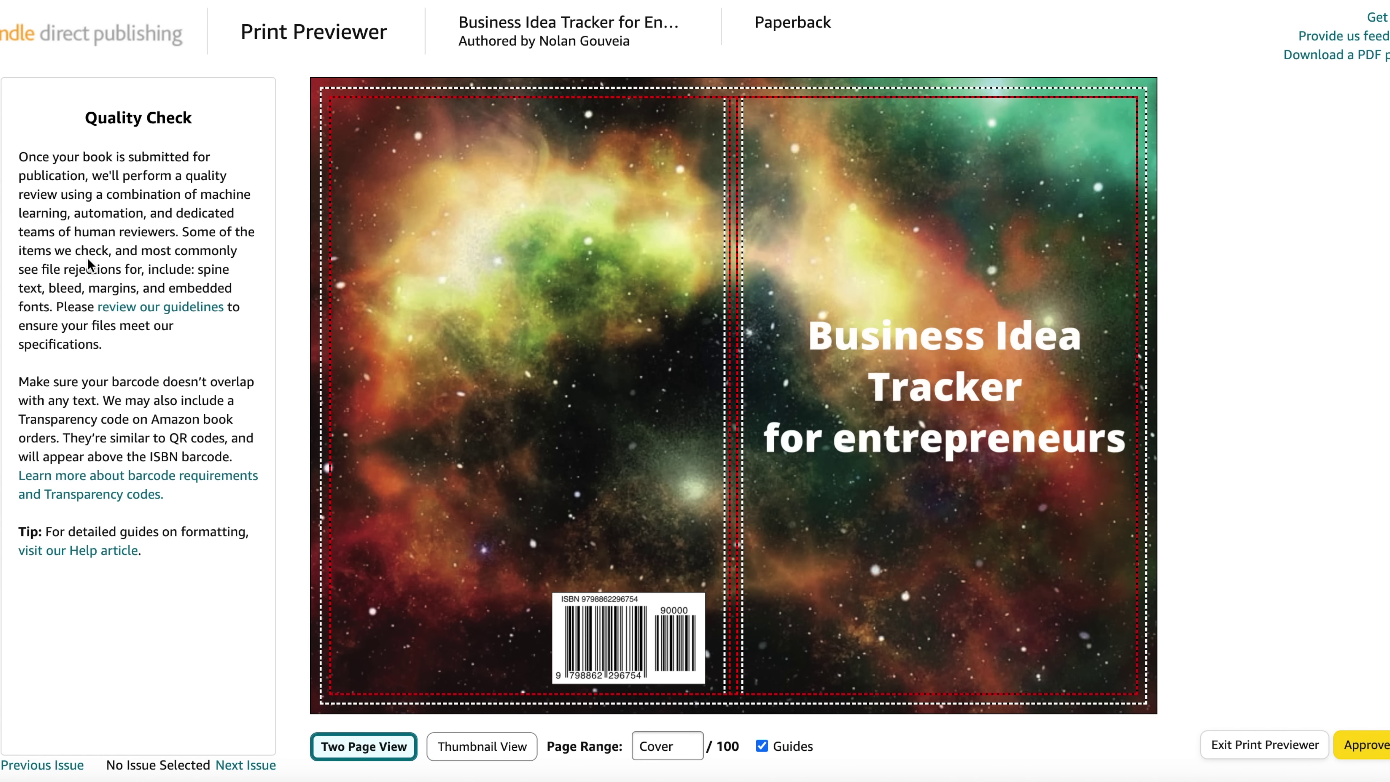
Page from the cover through interior pages 4-5 in the Print Previewer, and approve the book.
mouse_move(484, 334)
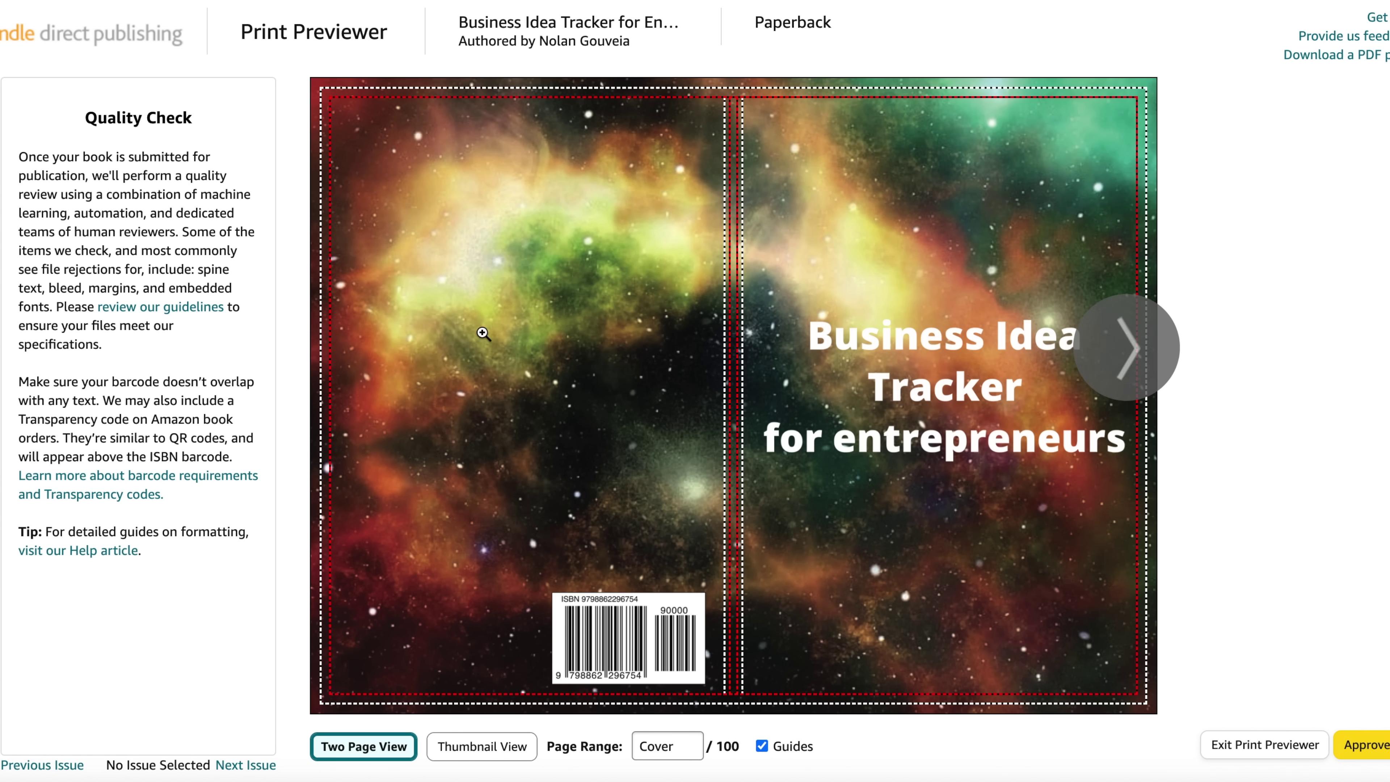
click(1157, 337)
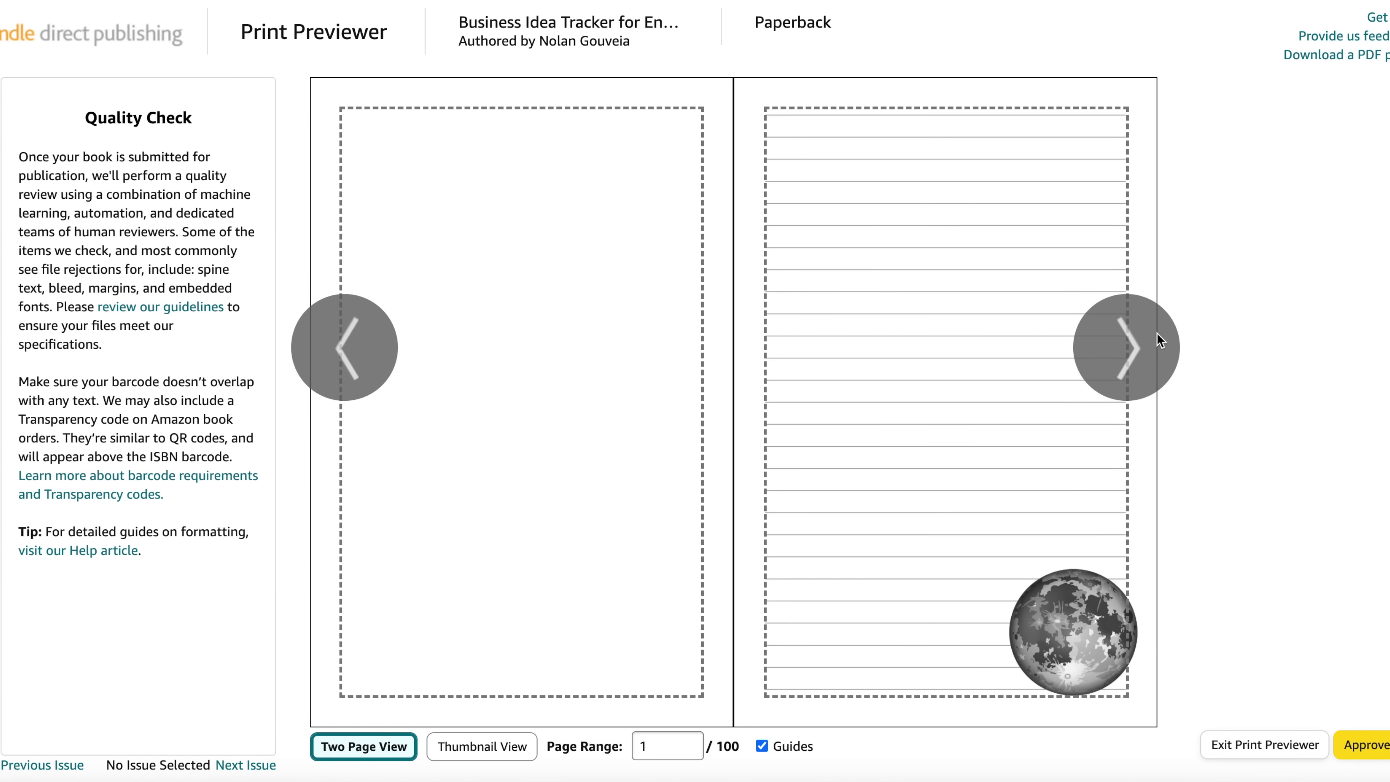
click(1120, 364)
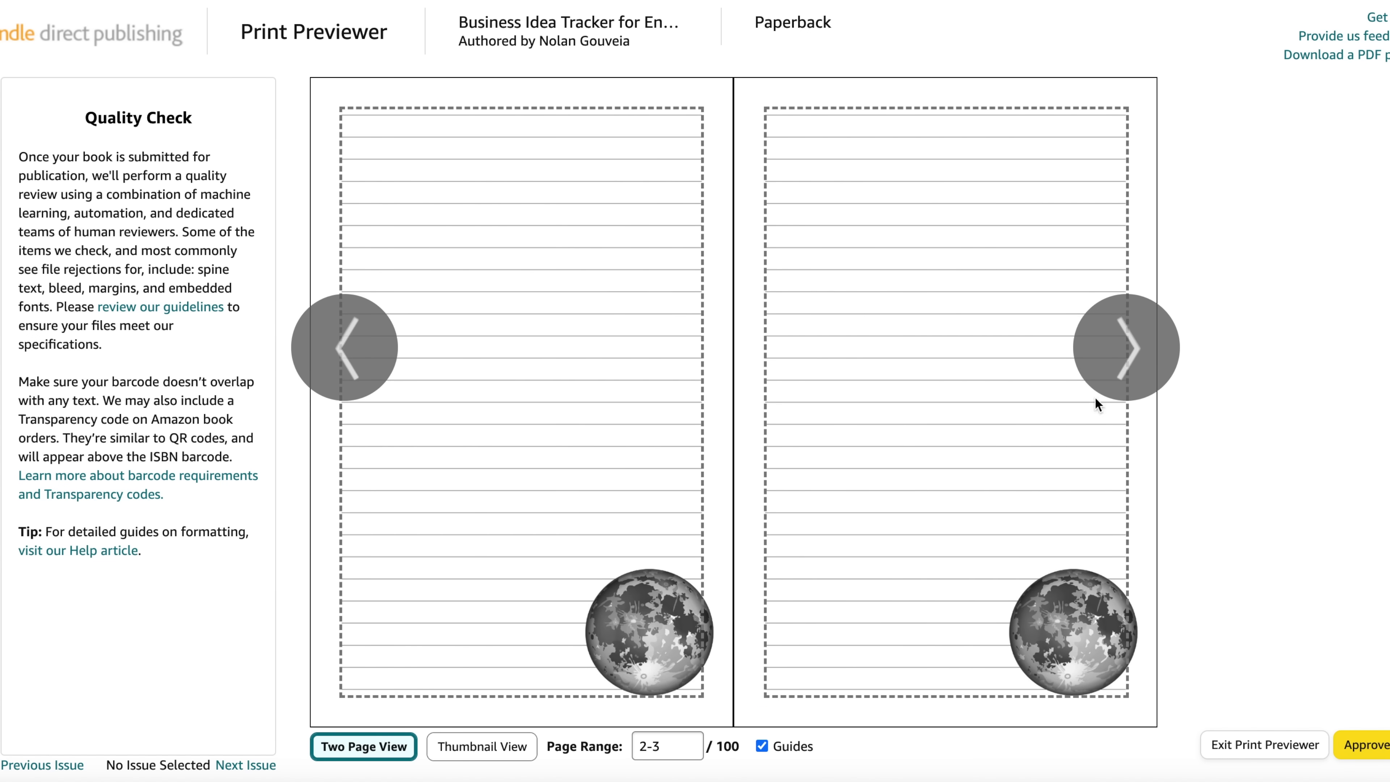
click(1126, 359)
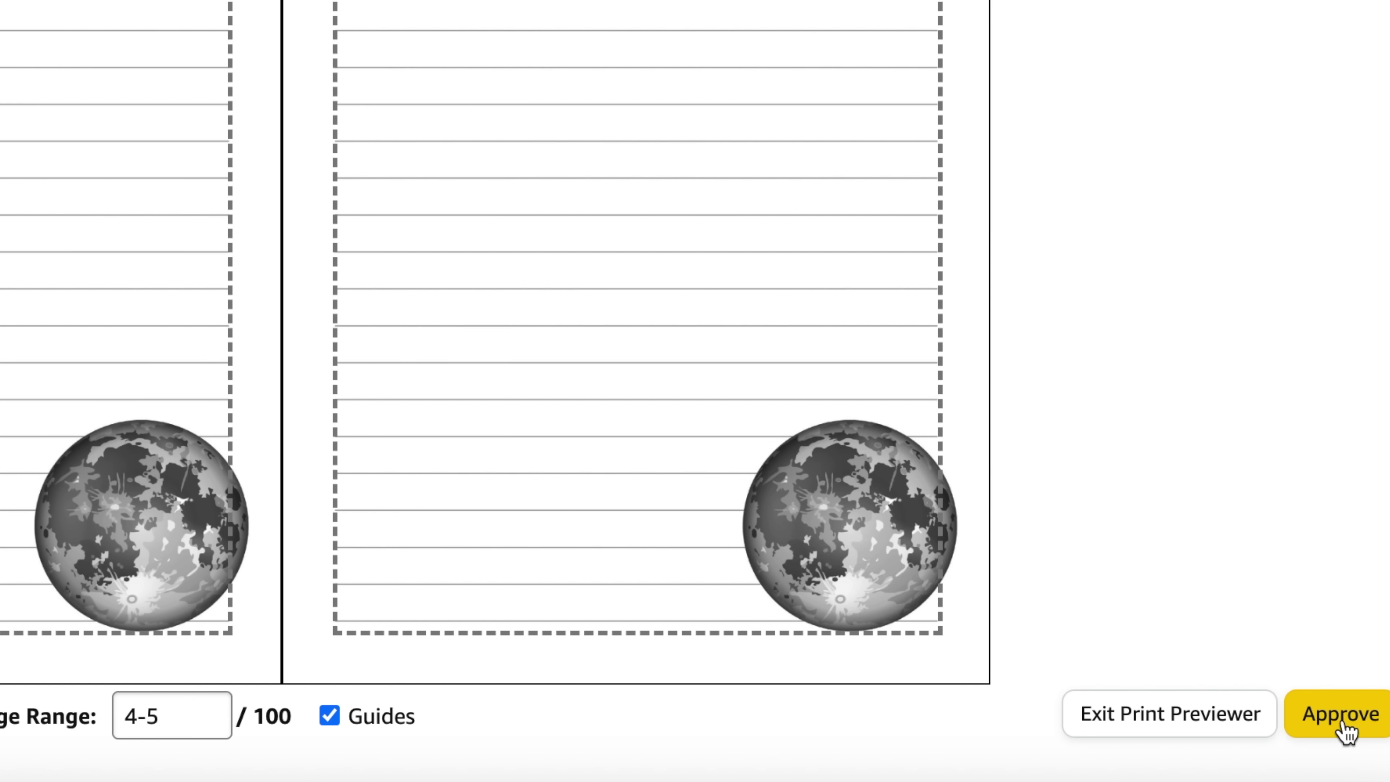
click(1345, 729)
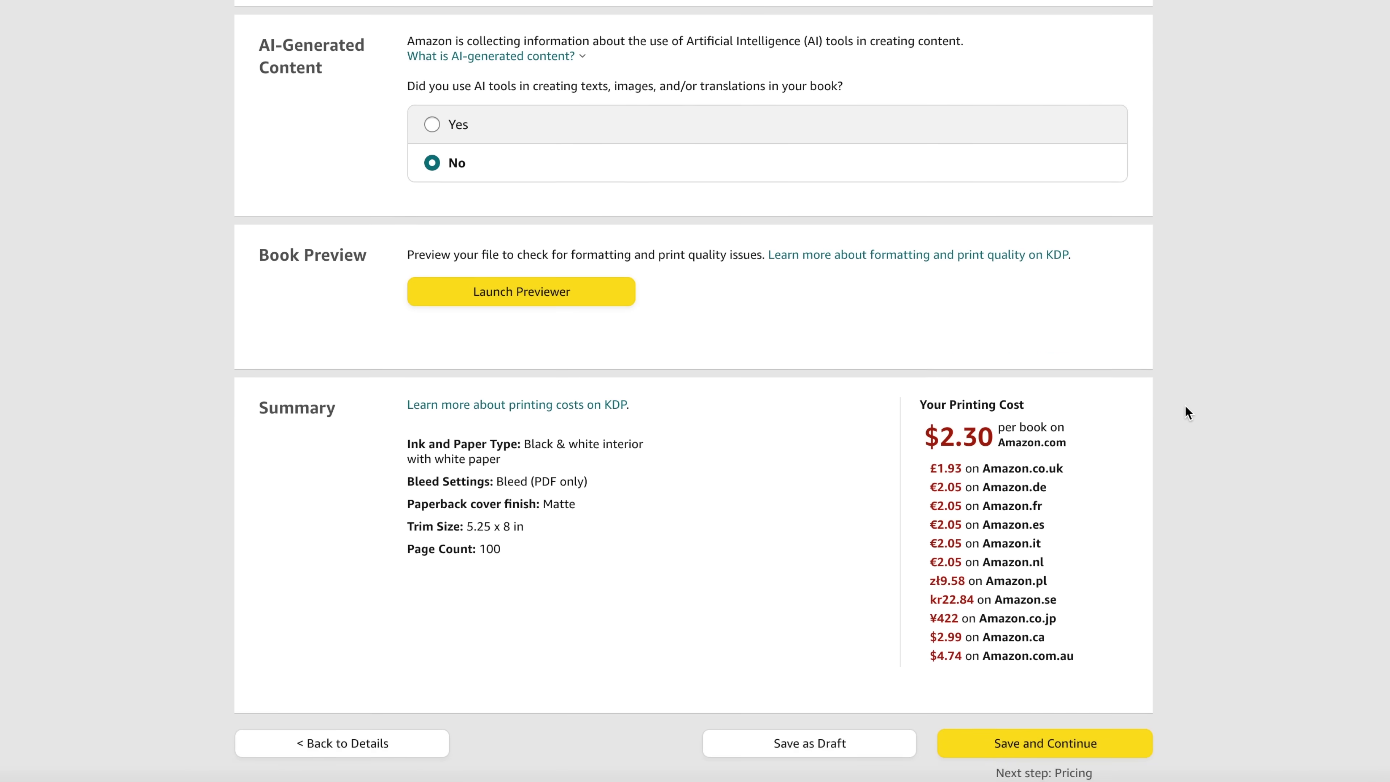
Save the paperback content to continue to pricing, and set the Amazon.com list price to 9.99 USD.
scroll(1185, 409, down, 2)
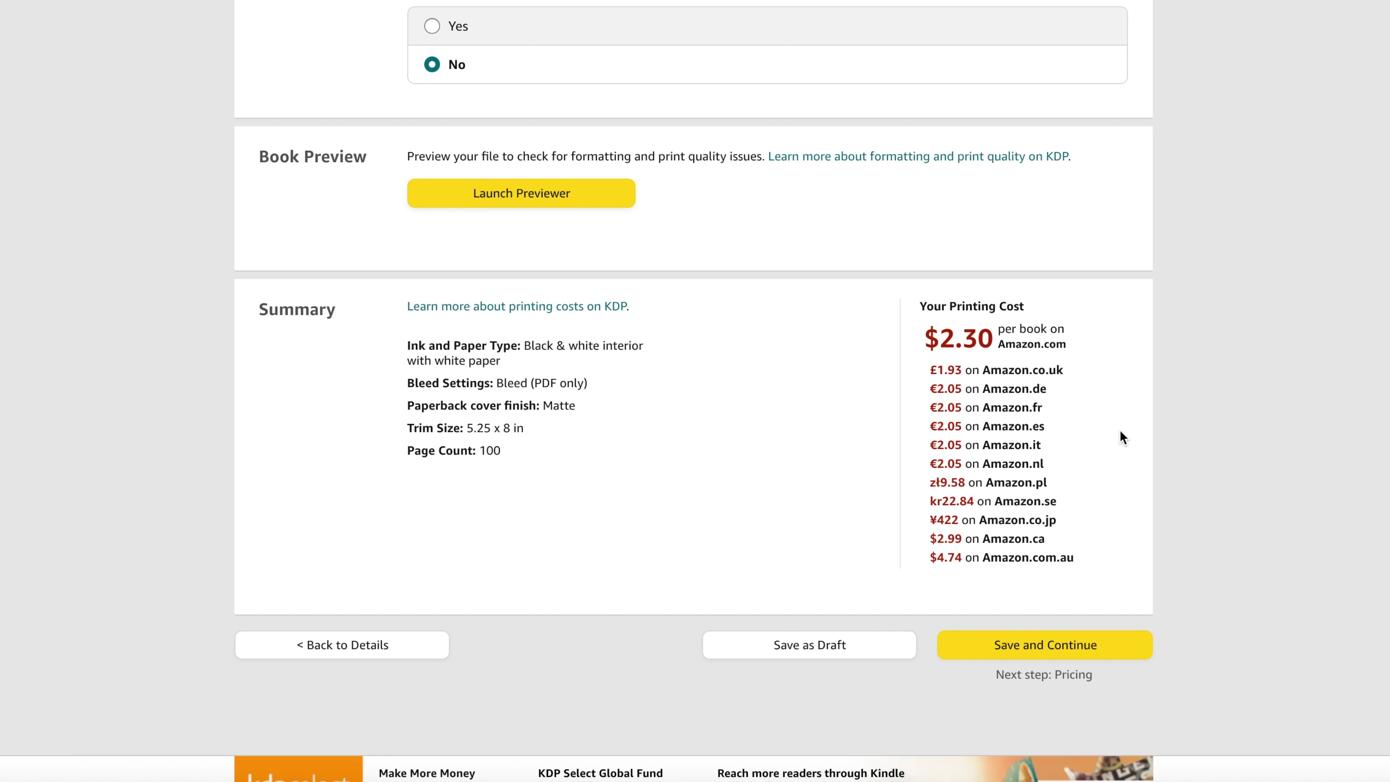
click(1091, 648)
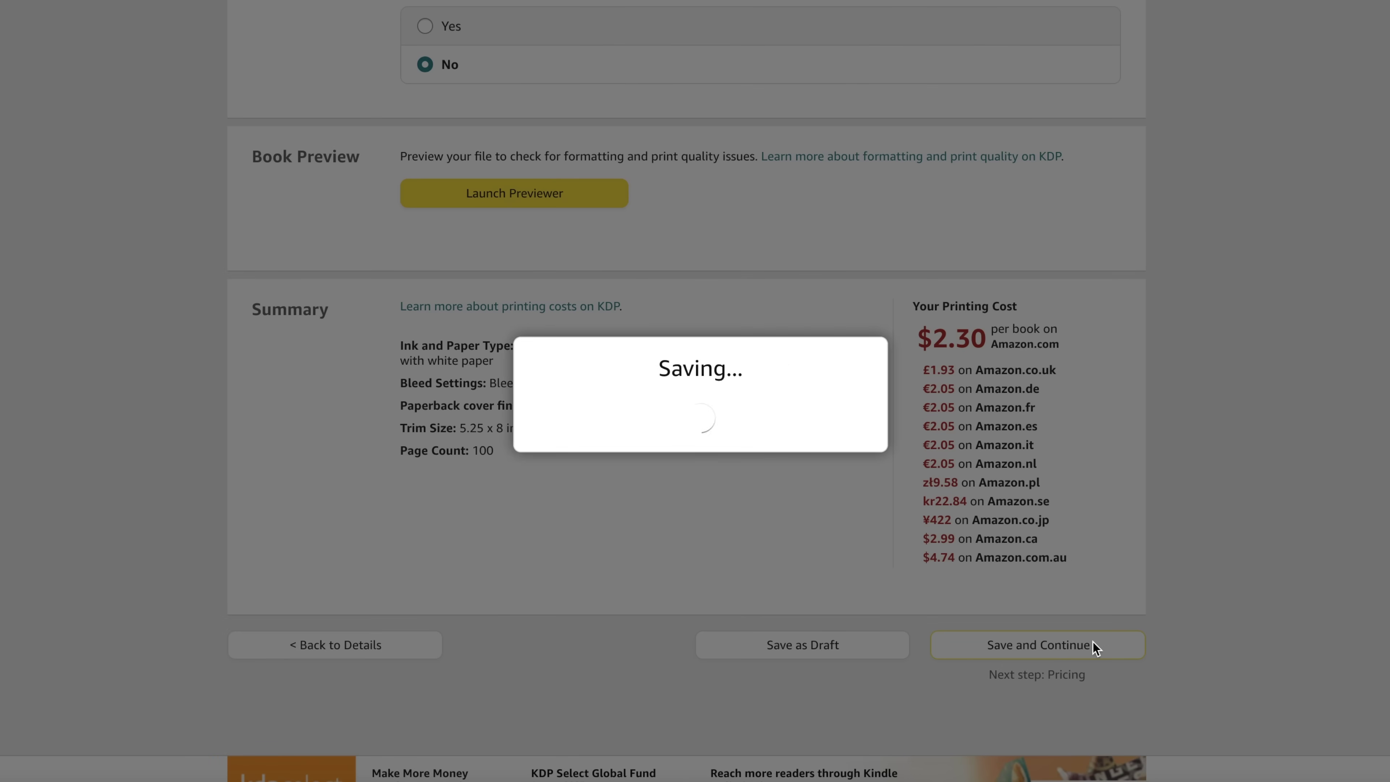
click(566, 263)
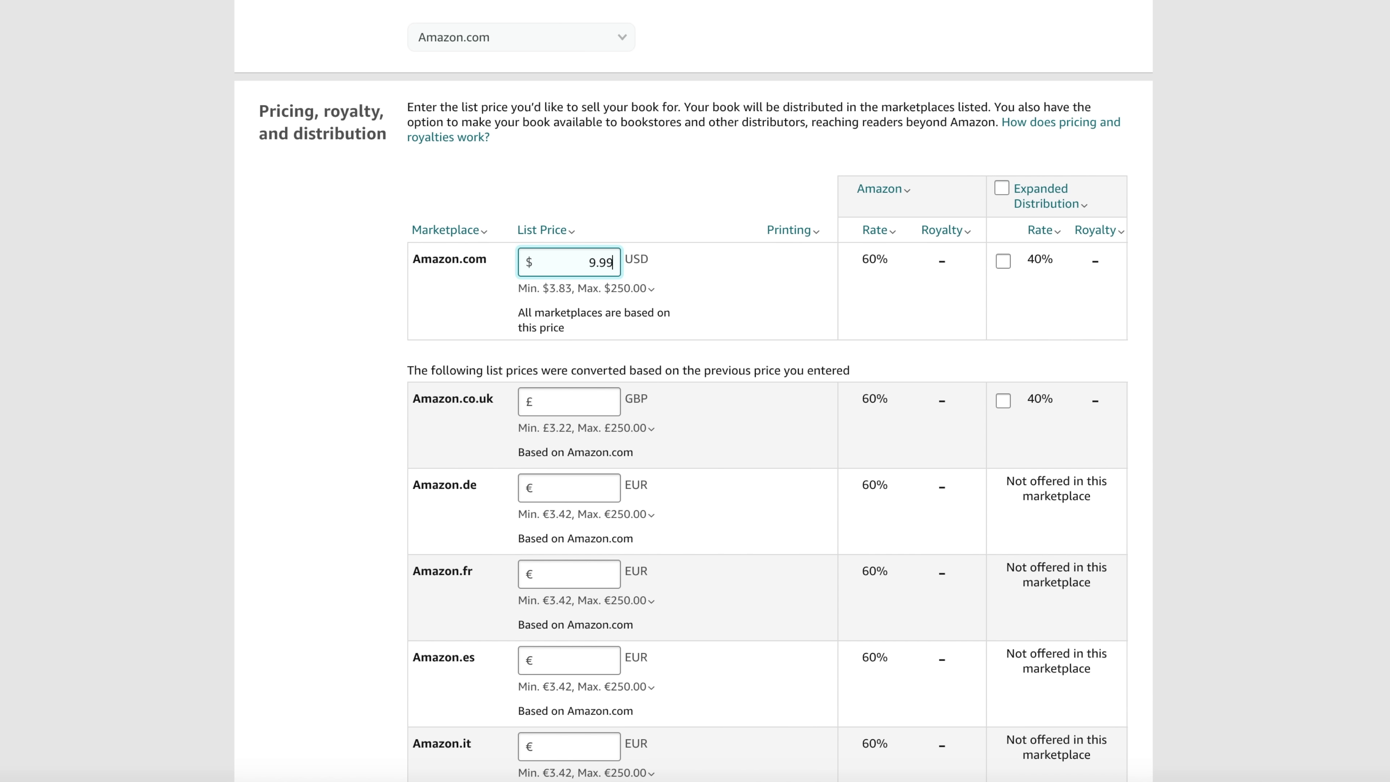
click(839, 336)
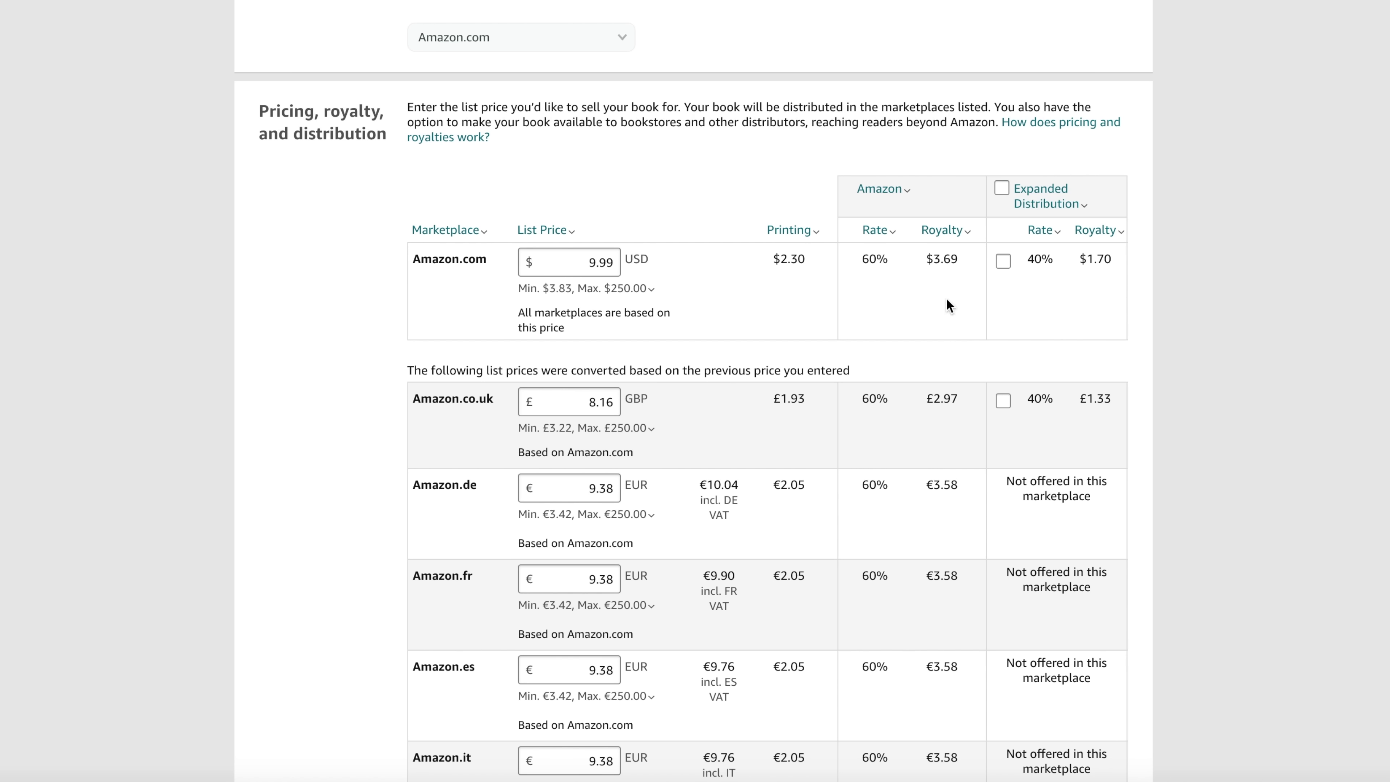
Raise the Amazon.com list price to 19.99 USD and recalculate the royalties.
click(585, 263)
text(1)
click(771, 296)
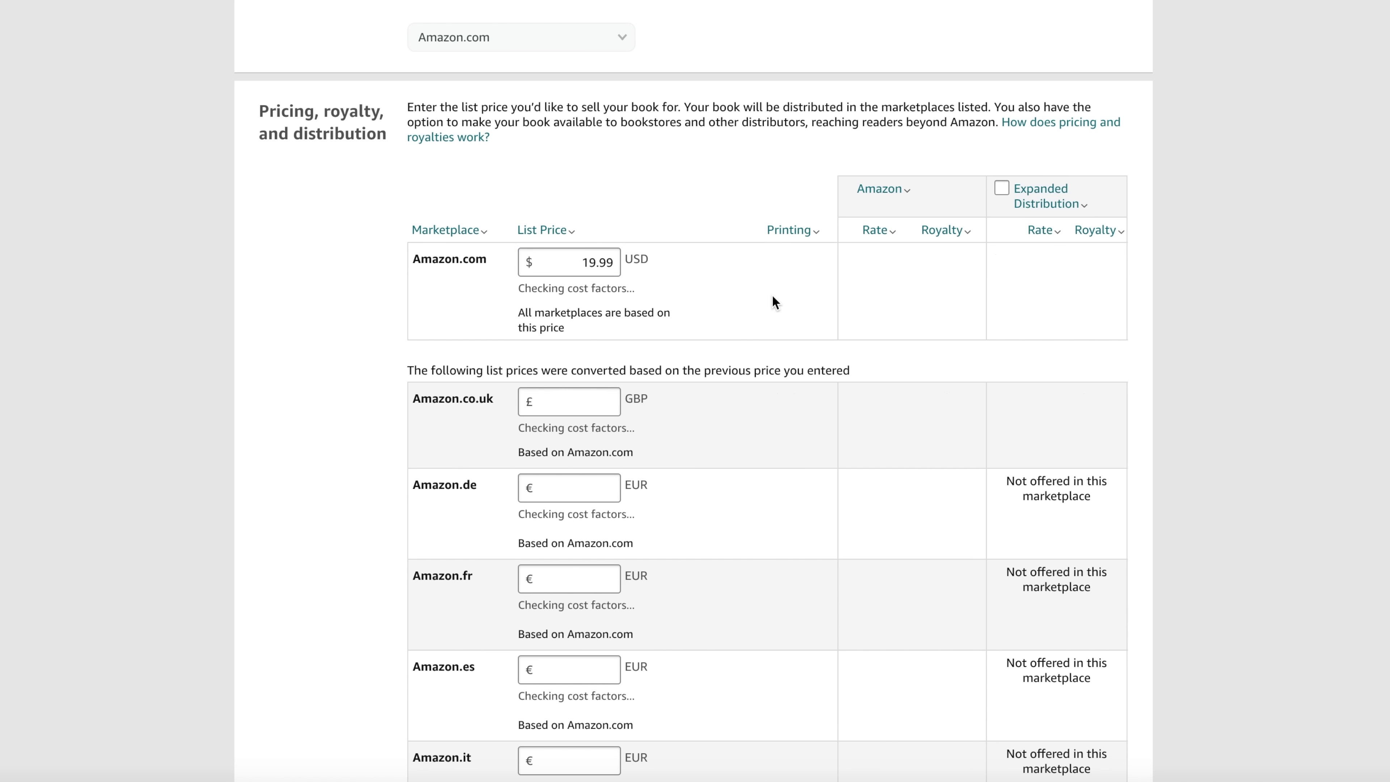